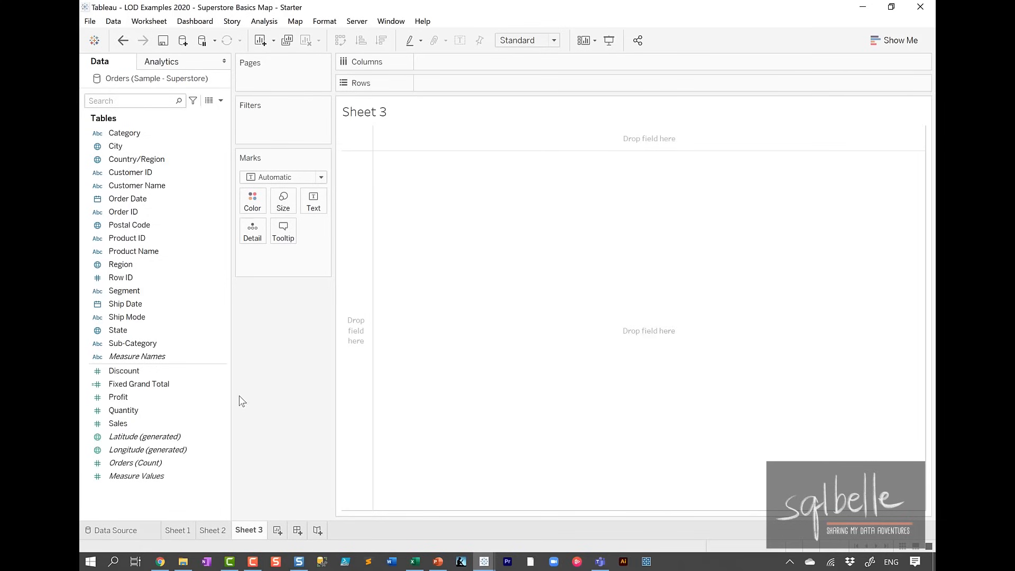
Show the summed Sales as a text value in the empty Sheet 3 view.
{"action": "left_click", "coordinate": [119, 425]}
{"action": "left_click_drag", "start_coordinate": [120, 425], "coordinate": [313, 204]}
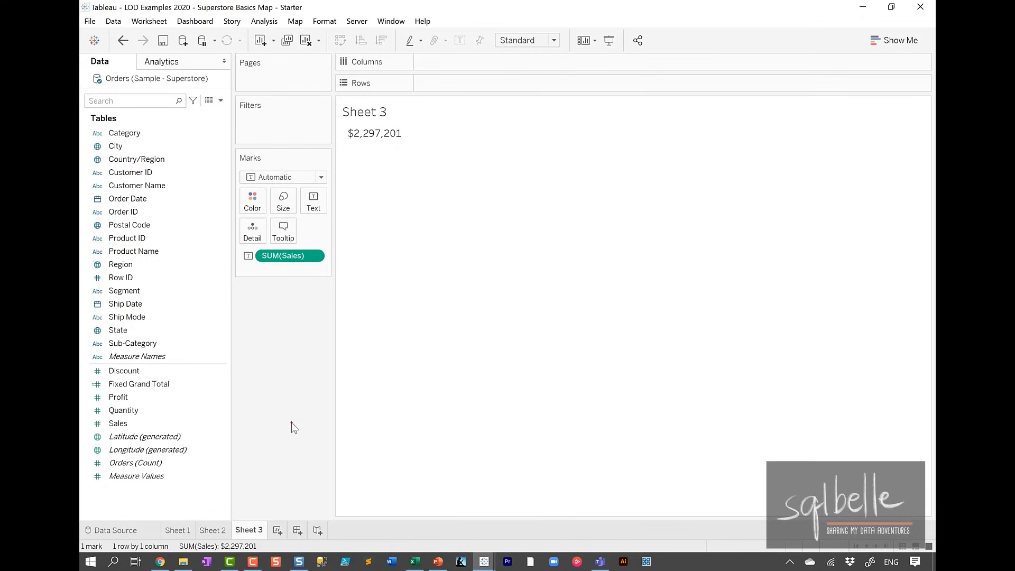
{"action": "mouse_move", "coordinate": [390, 175]}
{"action": "left_mouse_down"}
{"action": "mouse_move", "coordinate": [357, 232]}
{"action": "mouse_move", "coordinate": [390, 275]}
{"action": "left_mouse_up"}
{"action": "left_click_drag", "start_coordinate": [402, 186], "coordinate": [404, 235]}
{"action": "mouse_move", "coordinate": [402, 187]}
{"action": "left_mouse_down"}
{"action": "mouse_move", "coordinate": [437, 181]}
{"action": "mouse_move", "coordinate": [425, 198]}
{"action": "left_mouse_up"}
{"action": "left_click_drag", "start_coordinate": [443, 181], "coordinate": [443, 220]}
{"action": "mouse_move", "coordinate": [451, 184]}
{"action": "left_mouse_down"}
{"action": "mouse_move", "coordinate": [481, 220]}
{"action": "mouse_move", "coordinate": [460, 221]}
{"action": "left_mouse_up"}
{"action": "mouse_move", "coordinate": [488, 186]}
{"action": "left_mouse_down"}
{"action": "mouse_move", "coordinate": [510, 211]}
{"action": "mouse_move", "coordinate": [505, 175]}
{"action": "left_mouse_up"}
{"action": "mouse_move", "coordinate": [484, 206]}
{"action": "left_mouse_down"}
{"action": "mouse_move", "coordinate": [514, 188]}
{"action": "mouse_move", "coordinate": [526, 215]}
{"action": "left_mouse_up"}
{"action": "mouse_move", "coordinate": [522, 169]}
{"action": "left_mouse_down"}
{"action": "mouse_move", "coordinate": [541, 180]}
{"action": "mouse_move", "coordinate": [529, 214]}
{"action": "left_mouse_up"}
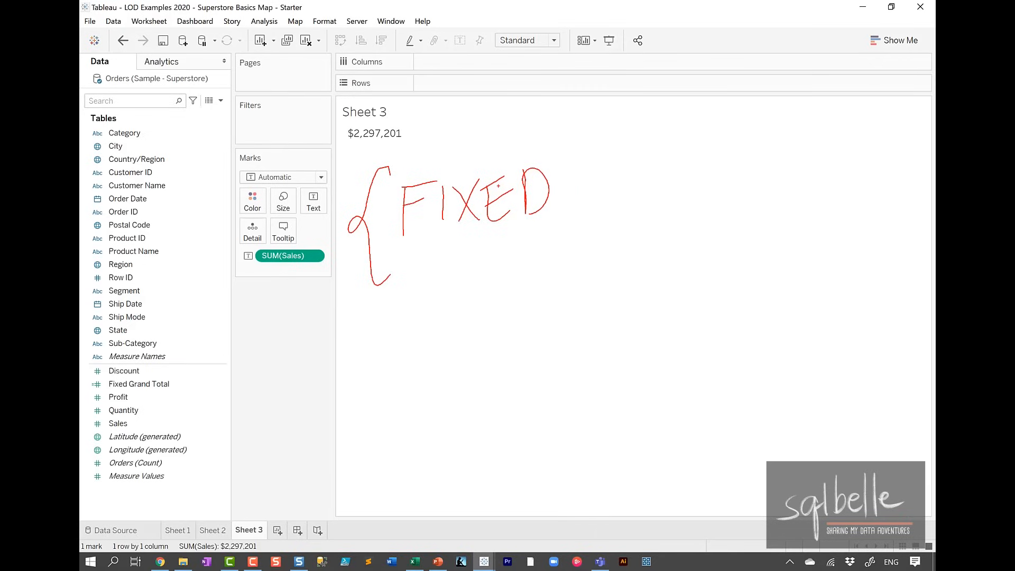
{"action": "mouse_move", "coordinate": [533, 50]}
{"action": "left_mouse_down"}
{"action": "mouse_move", "coordinate": [520, 40]}
{"action": "mouse_move", "coordinate": [489, 108]}
{"action": "mouse_move", "coordinate": [526, 51]}
{"action": "left_mouse_up"}
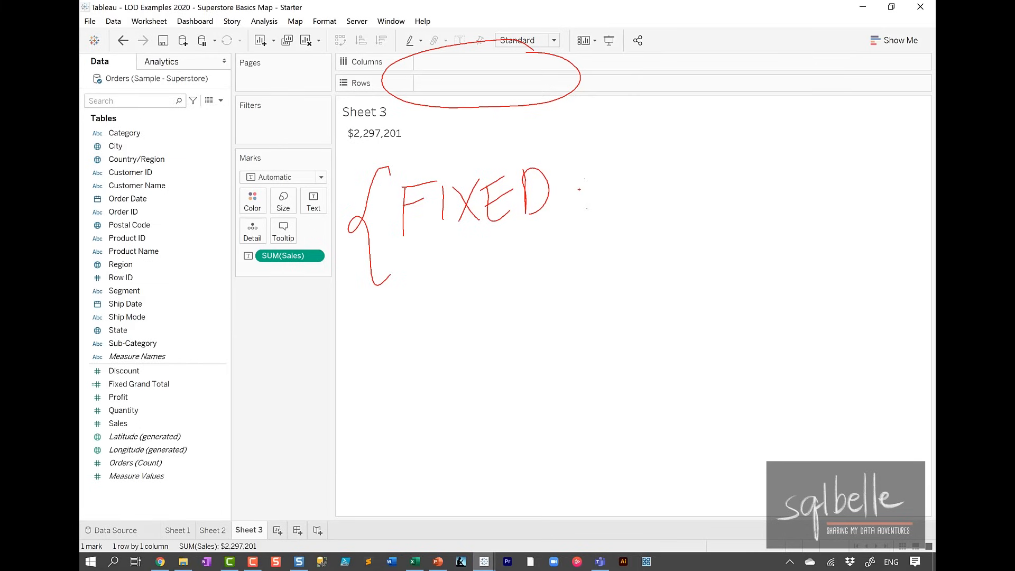
{"action": "mouse_move", "coordinate": [329, 234]}
{"action": "left_mouse_down"}
{"action": "mouse_move", "coordinate": [289, 315]}
{"action": "mouse_move", "coordinate": [322, 236]}
{"action": "left_mouse_up"}
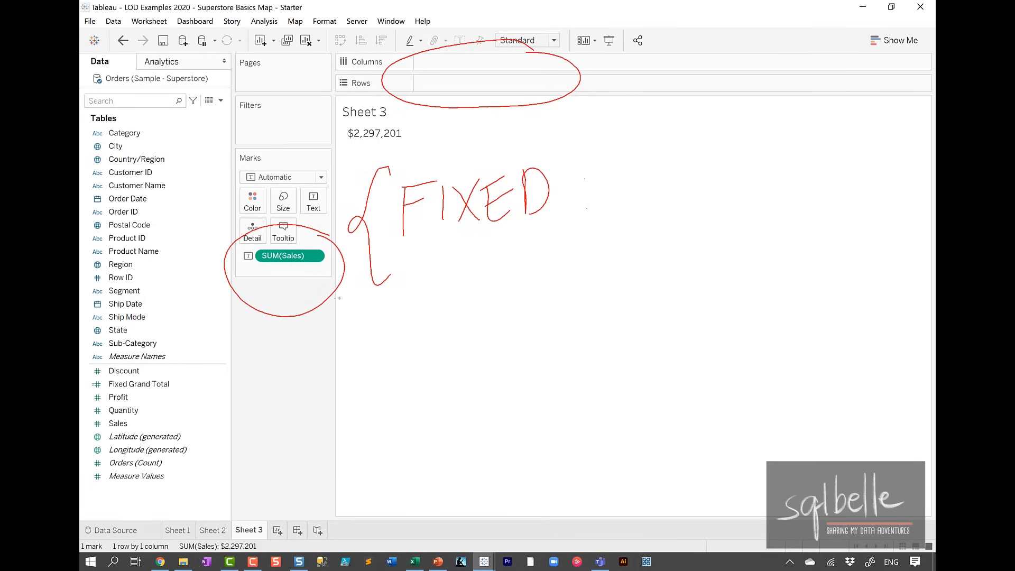
{"action": "mouse_move", "coordinate": [341, 284]}
{"action": "left_mouse_down"}
{"action": "mouse_move", "coordinate": [653, 273]}
{"action": "mouse_move", "coordinate": [687, 194]}
{"action": "left_mouse_up"}
{"action": "left_click_drag", "start_coordinate": [651, 214], "coordinate": [699, 233]}
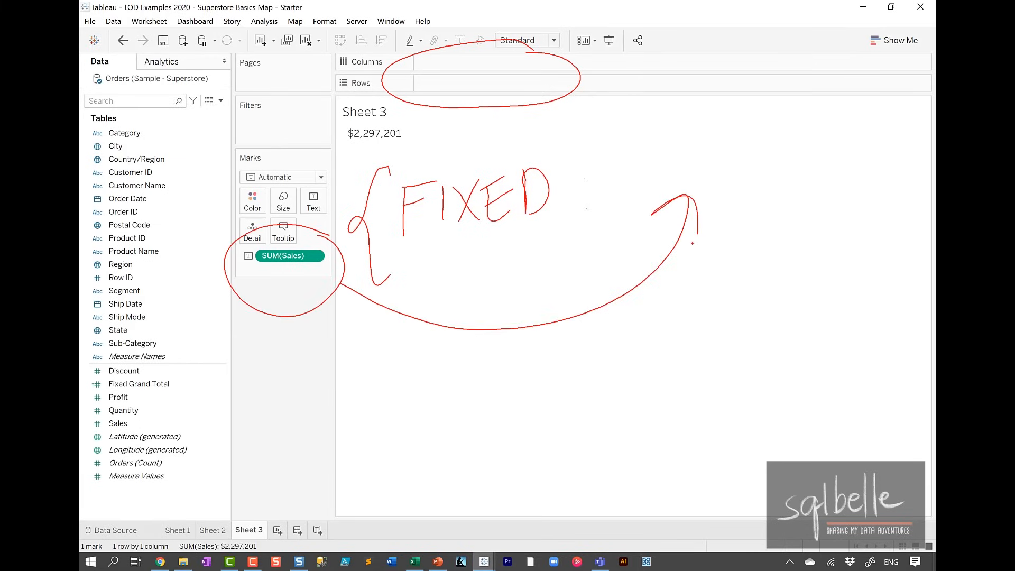
{"action": "mouse_move", "coordinate": [772, 134]}
{"action": "left_mouse_down"}
{"action": "mouse_move", "coordinate": [821, 197]}
{"action": "mouse_move", "coordinate": [762, 288]}
{"action": "left_mouse_up"}
{"action": "key", "text": "Escape"}
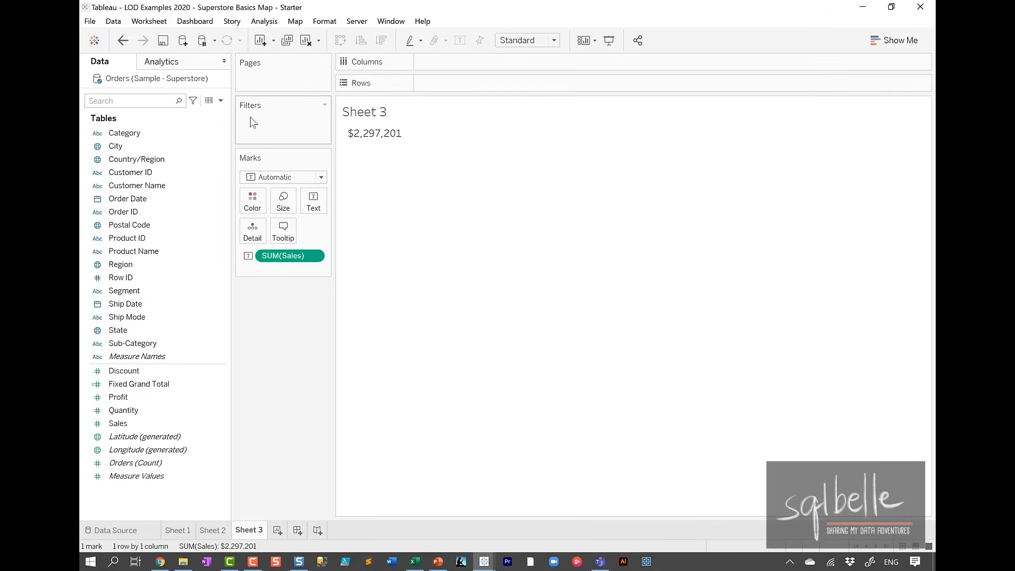
Create a calculated field named Fixed Grand Total with the formula {FIXED : SUM([Sales])} and apply it.
{"action": "left_click", "coordinate": [221, 101]}
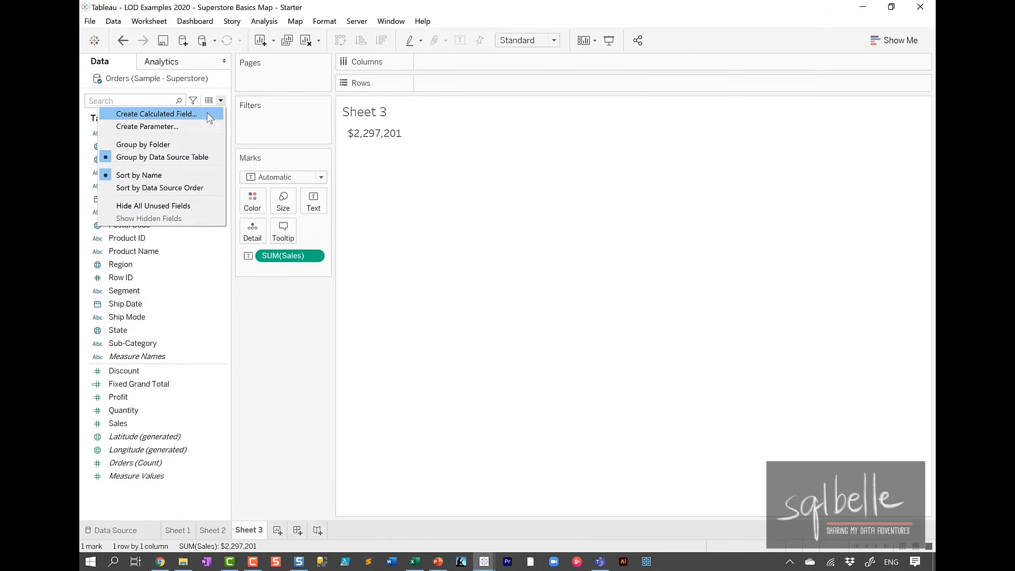
{"action": "left_click", "coordinate": [207, 112]}
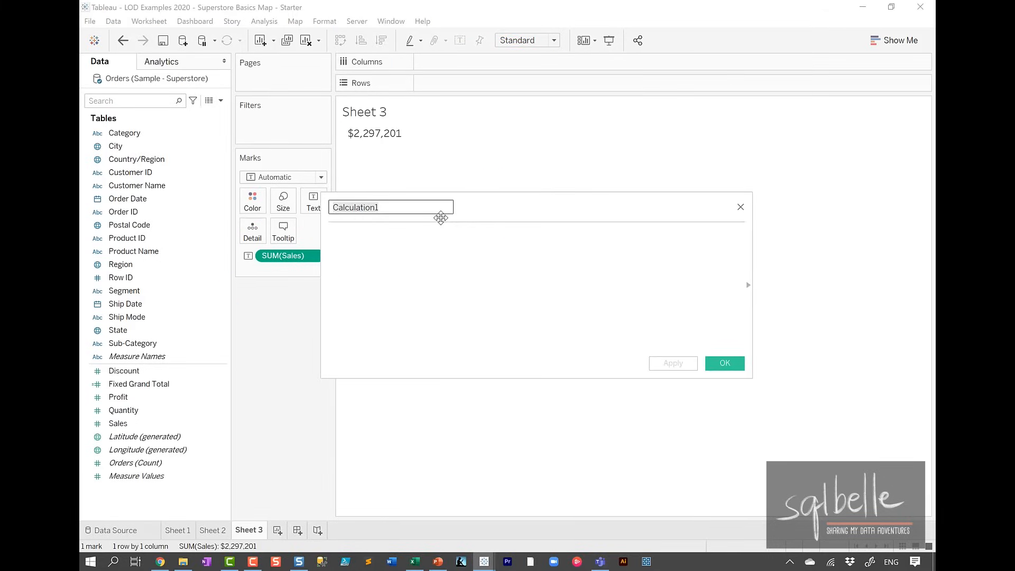
{"action": "key", "text": "ctrl+a"}
{"action": "type", "text": "F"}
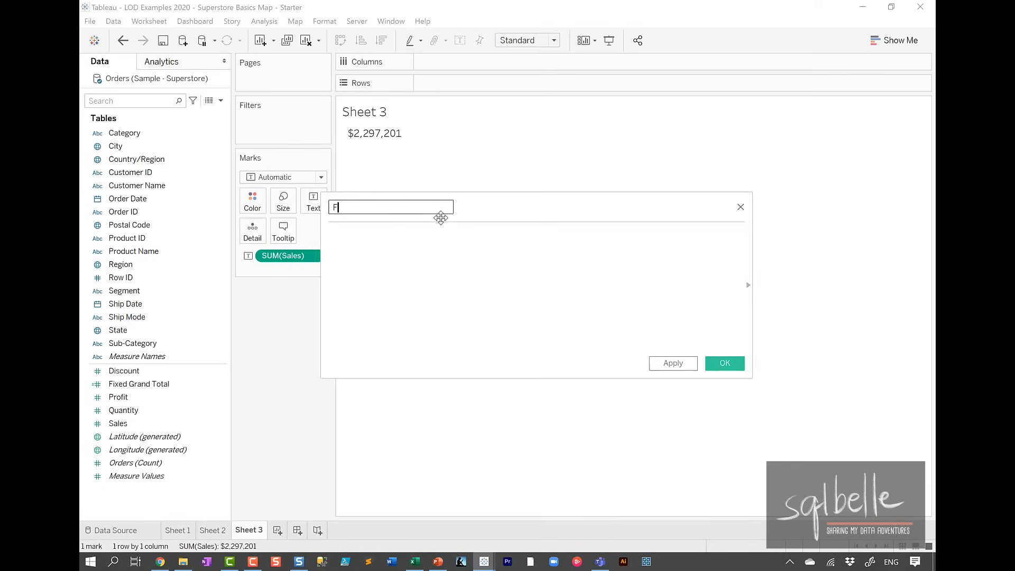
{"action": "type", "text": "ixed Grand Total"}
{"action": "left_click", "coordinate": [418, 275]}
{"action": "type", "text": "{FIXED "}
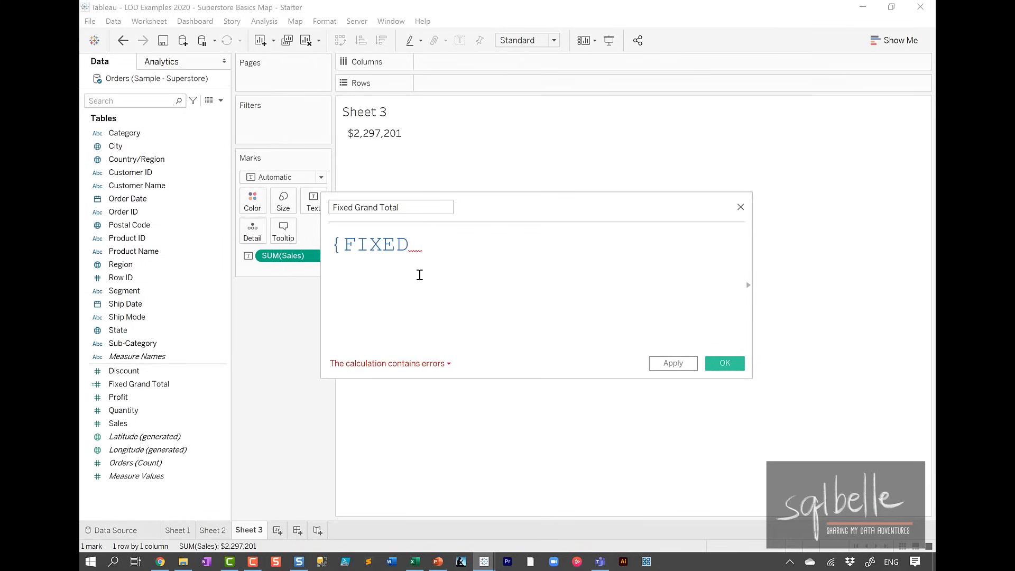
{"action": "type", "text": ":"}
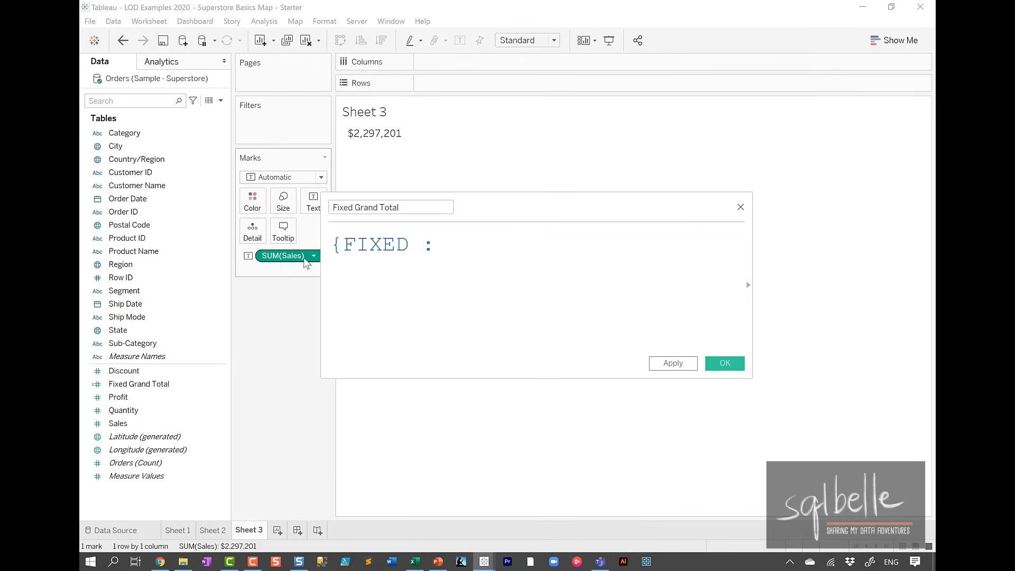
{"action": "left_click_drag", "start_coordinate": [309, 257], "coordinate": [503, 251]}
{"action": "type", "text": "}"}
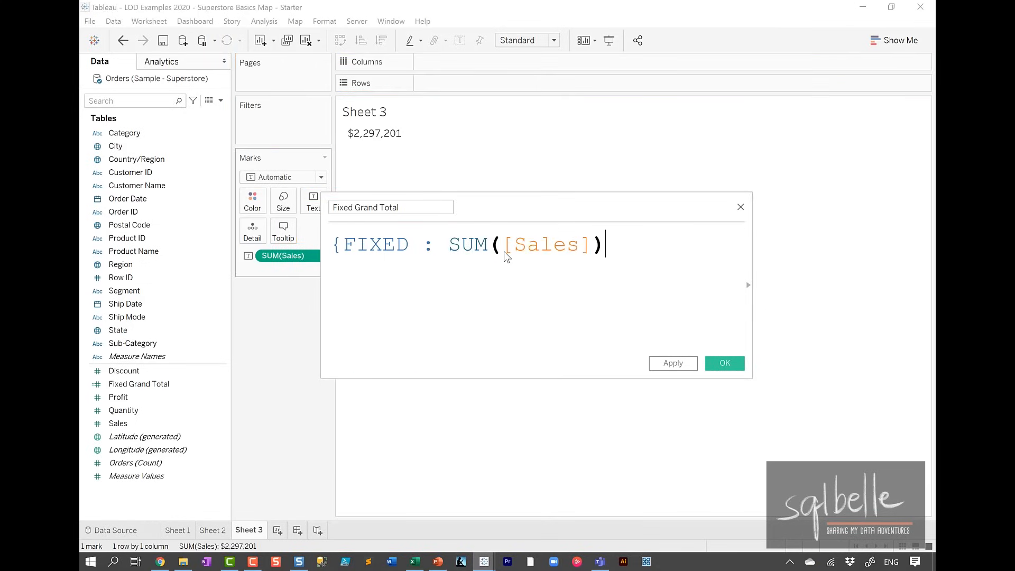
{"action": "left_click", "coordinate": [670, 365]}
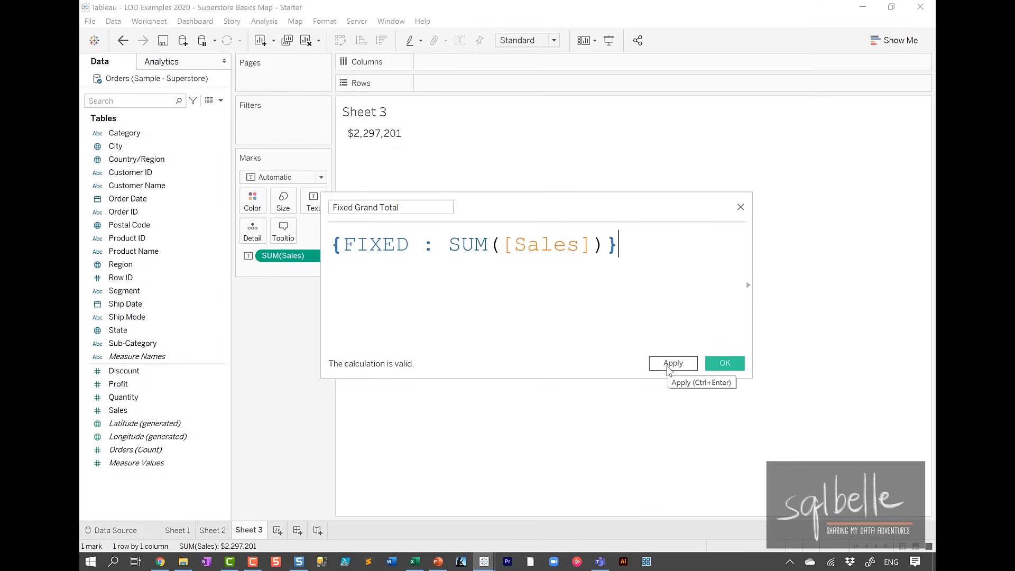
{"action": "left_click", "coordinate": [670, 365]}
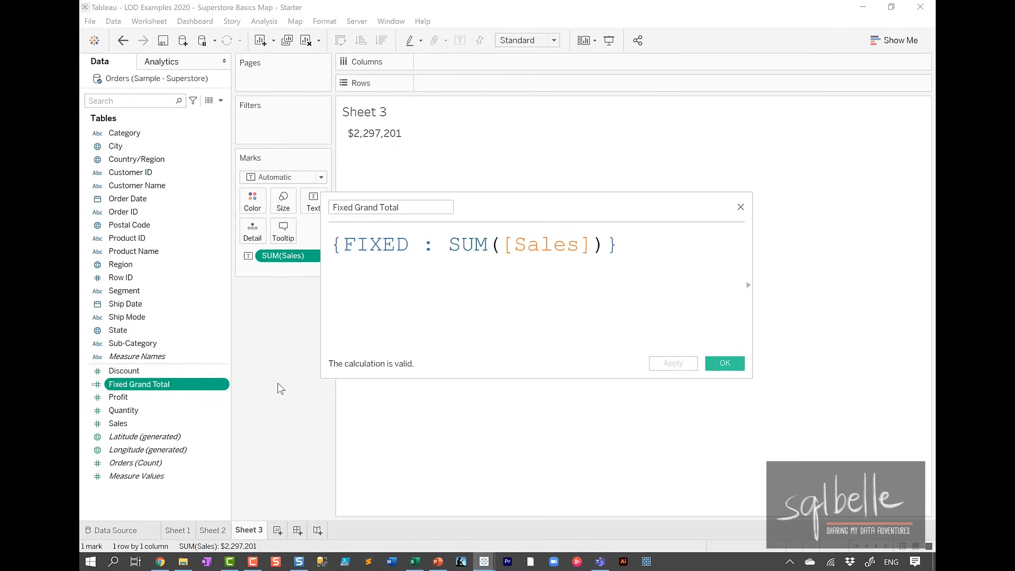
Add the Fixed Grand Total measure to the view alongside Sales and close the calculation editor.
{"action": "double_click", "coordinate": [188, 385]}
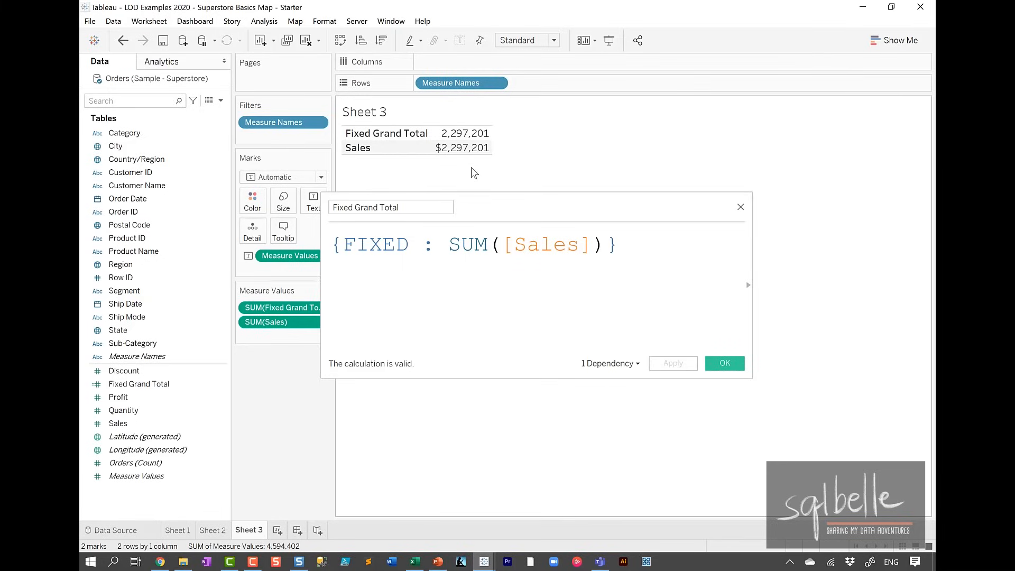
{"action": "key", "text": "Escape"}
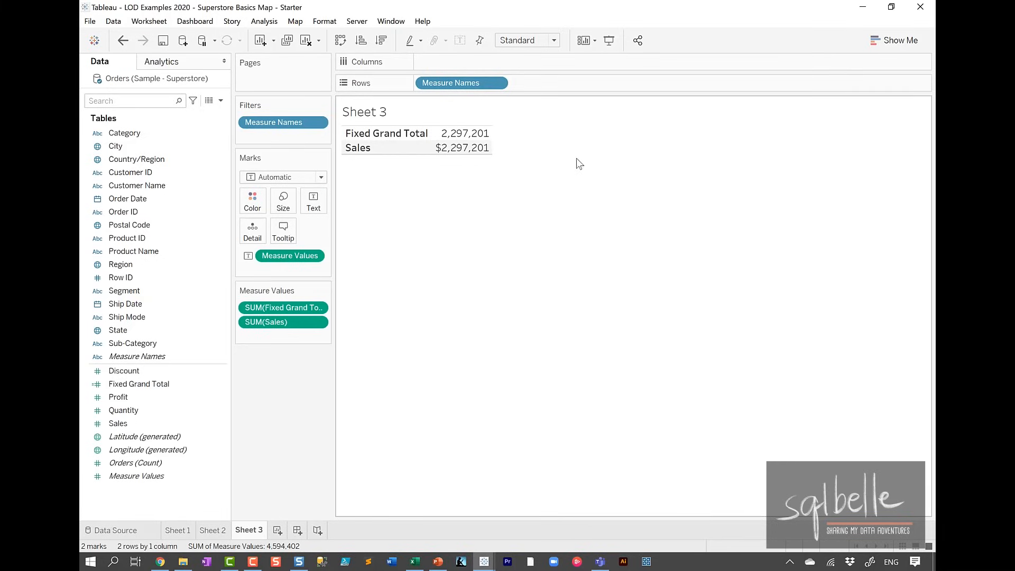
Move Measure Names from Rows to Columns and break the table down by Category in Rows.
{"action": "left_click_drag", "start_coordinate": [444, 83], "coordinate": [451, 65]}
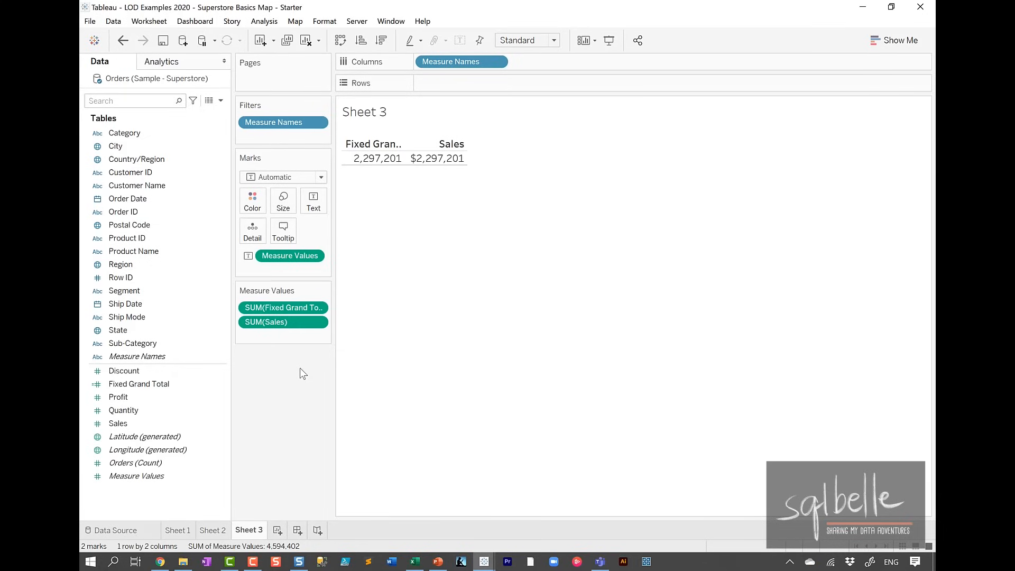
{"action": "left_click", "coordinate": [169, 135]}
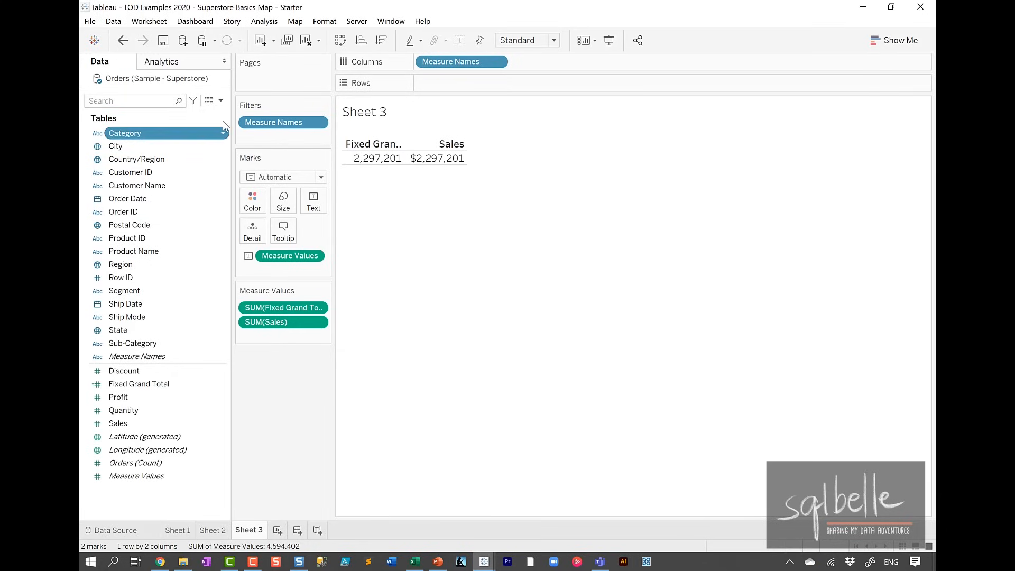
{"action": "left_click_drag", "start_coordinate": [217, 133], "coordinate": [497, 84]}
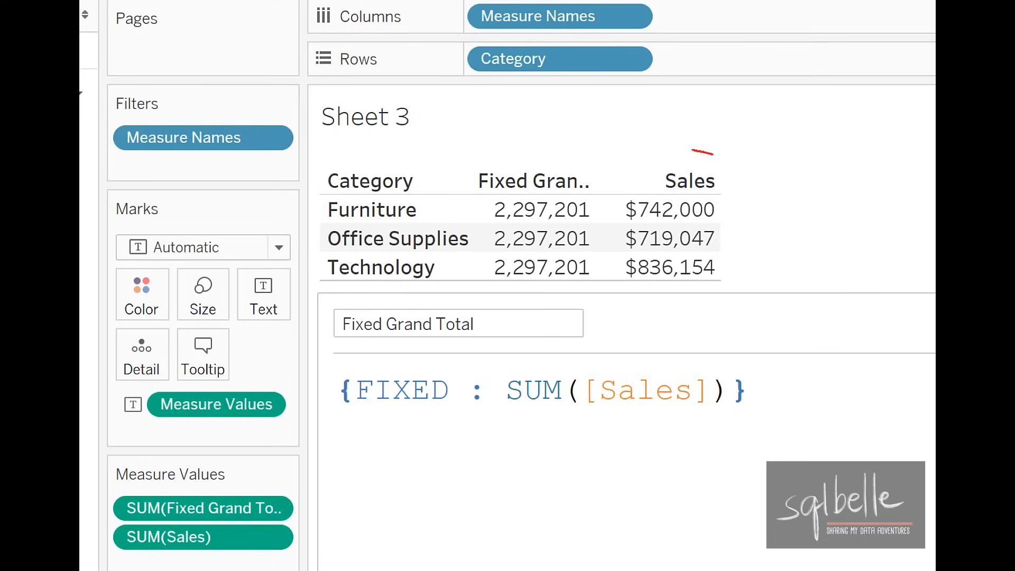
{"action": "mouse_move", "coordinate": [691, 150]}
{"action": "left_mouse_down"}
{"action": "mouse_move", "coordinate": [741, 177]}
{"action": "mouse_move", "coordinate": [712, 152]}
{"action": "left_mouse_up"}
{"action": "mouse_move", "coordinate": [189, 522]}
{"action": "left_mouse_down"}
{"action": "mouse_move", "coordinate": [180, 521]}
{"action": "mouse_move", "coordinate": [189, 558]}
{"action": "mouse_move", "coordinate": [182, 519]}
{"action": "left_mouse_up"}
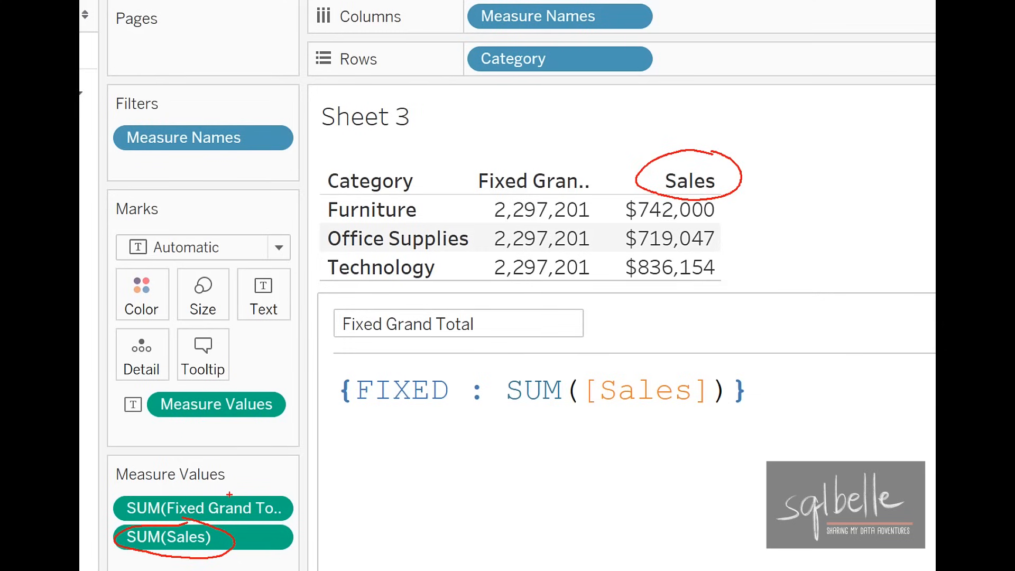
{"action": "left_click_drag", "start_coordinate": [640, 65], "coordinate": [690, 39]}
{"action": "mouse_move", "coordinate": [481, 304]}
{"action": "left_mouse_down"}
{"action": "mouse_move", "coordinate": [316, 324]}
{"action": "mouse_move", "coordinate": [524, 327]}
{"action": "mouse_move", "coordinate": [486, 305]}
{"action": "left_mouse_up"}
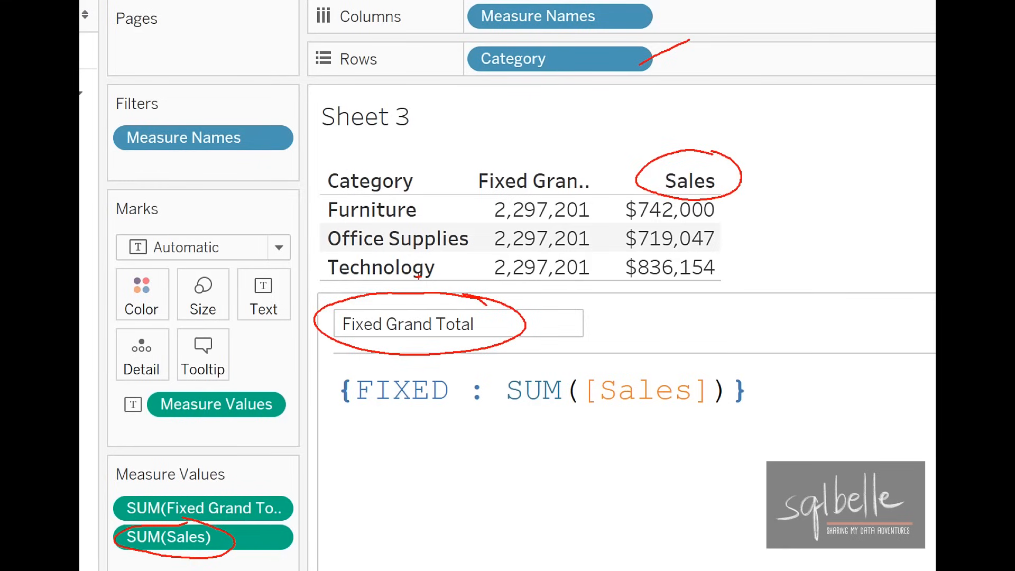
{"action": "mouse_move", "coordinate": [566, 328]}
{"action": "left_mouse_down"}
{"action": "mouse_move", "coordinate": [468, 363]}
{"action": "mouse_move", "coordinate": [469, 371]}
{"action": "left_mouse_up"}
{"action": "mouse_move", "coordinate": [703, 357]}
{"action": "left_mouse_down"}
{"action": "mouse_move", "coordinate": [619, 336]}
{"action": "mouse_move", "coordinate": [683, 431]}
{"action": "mouse_move", "coordinate": [692, 333]}
{"action": "left_mouse_up"}
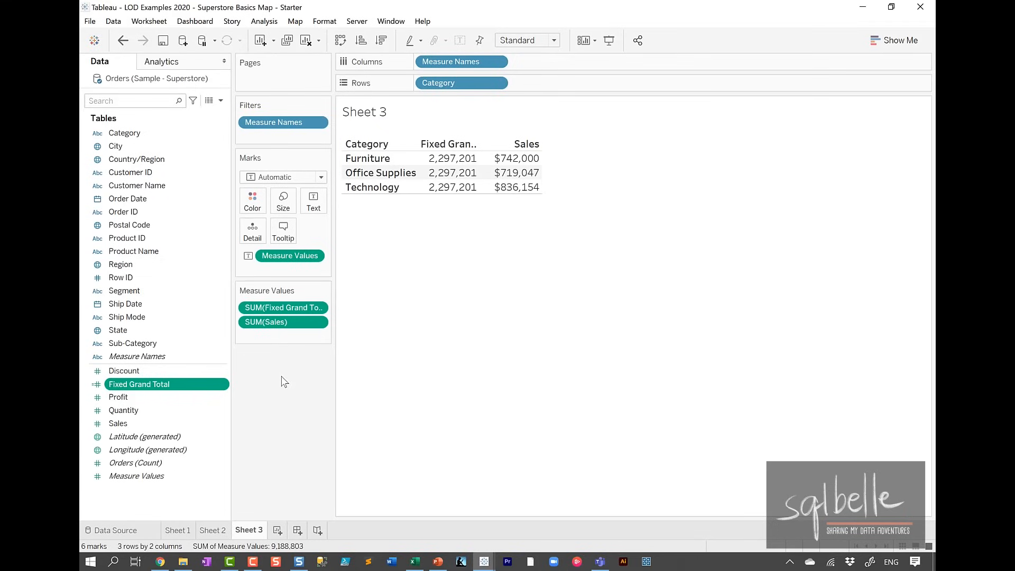
Add grand totals to the category table and show an interactive filter for Category.
{"action": "left_click", "coordinate": [168, 62]}
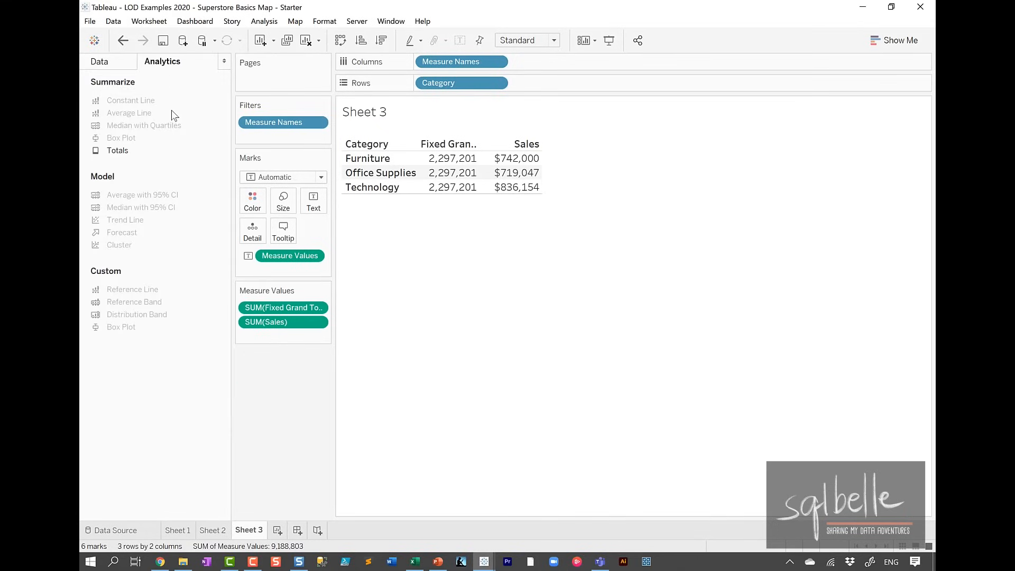
{"action": "double_click", "coordinate": [131, 150]}
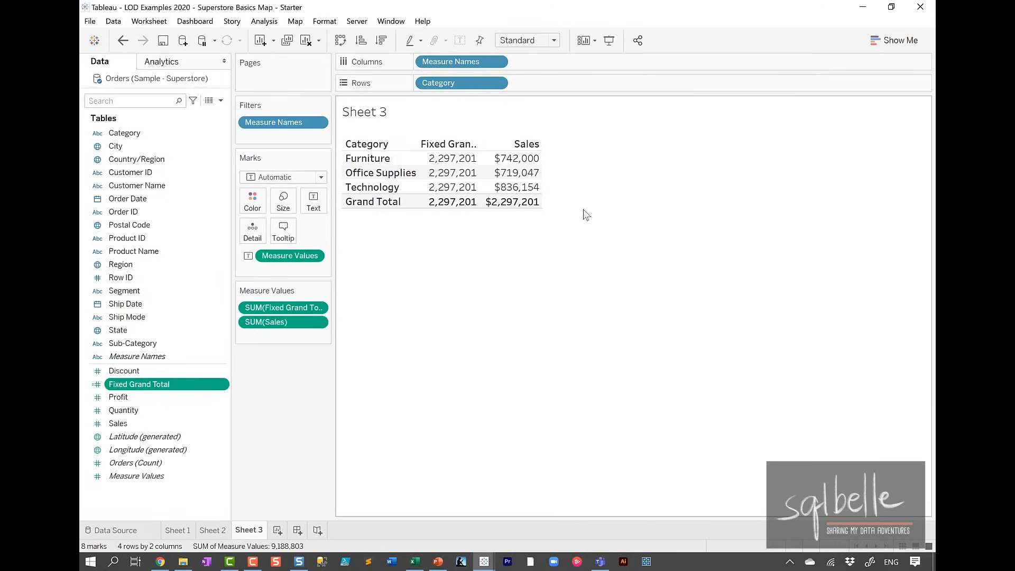
{"action": "left_click", "coordinate": [497, 83]}
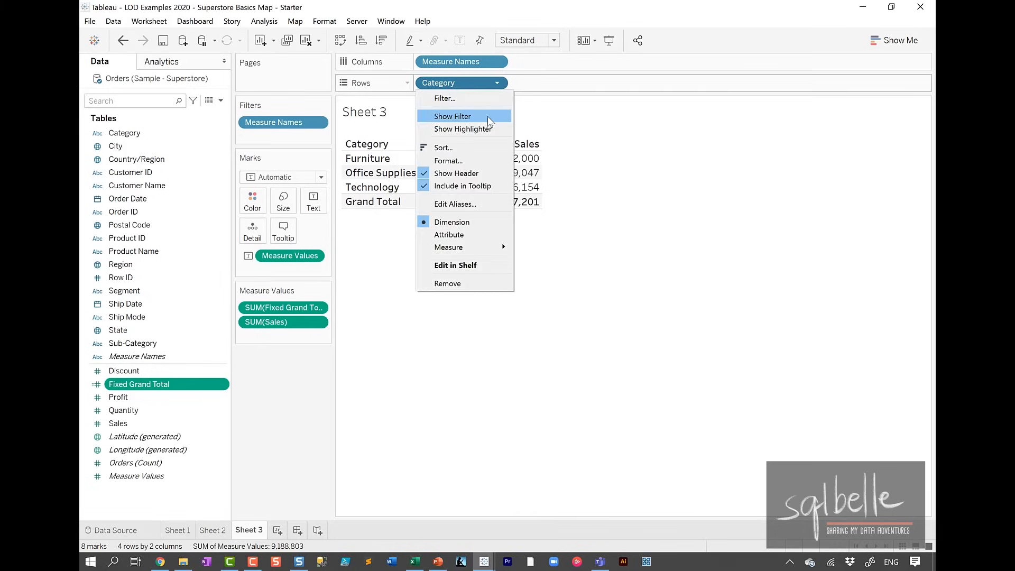
{"action": "left_click", "coordinate": [454, 117]}
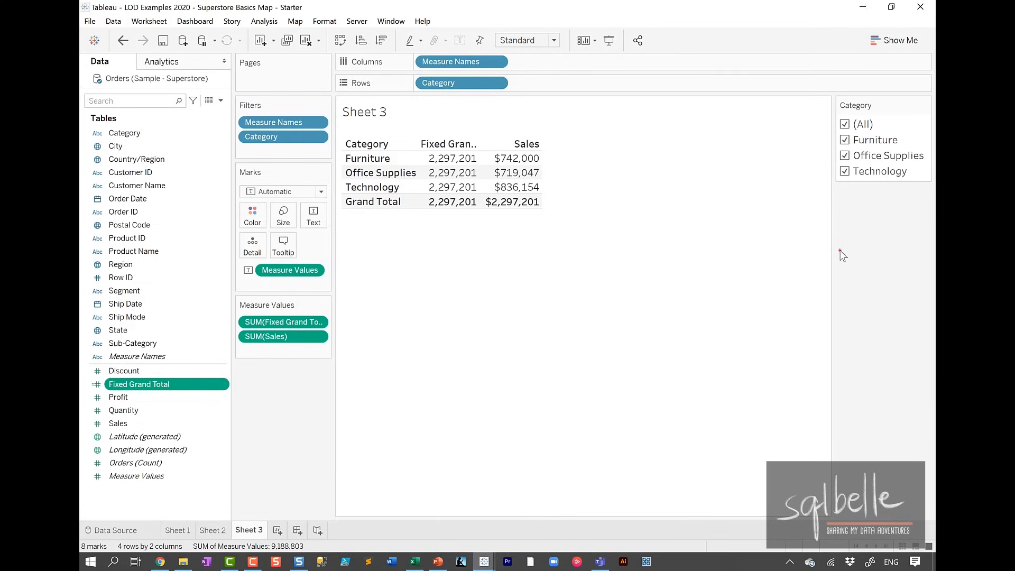
{"action": "mouse_move", "coordinate": [526, 79]}
{"action": "left_mouse_down"}
{"action": "mouse_move", "coordinate": [376, 99]}
{"action": "mouse_move", "coordinate": [499, 73]}
{"action": "left_mouse_up"}
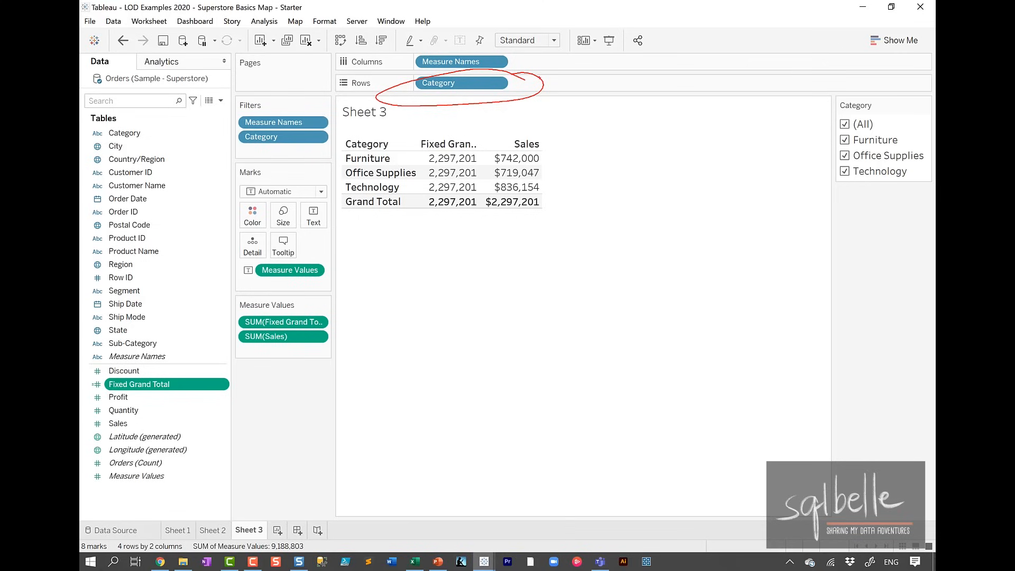
{"action": "mouse_move", "coordinate": [545, 76]}
{"action": "left_mouse_down"}
{"action": "mouse_move", "coordinate": [745, 42]}
{"action": "mouse_move", "coordinate": [853, 101]}
{"action": "left_mouse_up"}
{"action": "left_click_drag", "start_coordinate": [819, 80], "coordinate": [852, 99]}
{"action": "left_click_drag", "start_coordinate": [897, 121], "coordinate": [888, 134]}
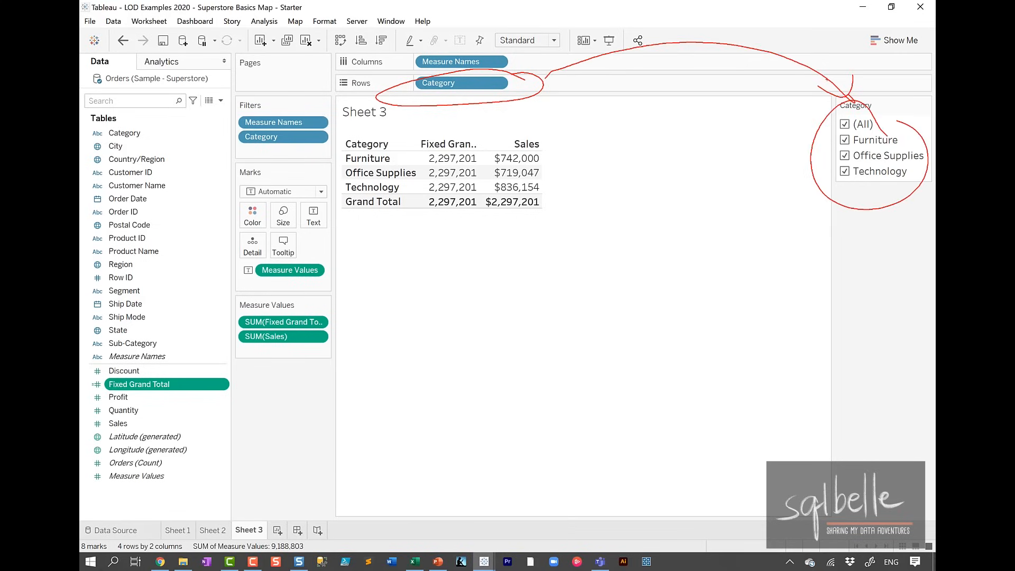
{"action": "mouse_move", "coordinate": [469, 131]}
{"action": "left_mouse_down"}
{"action": "mouse_move", "coordinate": [469, 201]}
{"action": "mouse_move", "coordinate": [473, 131]}
{"action": "left_mouse_up"}
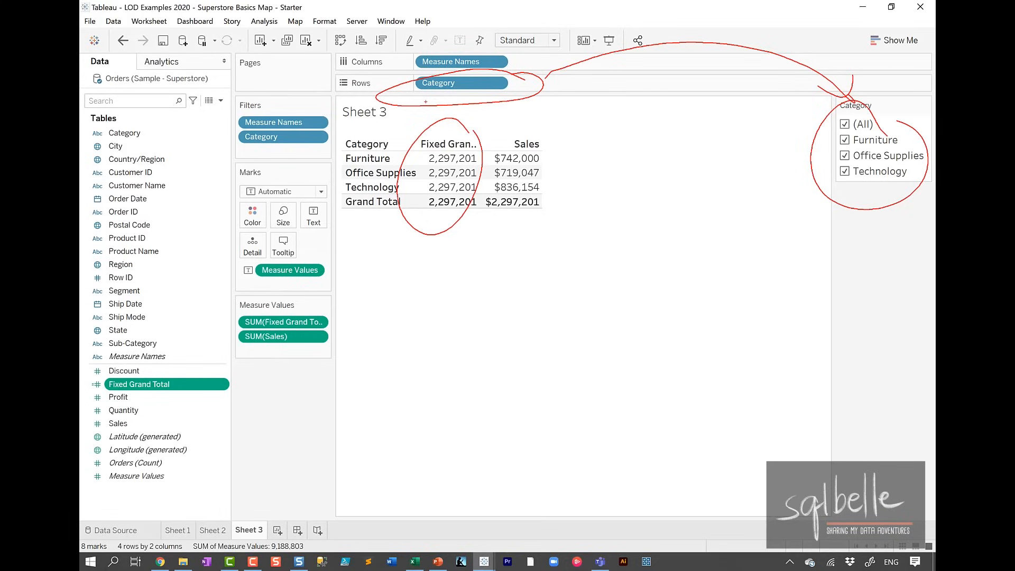
{"action": "key", "text": "Escape"}
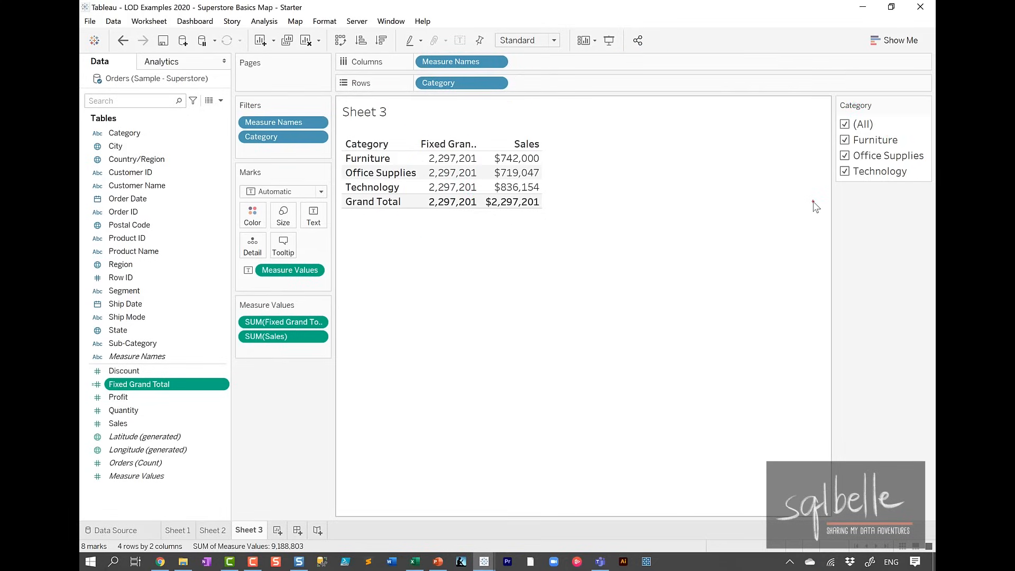
{"action": "mouse_move", "coordinate": [547, 191]}
{"action": "left_mouse_down"}
{"action": "mouse_move", "coordinate": [413, 221]}
{"action": "mouse_move", "coordinate": [569, 191]}
{"action": "left_mouse_up"}
{"action": "key", "text": "Escape"}
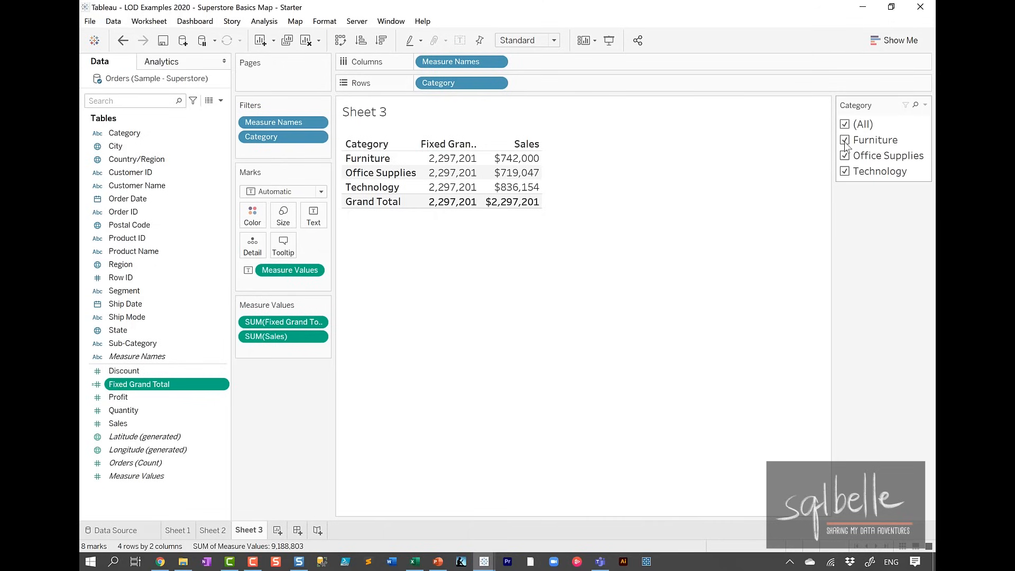
Exclude Furniture and Office Supplies with the Category filter, leaving only Technology selected.
{"action": "left_click", "coordinate": [845, 144]}
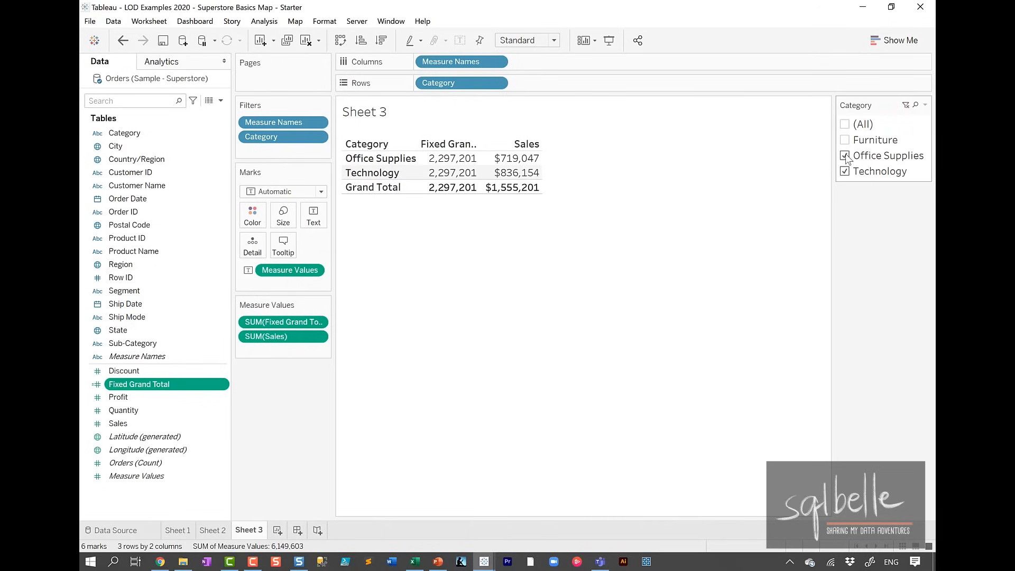
{"action": "left_click", "coordinate": [846, 156]}
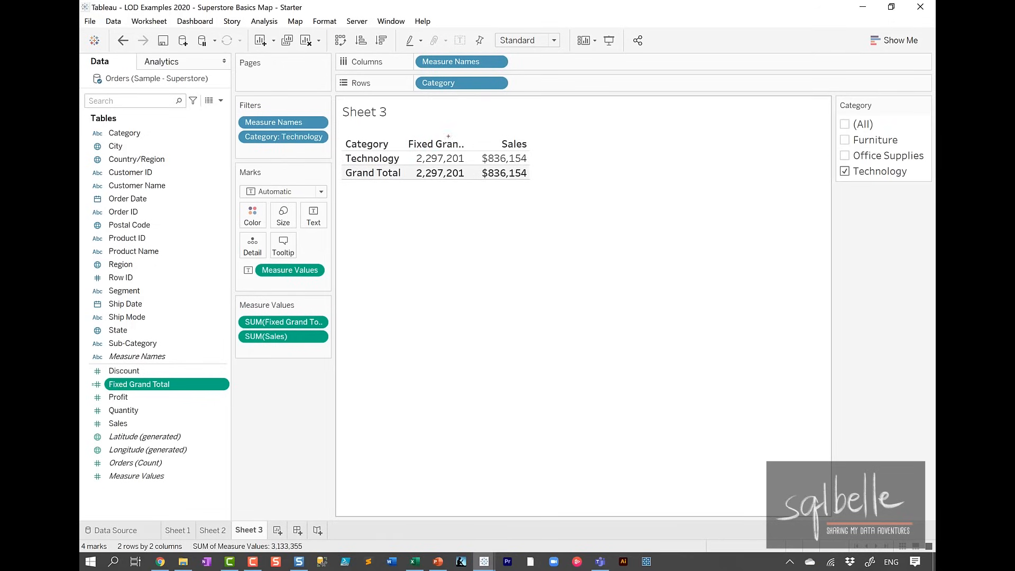
{"action": "mouse_move", "coordinate": [464, 125]}
{"action": "left_mouse_down"}
{"action": "mouse_move", "coordinate": [451, 117]}
{"action": "mouse_move", "coordinate": [422, 216]}
{"action": "mouse_move", "coordinate": [451, 127]}
{"action": "left_mouse_up"}
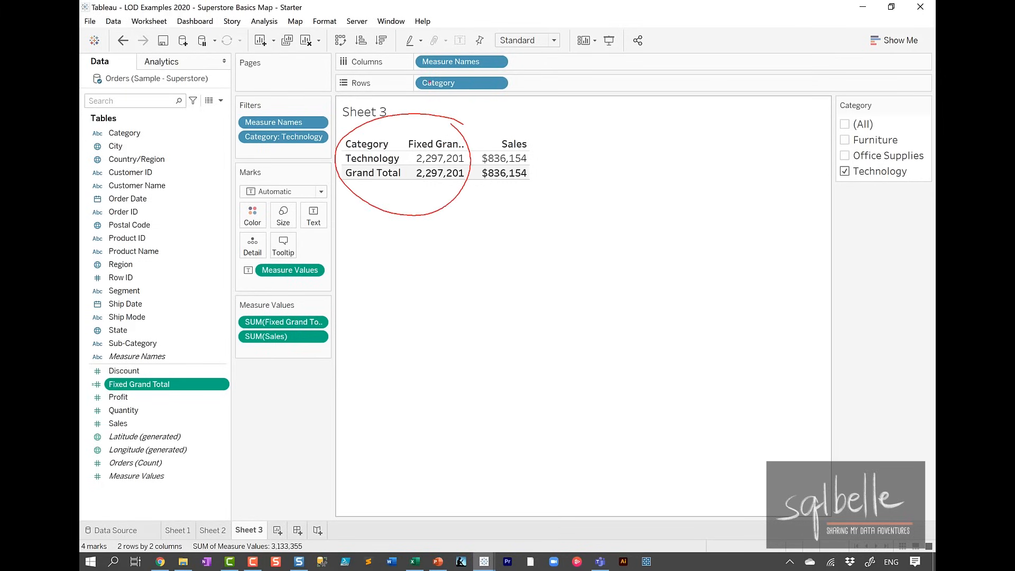
{"action": "mouse_move", "coordinate": [300, 325]}
{"action": "left_mouse_down"}
{"action": "mouse_move", "coordinate": [257, 319]}
{"action": "mouse_move", "coordinate": [307, 330]}
{"action": "left_mouse_up"}
{"action": "mouse_move", "coordinate": [314, 355]}
{"action": "left_mouse_down"}
{"action": "mouse_move", "coordinate": [512, 202]}
{"action": "mouse_move", "coordinate": [514, 211]}
{"action": "left_mouse_up"}
{"action": "left_click_drag", "start_coordinate": [544, 109], "coordinate": [542, 90]}
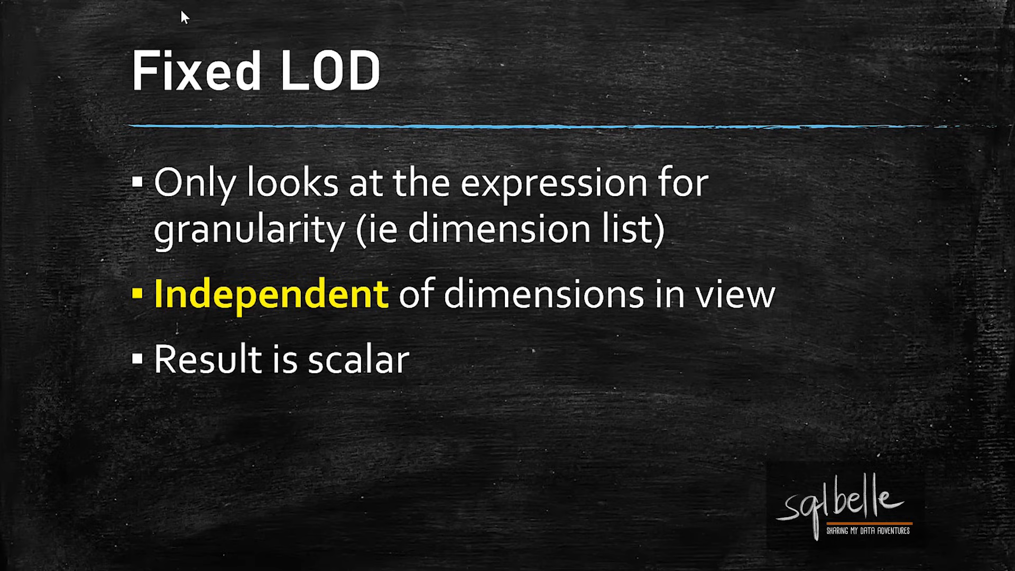
{"action": "key", "text": "Right"}
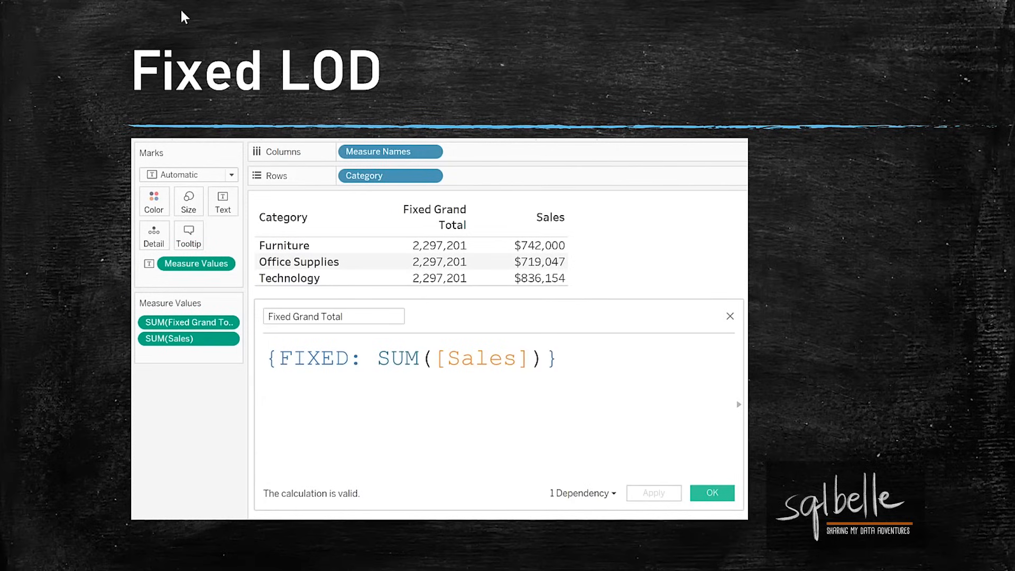
{"action": "key", "text": "Right"}
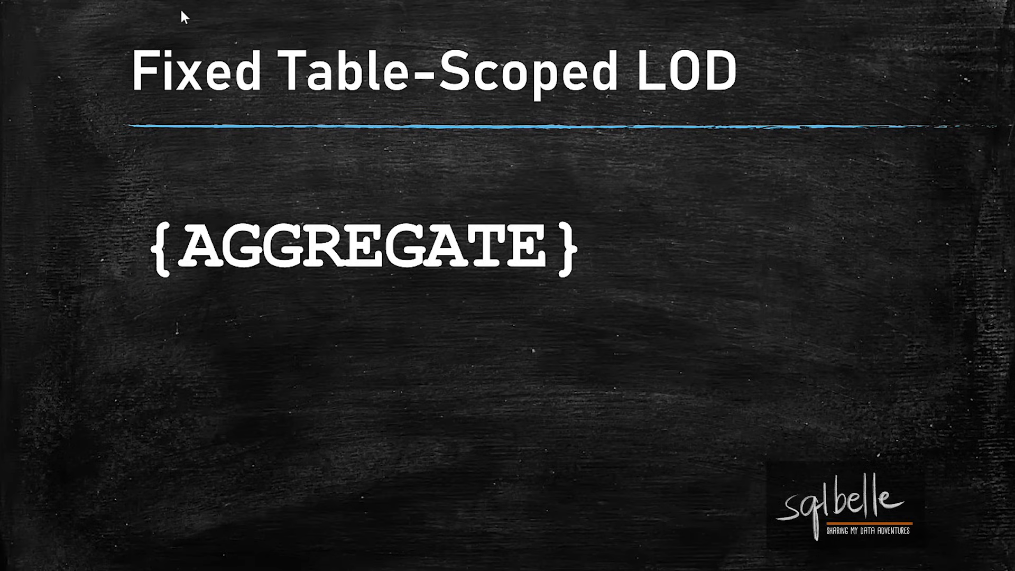
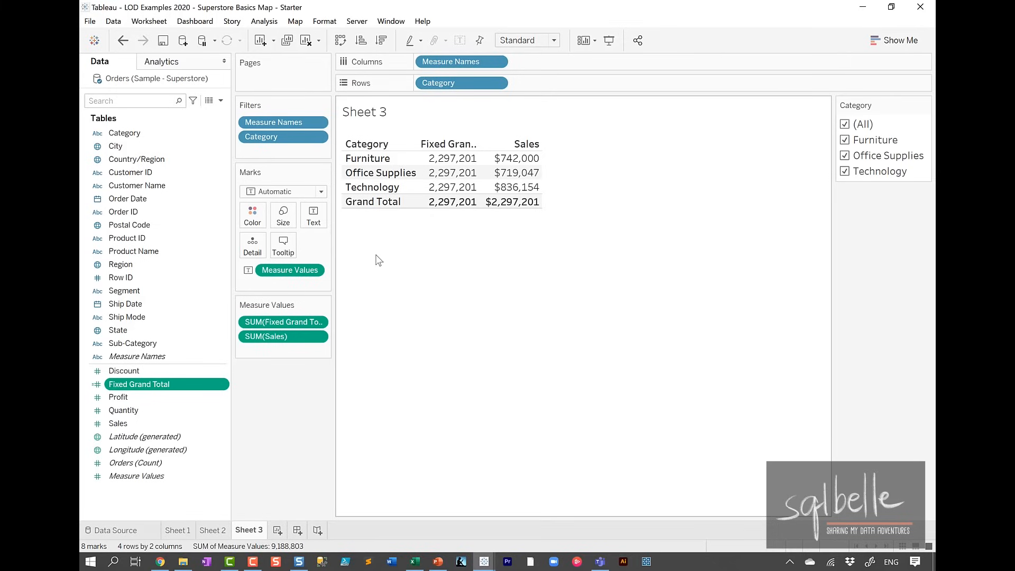
Make the Category filter on Sheet 3 a context filter and exclude Furniture with it.
{"action": "left_click", "coordinate": [318, 138]}
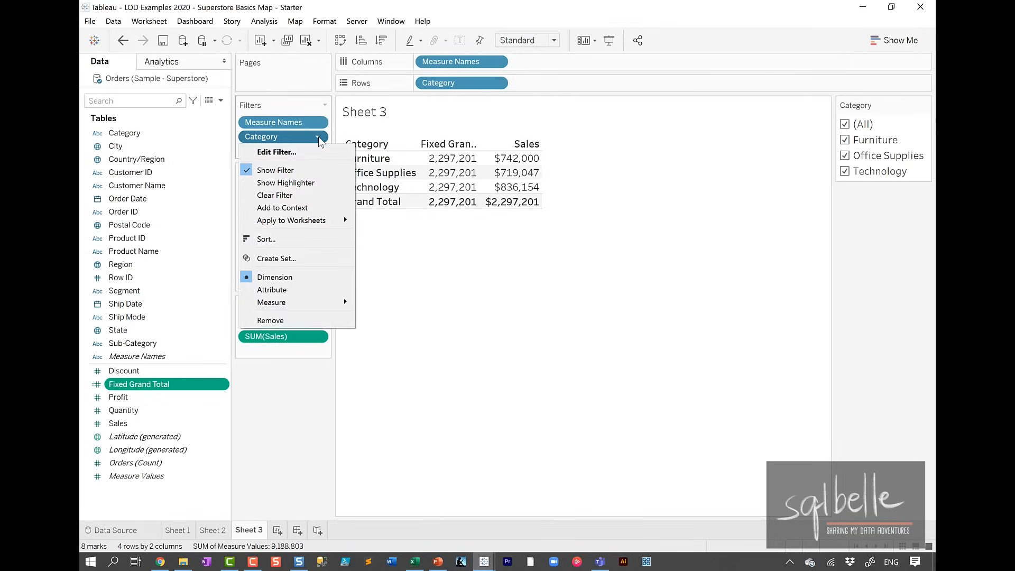
{"action": "left_click", "coordinate": [304, 208]}
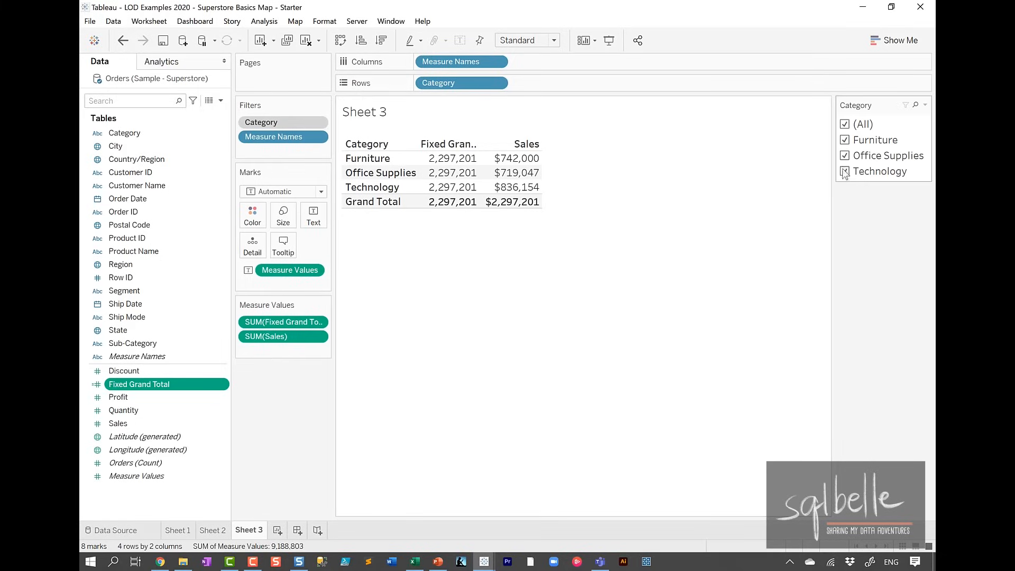
{"action": "left_click", "coordinate": [846, 141]}
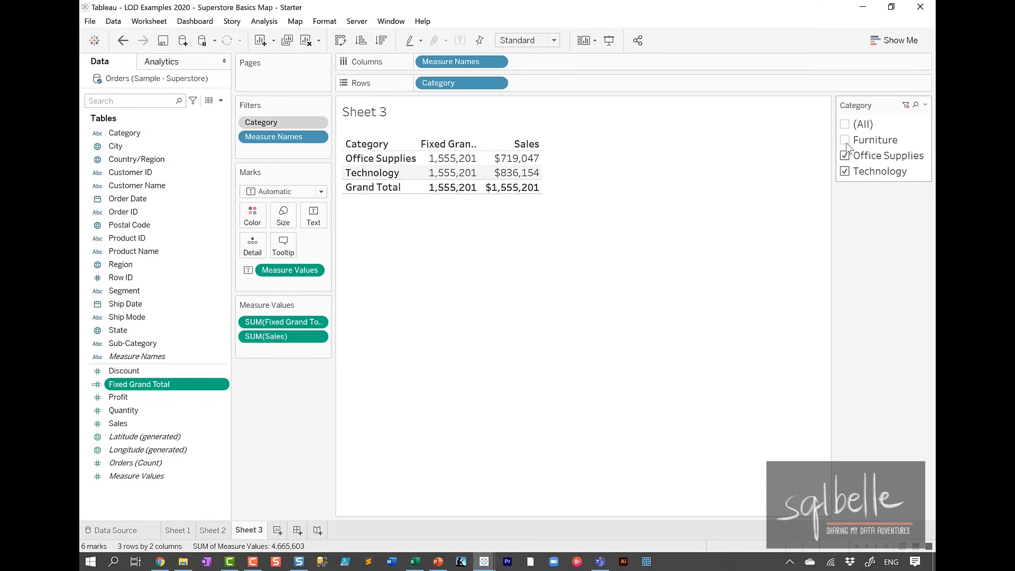
{"action": "mouse_move", "coordinate": [477, 186]}
{"action": "left_mouse_down"}
{"action": "mouse_move", "coordinate": [484, 210]}
{"action": "mouse_move", "coordinate": [470, 175]}
{"action": "left_mouse_up"}
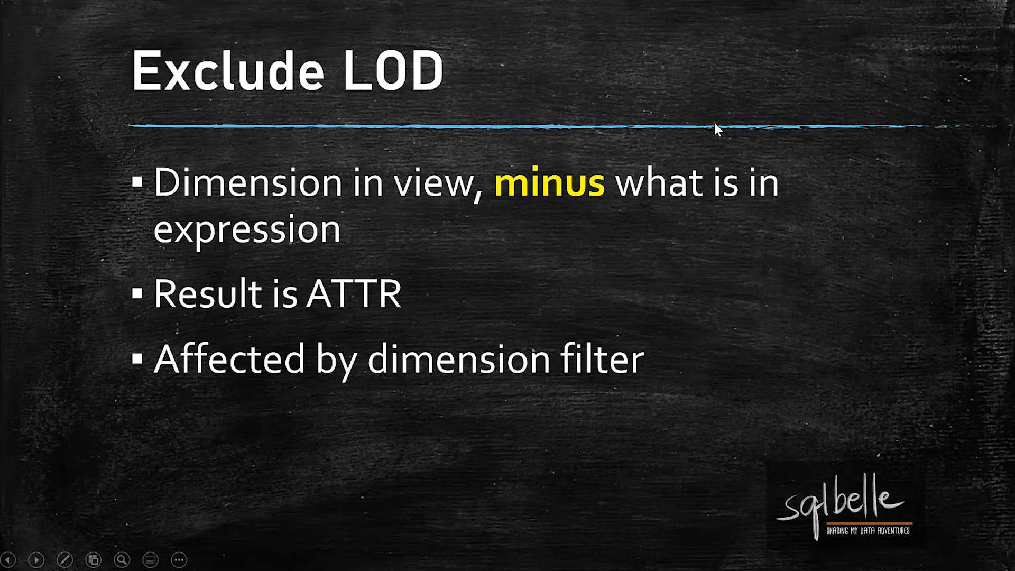
{"action": "mouse_move", "coordinate": [406, 262]}
{"action": "left_mouse_down"}
{"action": "mouse_move", "coordinate": [338, 258]}
{"action": "mouse_move", "coordinate": [447, 311]}
{"action": "mouse_move", "coordinate": [403, 263]}
{"action": "left_mouse_up"}
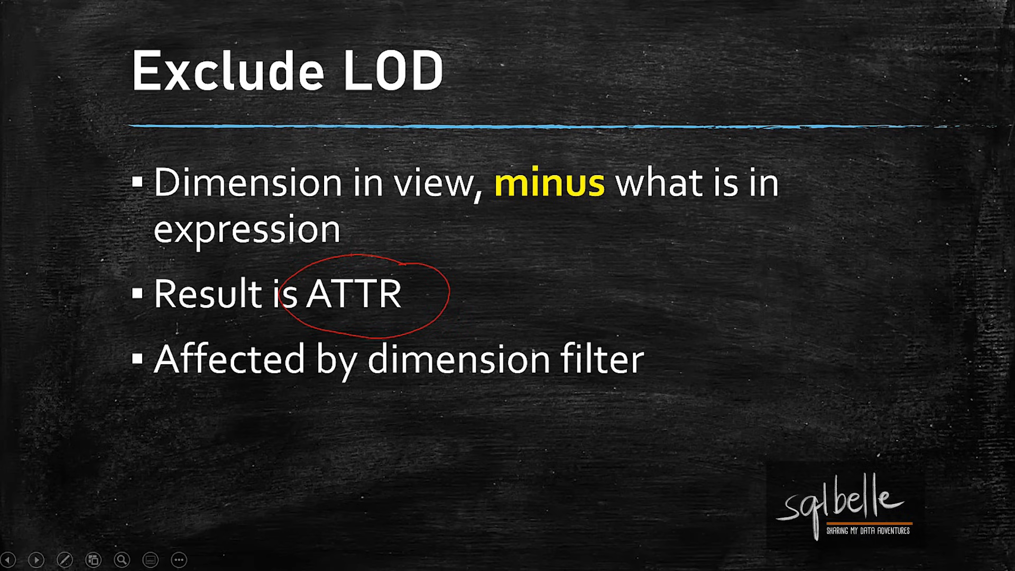
{"action": "mouse_move", "coordinate": [542, 316]}
{"action": "left_mouse_down"}
{"action": "mouse_move", "coordinate": [325, 404]}
{"action": "mouse_move", "coordinate": [640, 331]}
{"action": "mouse_move", "coordinate": [565, 328]}
{"action": "left_mouse_up"}
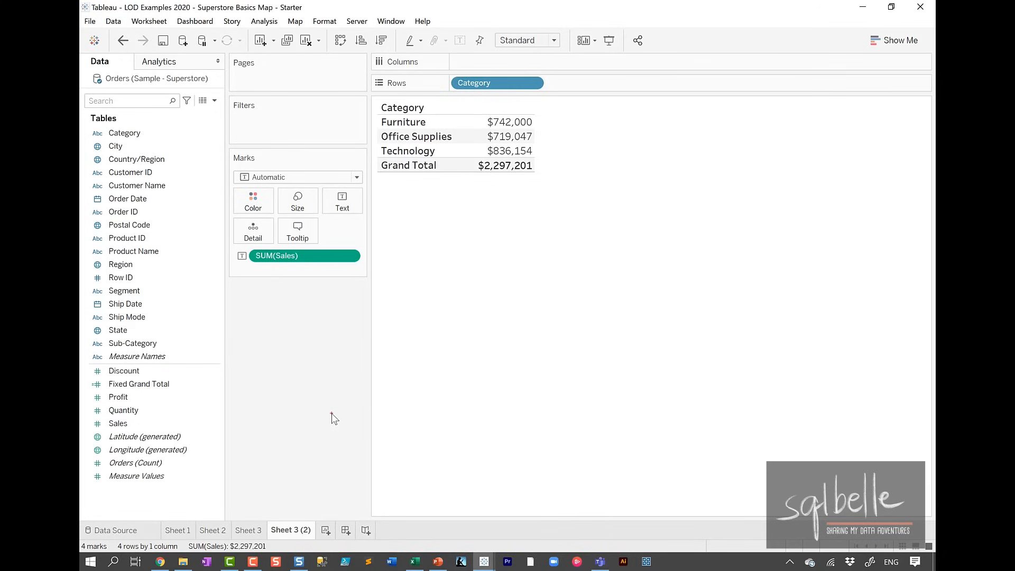
{"action": "mouse_move", "coordinate": [549, 158]}
{"action": "left_mouse_down"}
{"action": "mouse_move", "coordinate": [473, 161]}
{"action": "mouse_move", "coordinate": [558, 177]}
{"action": "mouse_move", "coordinate": [547, 161]}
{"action": "left_mouse_up"}
{"action": "mouse_move", "coordinate": [628, 109]}
{"action": "left_mouse_down"}
{"action": "mouse_move", "coordinate": [571, 117]}
{"action": "mouse_move", "coordinate": [648, 111]}
{"action": "mouse_move", "coordinate": [574, 133]}
{"action": "mouse_move", "coordinate": [662, 149]}
{"action": "left_mouse_up"}
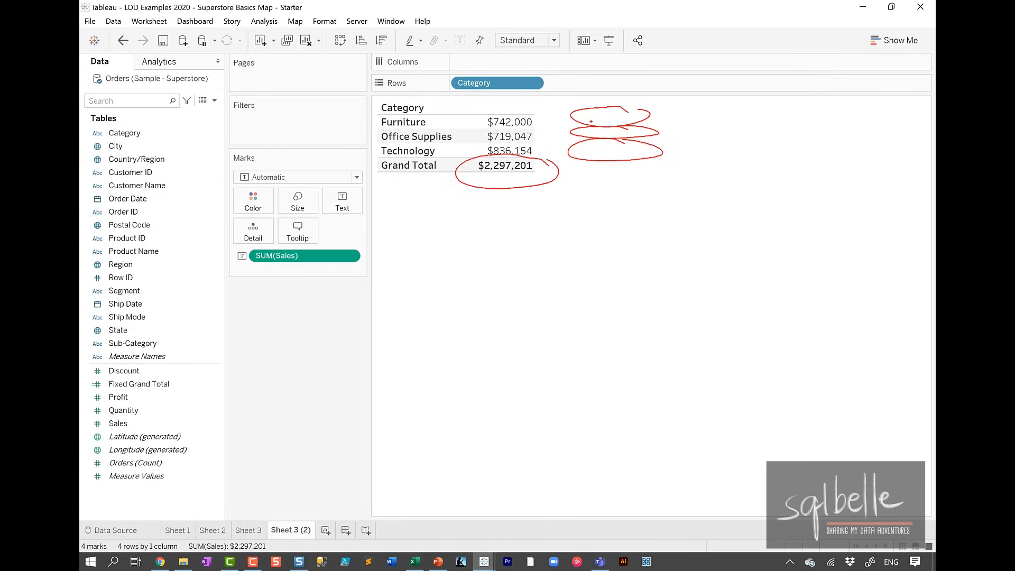
{"action": "key", "text": "Escape"}
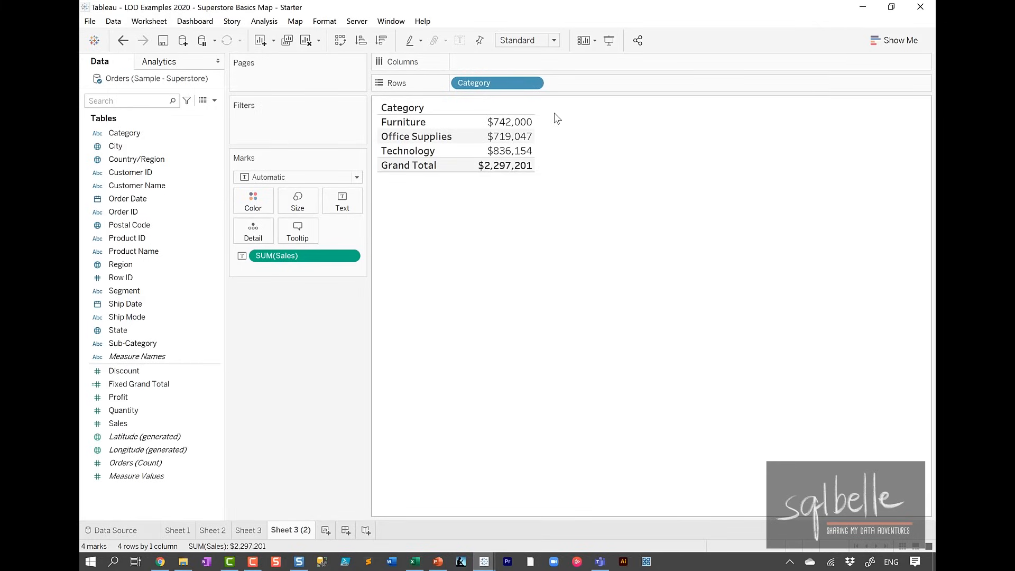
Remove Category from Rows to view the overall Sales total, and undo the removal.
{"action": "left_click_drag", "start_coordinate": [486, 87], "coordinate": [528, 27]}
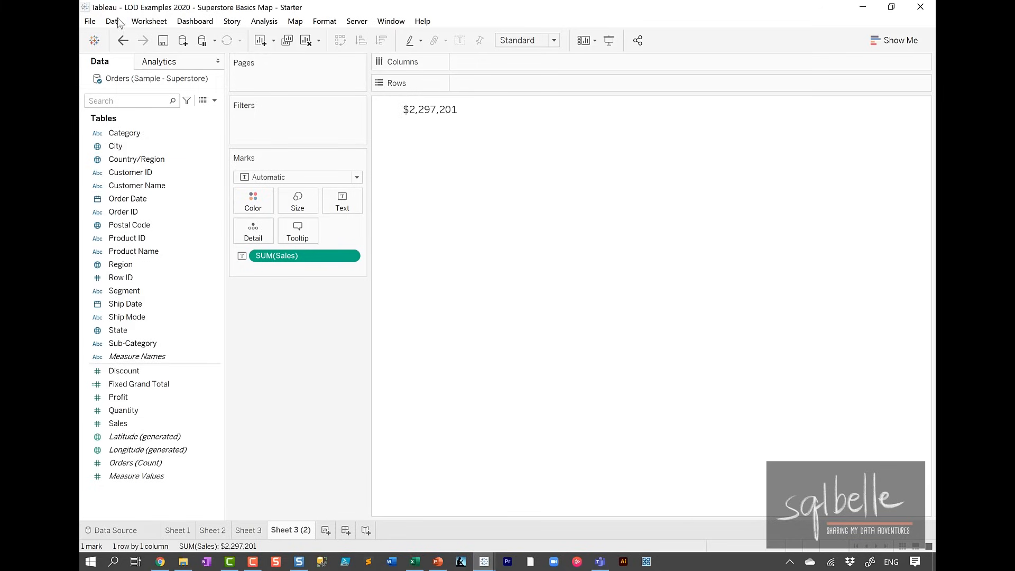
{"action": "left_click", "coordinate": [122, 42]}
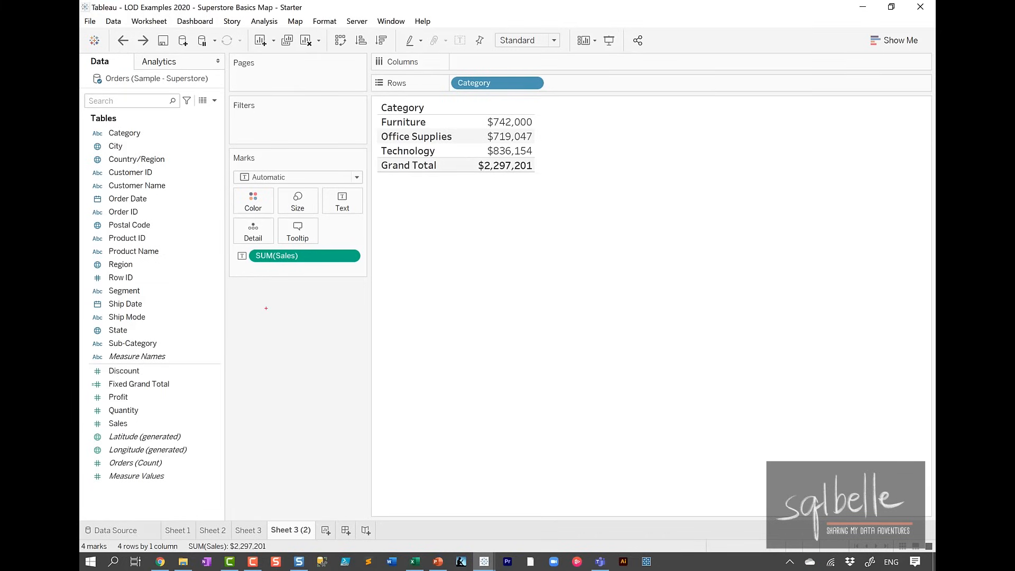
{"action": "mouse_move", "coordinate": [430, 194]}
{"action": "left_mouse_down"}
{"action": "mouse_move", "coordinate": [400, 211]}
{"action": "mouse_move", "coordinate": [434, 300]}
{"action": "left_mouse_up"}
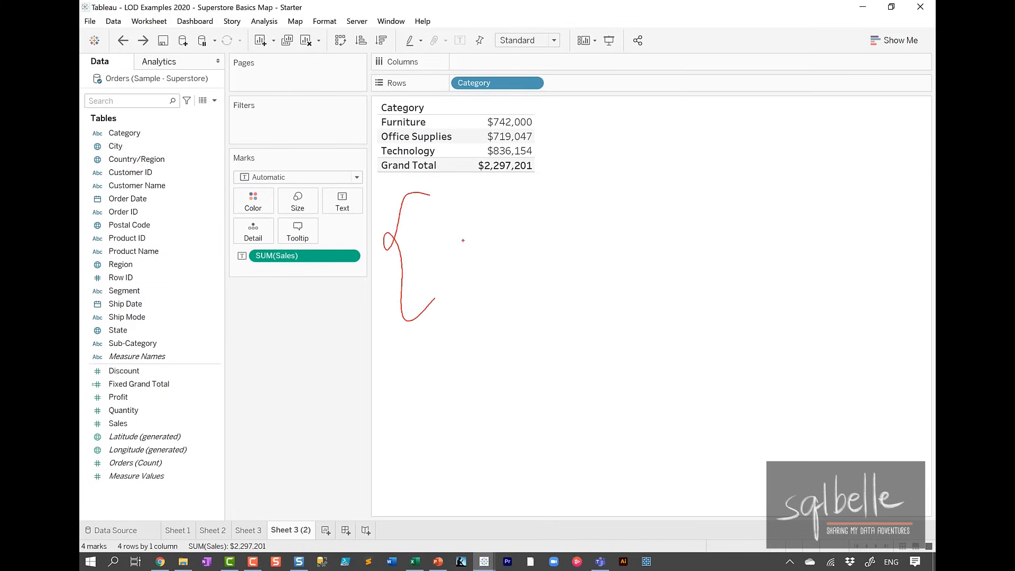
{"action": "mouse_move", "coordinate": [441, 215]}
{"action": "left_mouse_down"}
{"action": "mouse_move", "coordinate": [458, 247]}
{"action": "mouse_move", "coordinate": [458, 223]}
{"action": "left_mouse_up"}
{"action": "left_click_drag", "start_coordinate": [433, 223], "coordinate": [450, 209]}
{"action": "left_click_drag", "start_coordinate": [461, 207], "coordinate": [489, 239]}
{"action": "mouse_move", "coordinate": [492, 198]}
{"action": "left_mouse_down"}
{"action": "mouse_move", "coordinate": [466, 249]}
{"action": "mouse_move", "coordinate": [516, 241]}
{"action": "left_mouse_up"}
{"action": "left_click_drag", "start_coordinate": [530, 200], "coordinate": [548, 236]}
{"action": "mouse_move", "coordinate": [556, 202]}
{"action": "left_mouse_down"}
{"action": "mouse_move", "coordinate": [567, 228]}
{"action": "mouse_move", "coordinate": [571, 207]}
{"action": "left_mouse_up"}
{"action": "left_click_drag", "start_coordinate": [588, 194], "coordinate": [592, 235]}
{"action": "mouse_move", "coordinate": [594, 191]}
{"action": "left_mouse_down"}
{"action": "mouse_move", "coordinate": [595, 232]}
{"action": "mouse_move", "coordinate": [642, 222]}
{"action": "mouse_move", "coordinate": [641, 198]}
{"action": "left_mouse_up"}
{"action": "left_click_drag", "start_coordinate": [620, 191], "coordinate": [653, 172]}
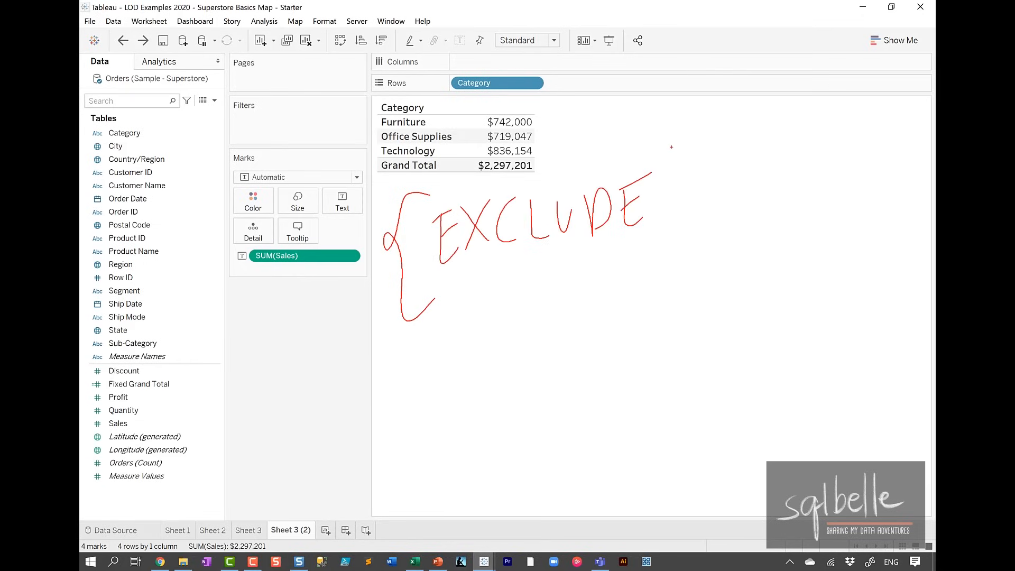
{"action": "left_click_drag", "start_coordinate": [473, 66], "coordinate": [509, 100]}
{"action": "left_click_drag", "start_coordinate": [506, 63], "coordinate": [468, 105]}
{"action": "left_click_drag", "start_coordinate": [719, 173], "coordinate": [709, 212]}
{"action": "left_click_drag", "start_coordinate": [738, 185], "coordinate": [739, 204]}
{"action": "mouse_move", "coordinate": [745, 170]}
{"action": "left_mouse_down"}
{"action": "mouse_move", "coordinate": [744, 213]}
{"action": "mouse_move", "coordinate": [768, 175]}
{"action": "left_mouse_up"}
{"action": "left_click_drag", "start_coordinate": [758, 188], "coordinate": [817, 182]}
{"action": "left_click_drag", "start_coordinate": [817, 176], "coordinate": [830, 196]}
{"action": "left_click_drag", "start_coordinate": [845, 172], "coordinate": [816, 222]}
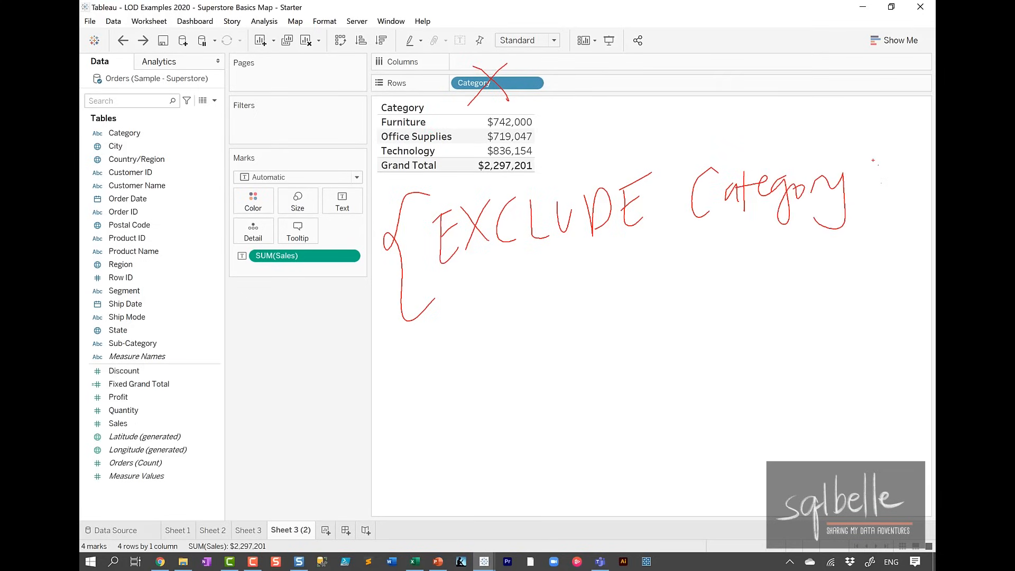
{"action": "mouse_move", "coordinate": [333, 232]}
{"action": "left_mouse_down"}
{"action": "mouse_move", "coordinate": [241, 280]}
{"action": "mouse_move", "coordinate": [323, 231]}
{"action": "left_mouse_up"}
{"action": "left_click_drag", "start_coordinate": [331, 294], "coordinate": [612, 330]}
{"action": "mouse_move", "coordinate": [696, 249]}
{"action": "left_mouse_down"}
{"action": "mouse_move", "coordinate": [745, 380]}
{"action": "mouse_move", "coordinate": [720, 379]}
{"action": "left_mouse_up"}
{"action": "key", "text": "Escape"}
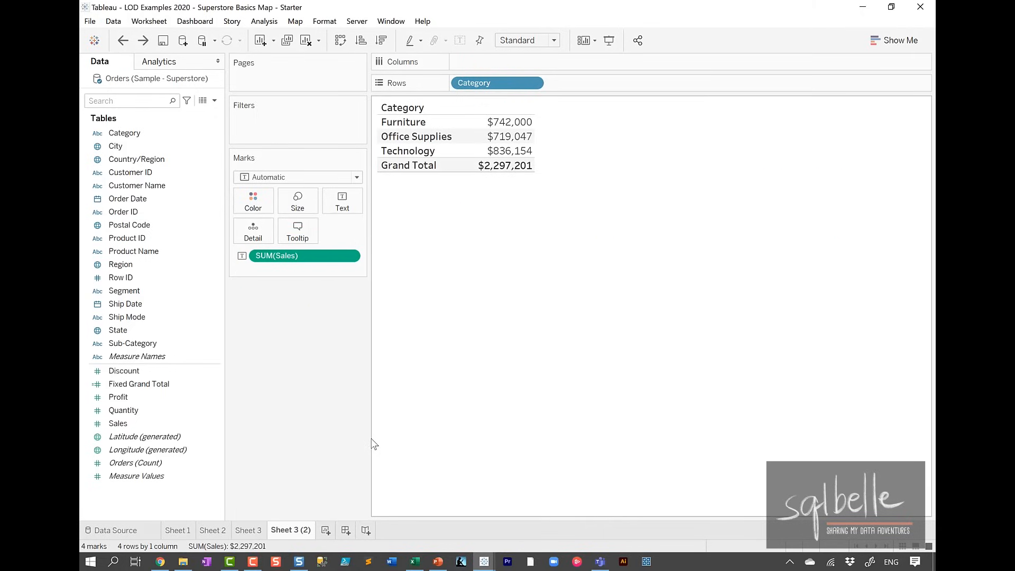
Create a new calculated field named Exclude Category.
{"action": "left_click", "coordinate": [215, 100]}
{"action": "left_click", "coordinate": [192, 110]}
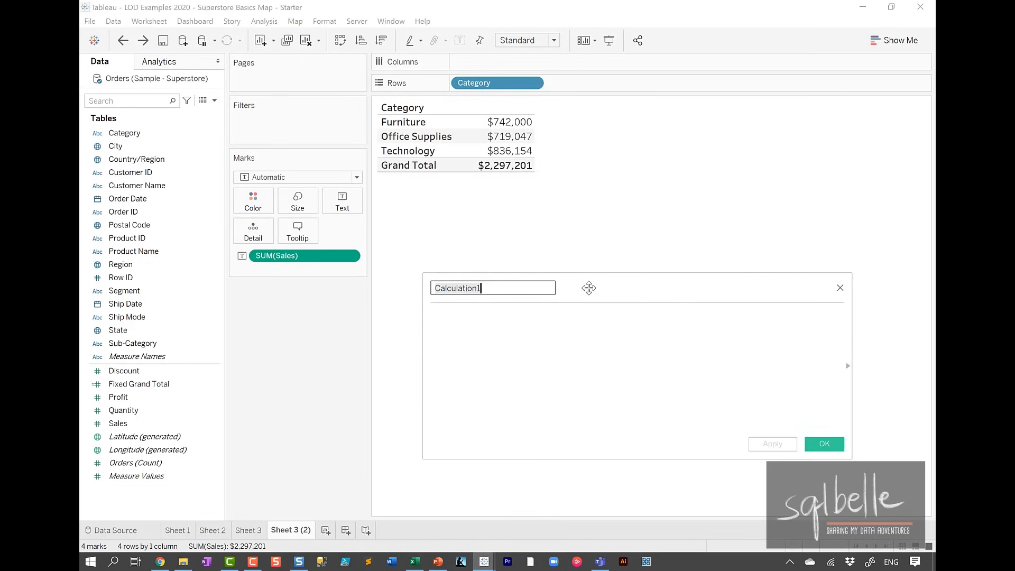
{"action": "key", "text": "BackSpace"}
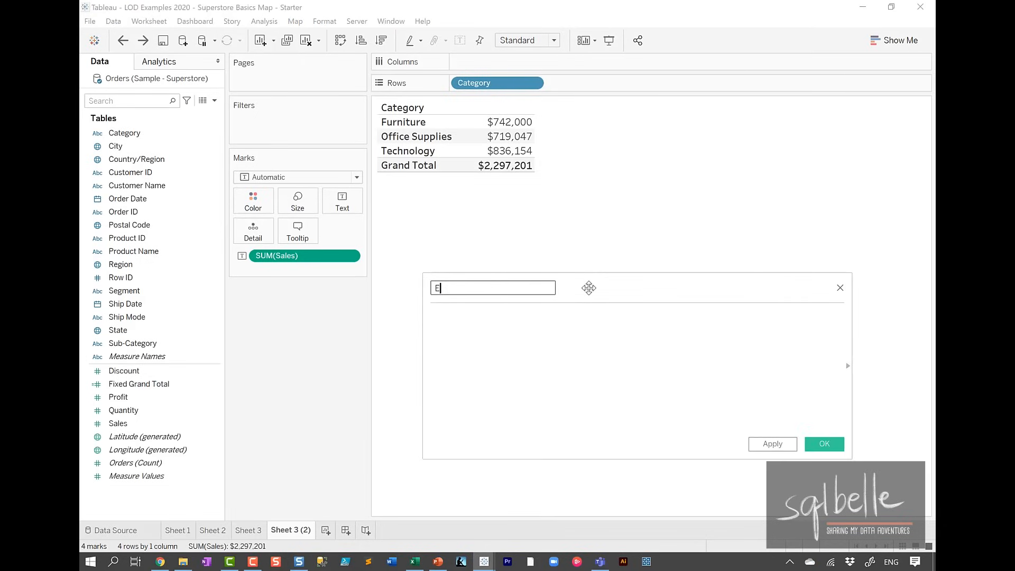
{"action": "type", "text": "Exclude Category"}
Enter the formula {EXCLUDE [Category]:SUM([Sales])} in the Exclude Category calculation and apply it.
{"action": "left_click", "coordinate": [576, 388]}
{"action": "type", "text": "{"}
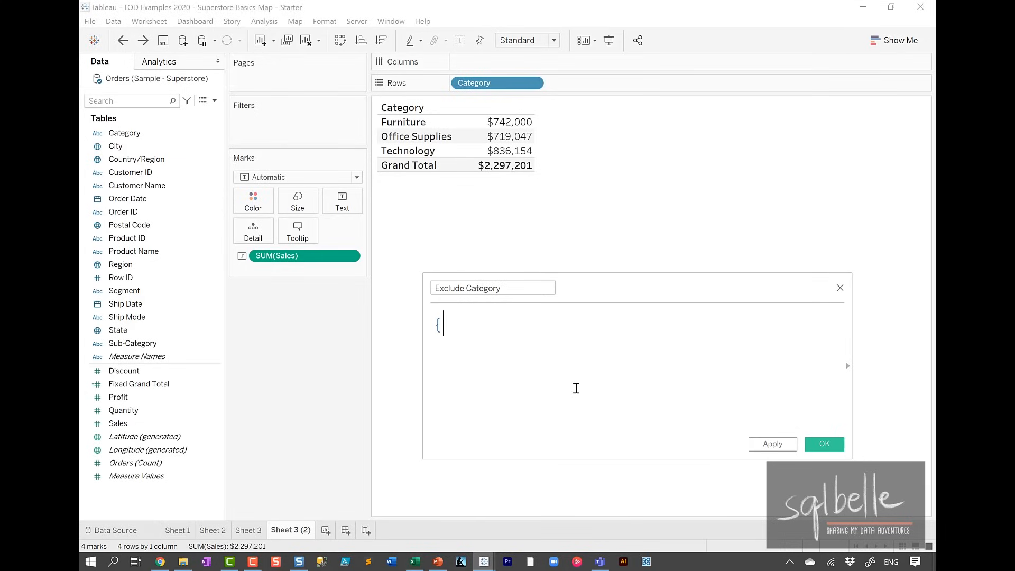
{"action": "type", "text": "EXCLUDE"}
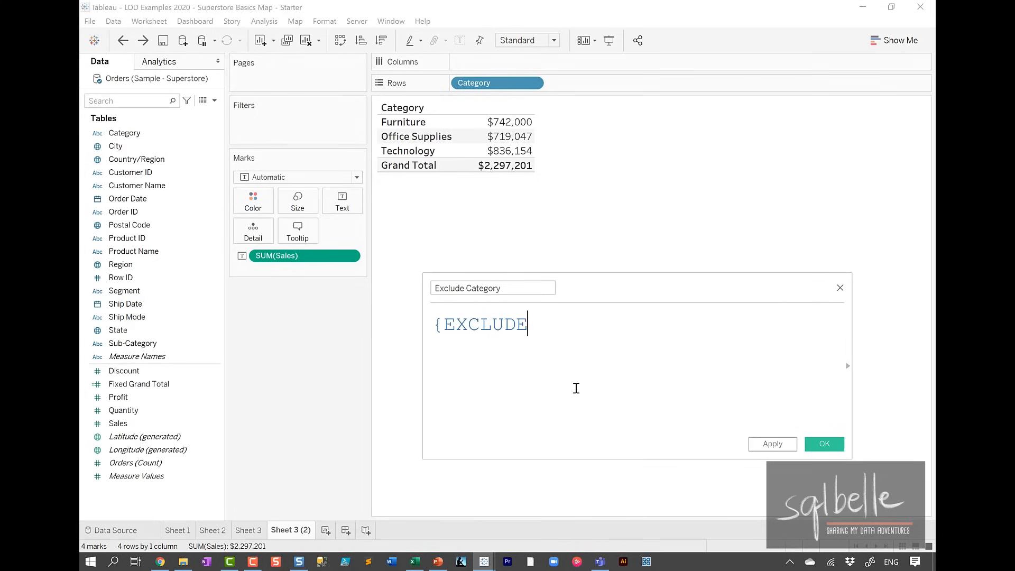
{"action": "left_click_drag", "start_coordinate": [491, 84], "coordinate": [559, 333]}
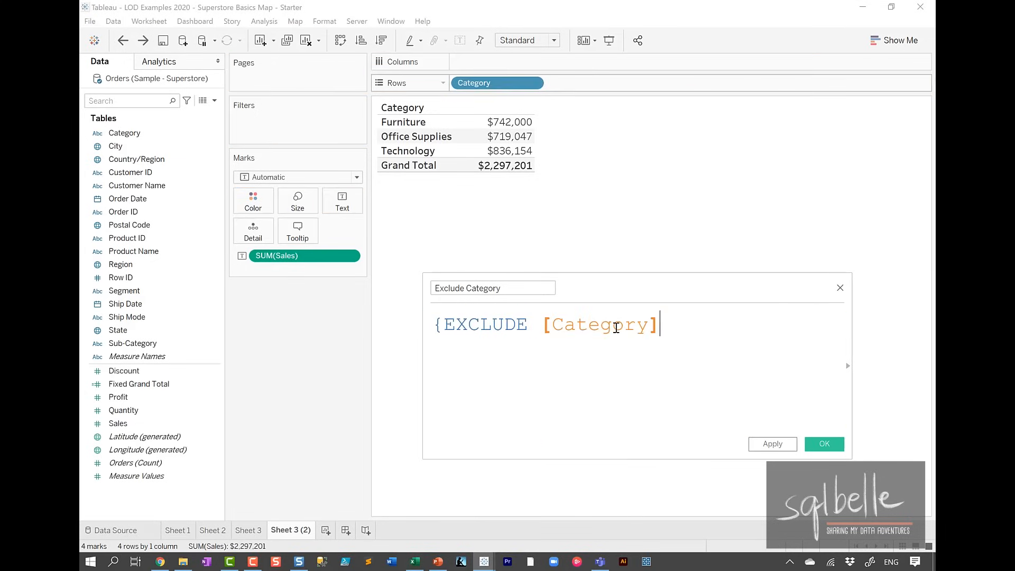
{"action": "type", "text": ":"}
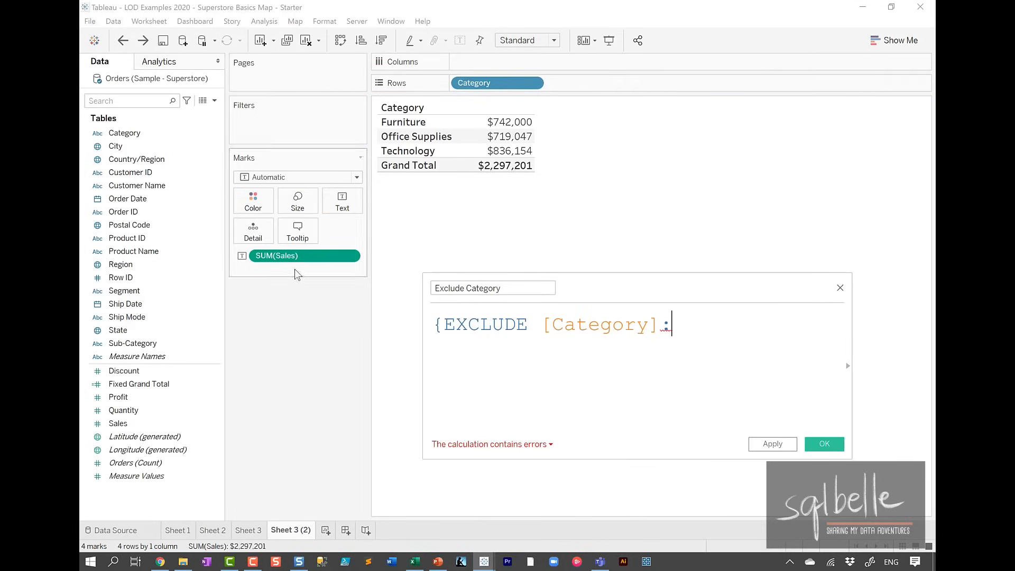
{"action": "left_click_drag", "start_coordinate": [297, 256], "coordinate": [774, 334]}
{"action": "type", "text": "}"}
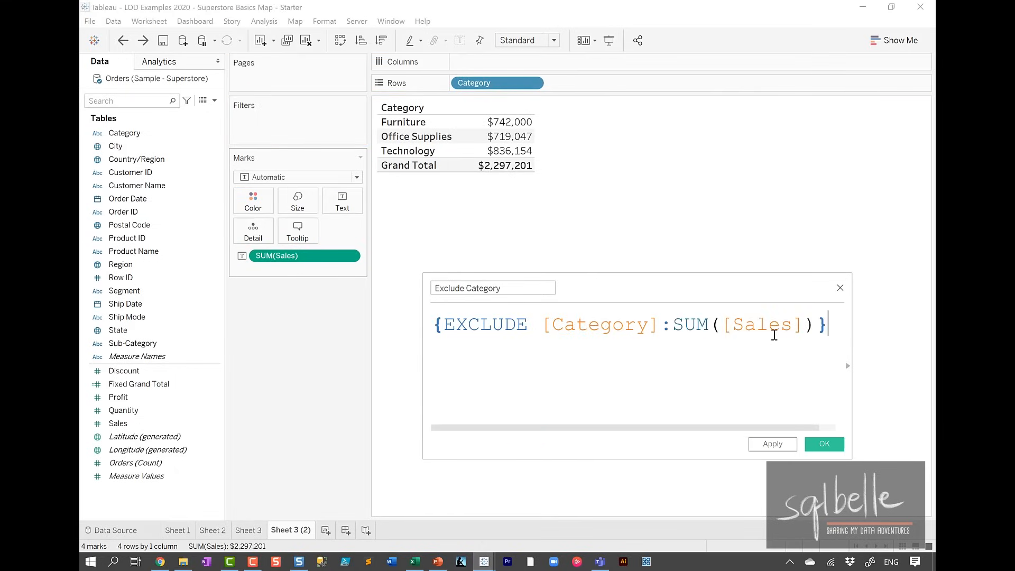
{"action": "left_click", "coordinate": [763, 449]}
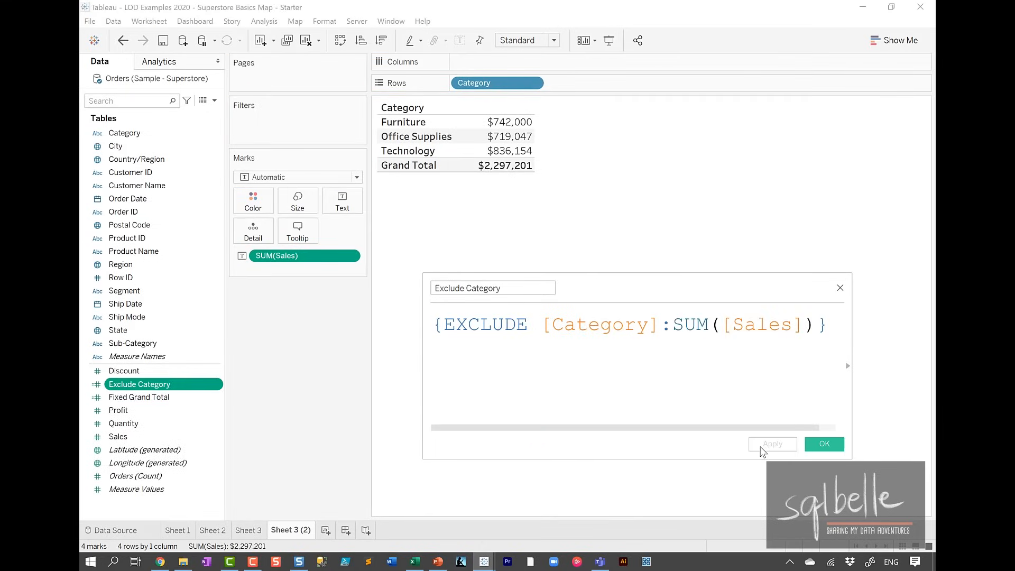
Add the Exclude Category measure to the table alongside Sales and show an interactive filter for Category.
{"action": "double_click", "coordinate": [147, 388]}
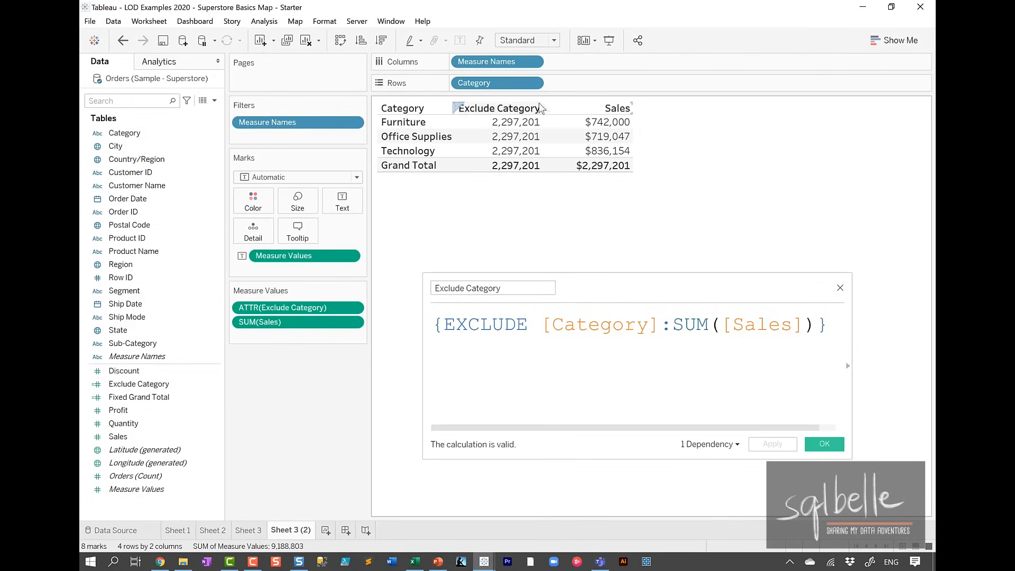
{"action": "left_click", "coordinate": [533, 83]}
{"action": "left_click", "coordinate": [511, 117]}
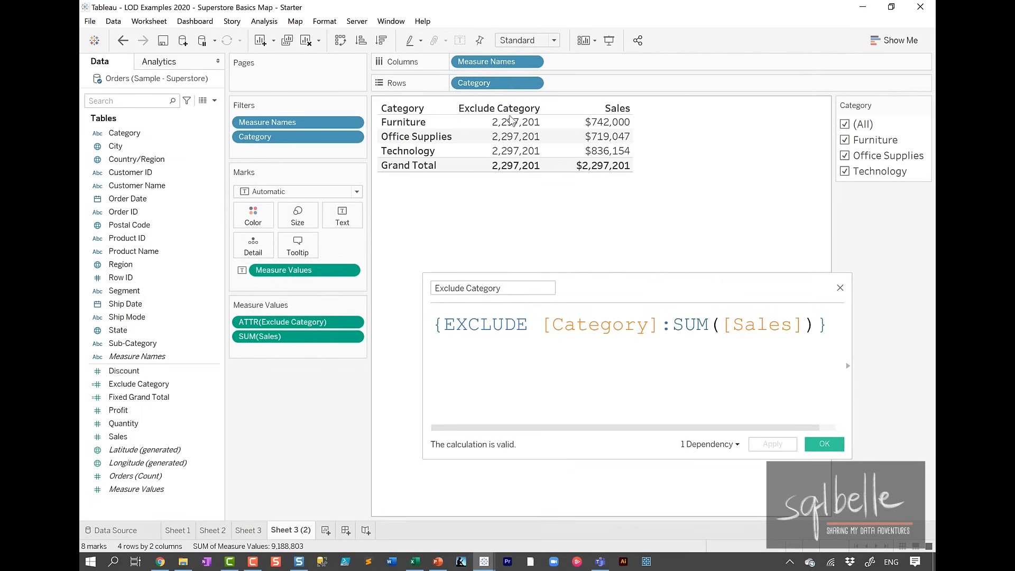
Exclude Furniture with the Category filter, check the Exclude Category values, and close the calculation editor.
{"action": "left_click", "coordinate": [845, 140]}
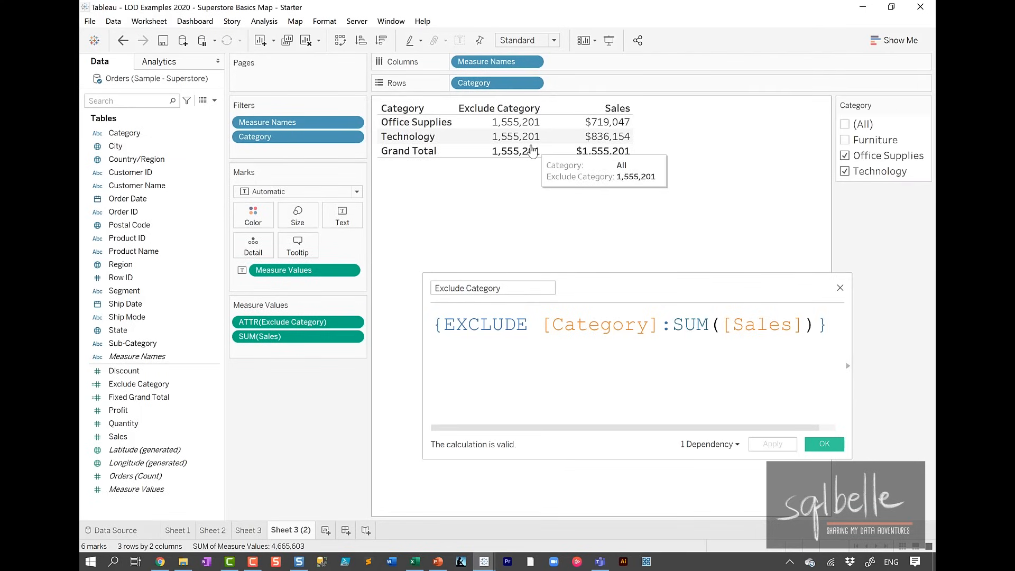
{"action": "mouse_move", "coordinate": [538, 150]}
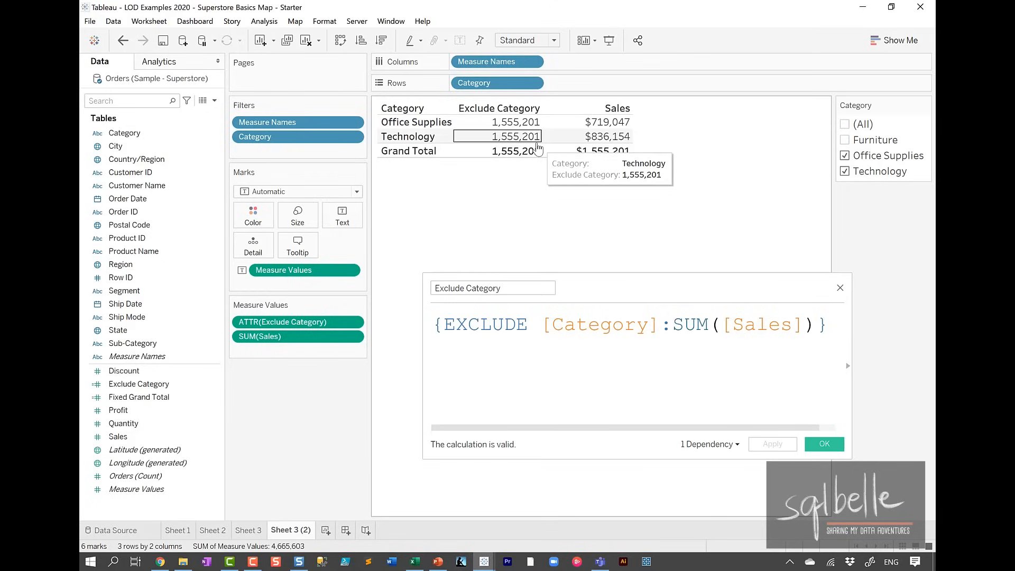
{"action": "left_click", "coordinate": [840, 289]}
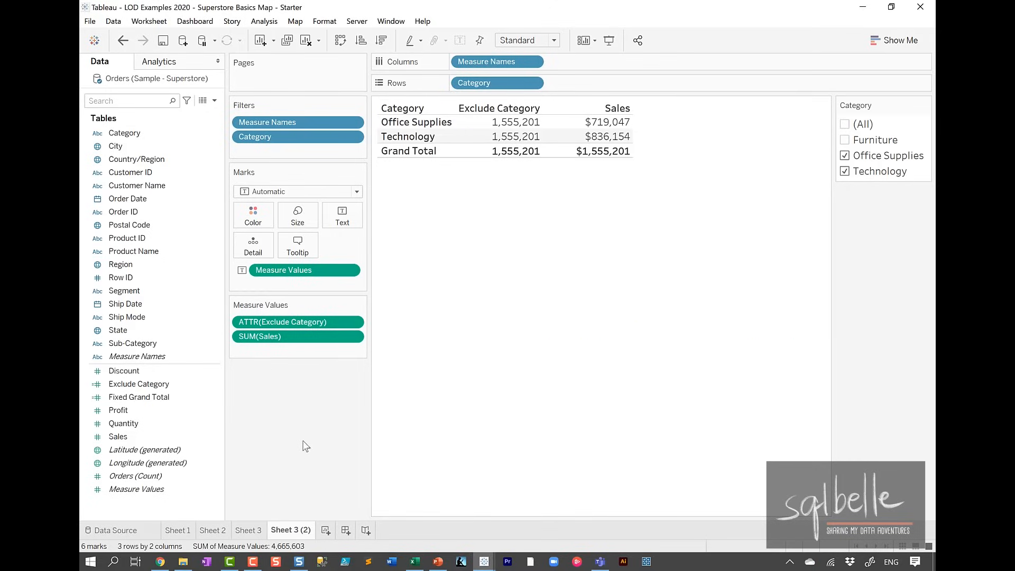
Break the table down further by placing Sub-Category after Category in Rows.
{"action": "left_click_drag", "start_coordinate": [157, 338], "coordinate": [560, 84]}
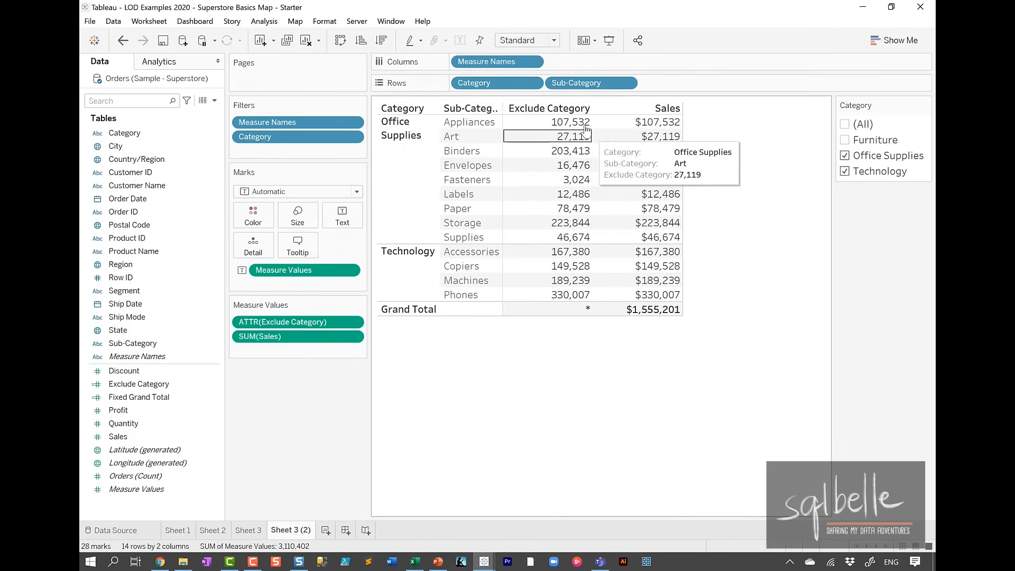
{"action": "mouse_move", "coordinate": [558, 257]}
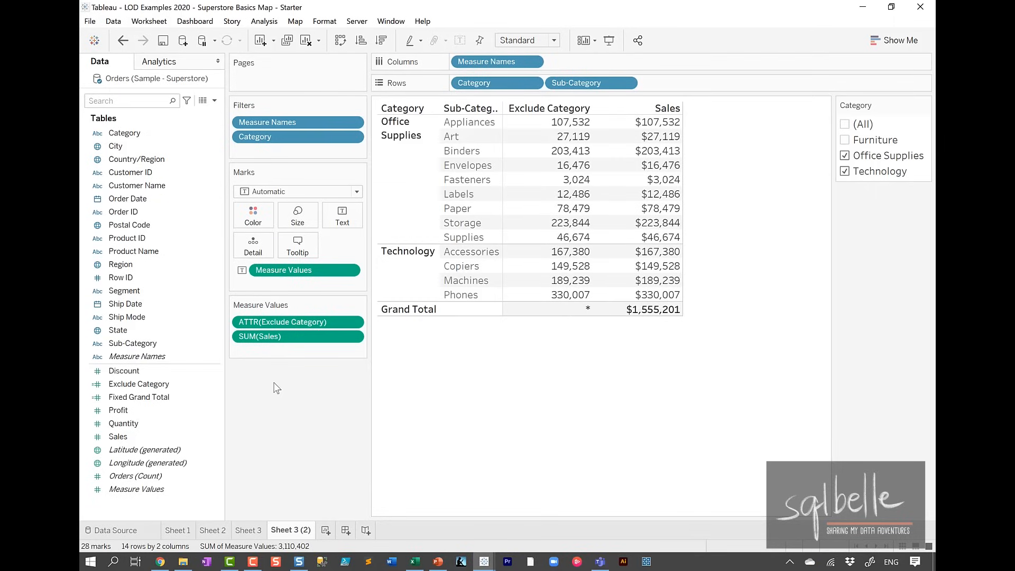
Edit the Exclude Category calculation so it also excludes [Sub-Category] alongside [Category], and apply the change.
{"action": "right_click", "coordinate": [157, 386]}
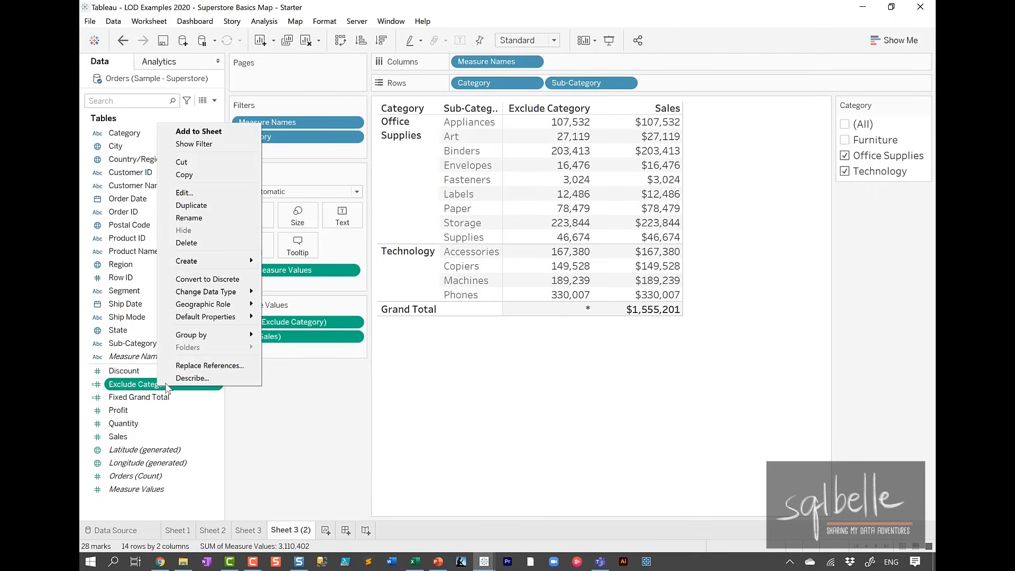
{"action": "left_click", "coordinate": [194, 192]}
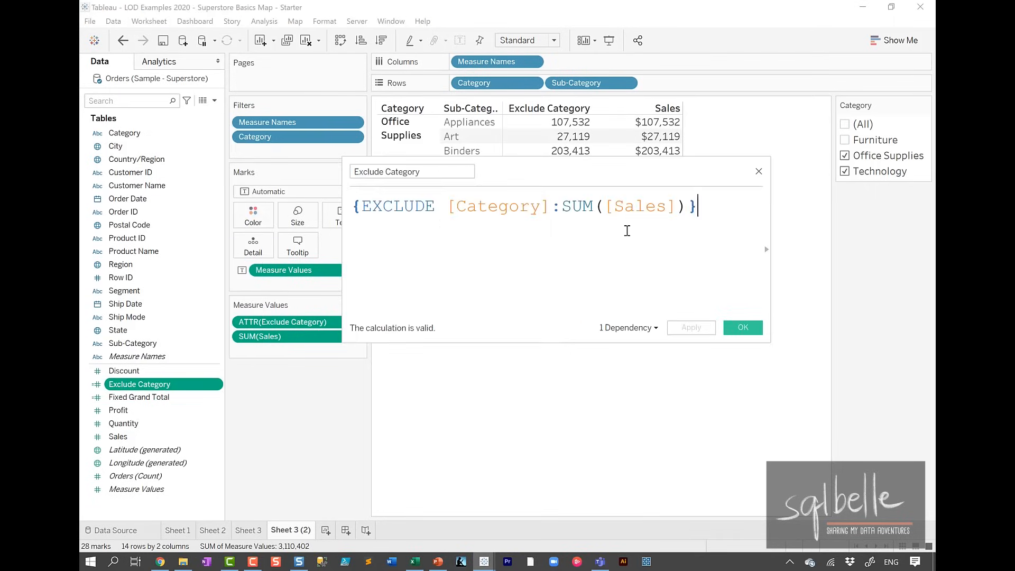
{"action": "left_click", "coordinate": [554, 207]}
{"action": "type", "text": ","}
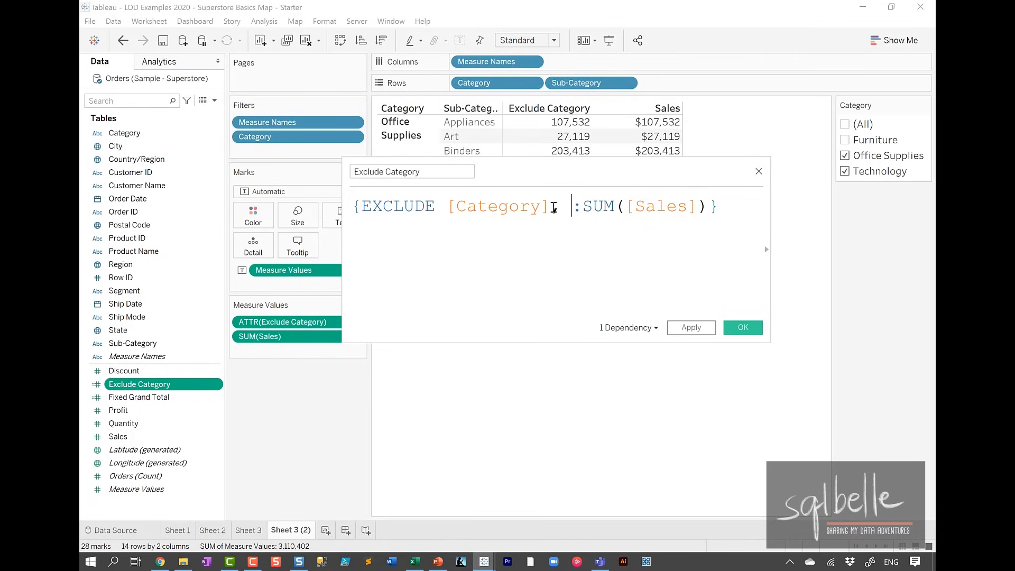
{"action": "left_click_drag", "start_coordinate": [591, 83], "coordinate": [566, 212]}
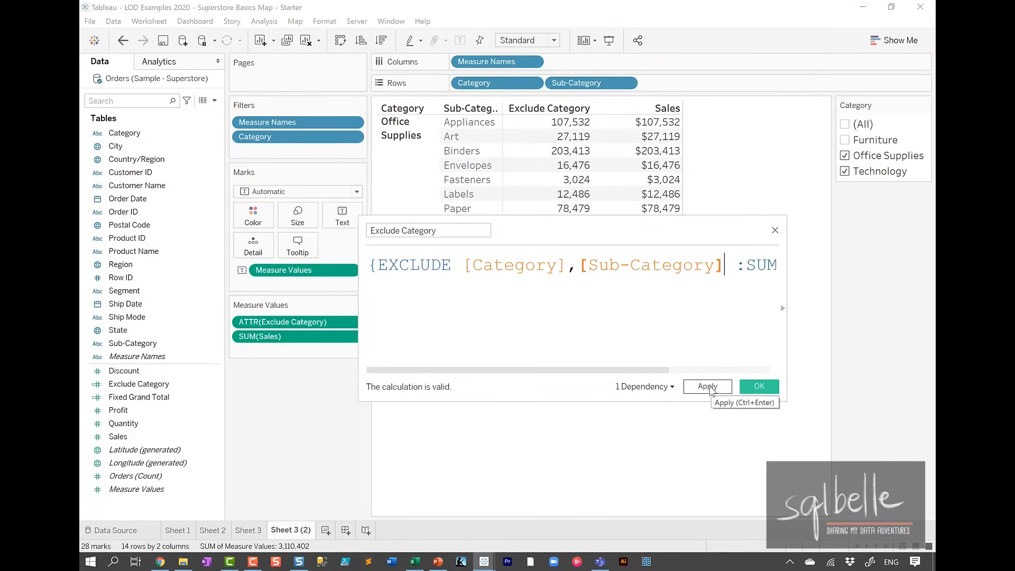
{"action": "left_click", "coordinate": [709, 387]}
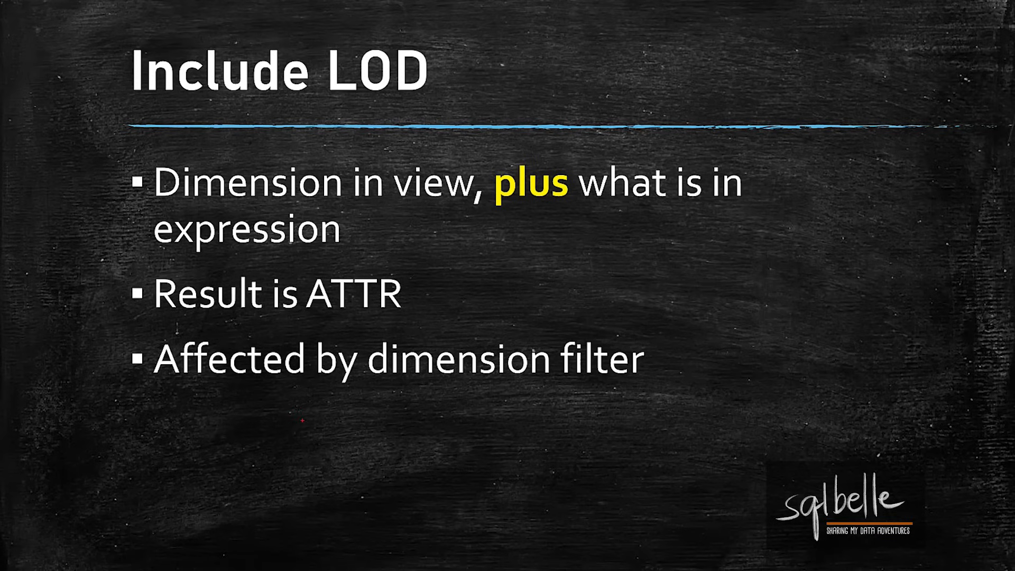
{"action": "mouse_move", "coordinate": [407, 257]}
{"action": "left_mouse_down"}
{"action": "mouse_move", "coordinate": [288, 288]}
{"action": "mouse_move", "coordinate": [415, 260]}
{"action": "left_mouse_up"}
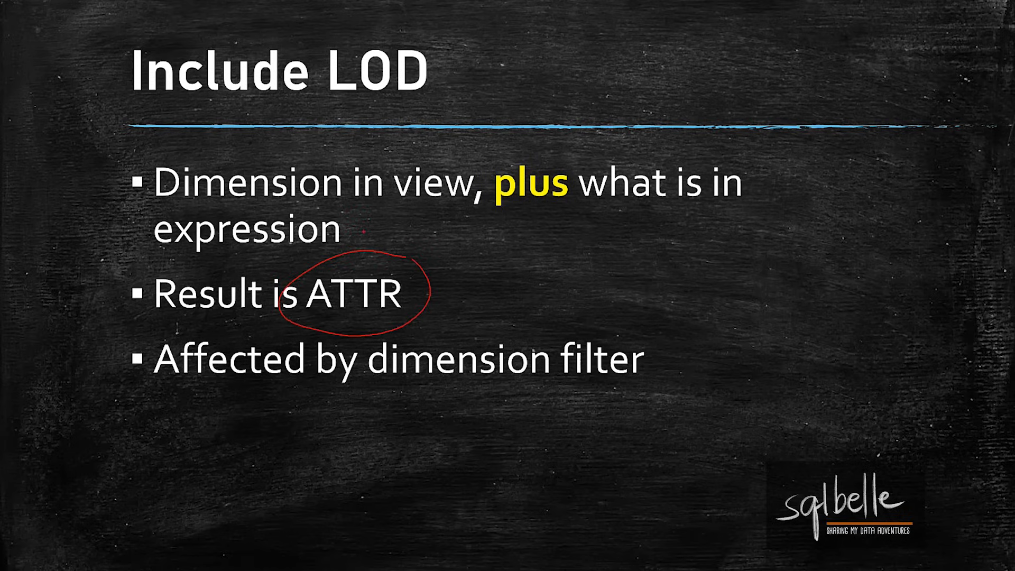
{"action": "mouse_move", "coordinate": [614, 329]}
{"action": "left_mouse_down"}
{"action": "mouse_move", "coordinate": [483, 316]}
{"action": "mouse_move", "coordinate": [658, 416]}
{"action": "mouse_move", "coordinate": [584, 338]}
{"action": "left_mouse_up"}
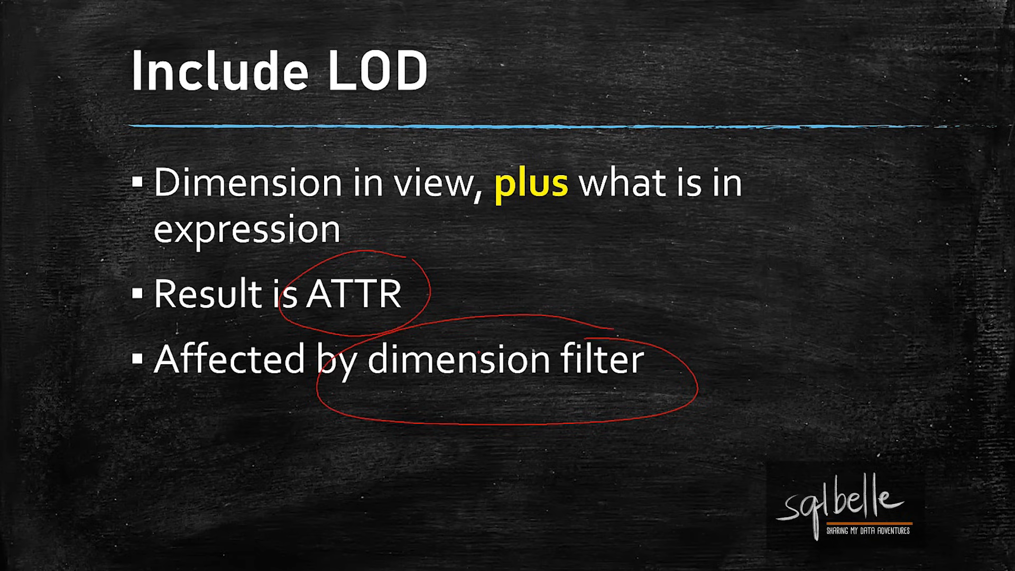
{"action": "mouse_move", "coordinate": [434, 32]}
{"action": "left_mouse_down"}
{"action": "mouse_move", "coordinate": [408, 16]}
{"action": "mouse_move", "coordinate": [300, 139]}
{"action": "mouse_move", "coordinate": [368, 7]}
{"action": "left_mouse_up"}
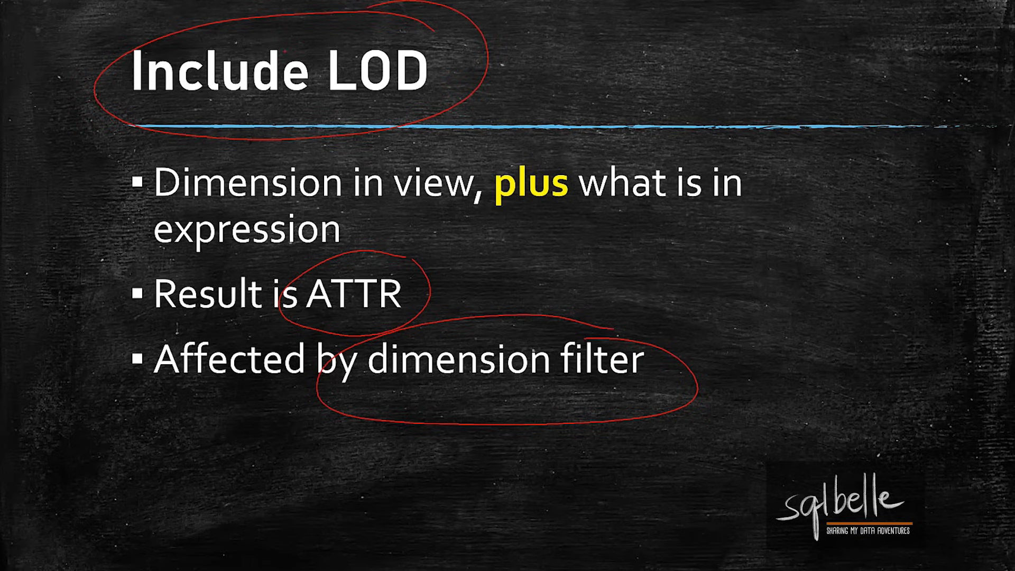
{"action": "mouse_move", "coordinate": [627, 44]}
{"action": "left_mouse_down"}
{"action": "mouse_move", "coordinate": [555, 152]}
{"action": "mouse_move", "coordinate": [586, 151]}
{"action": "left_mouse_up"}
{"action": "key", "text": "e"}
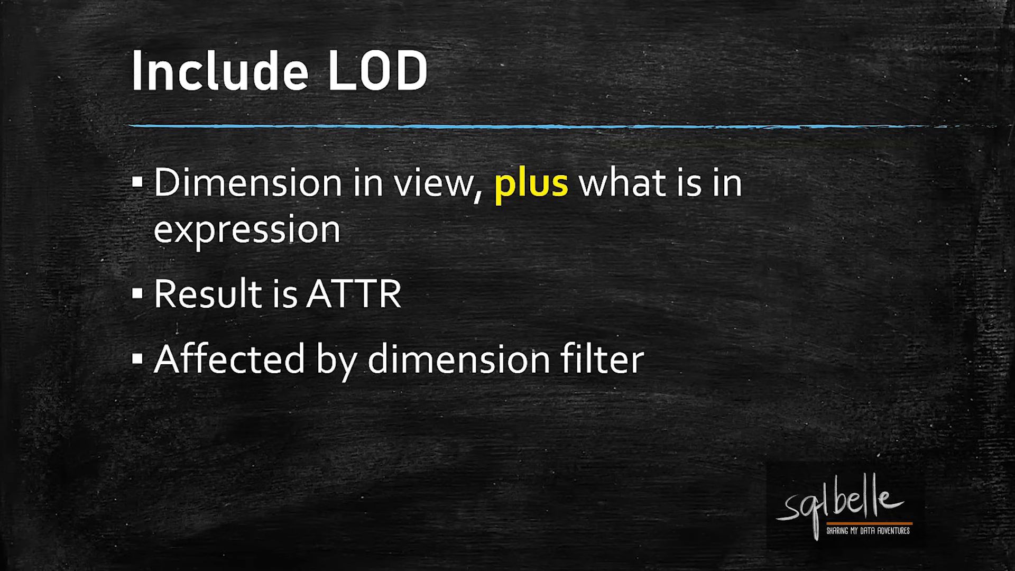
Switch to Tableau, create a new worksheet and set its title to INCLUDE Cheat Sheet.
{"action": "key", "text": "alt+Tab"}
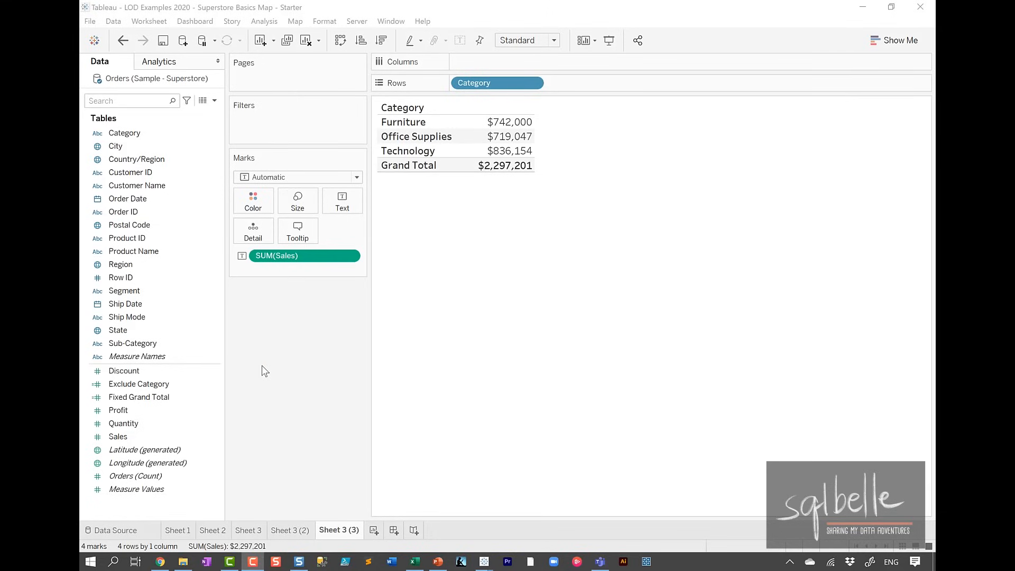
{"action": "left_click", "coordinate": [375, 530]}
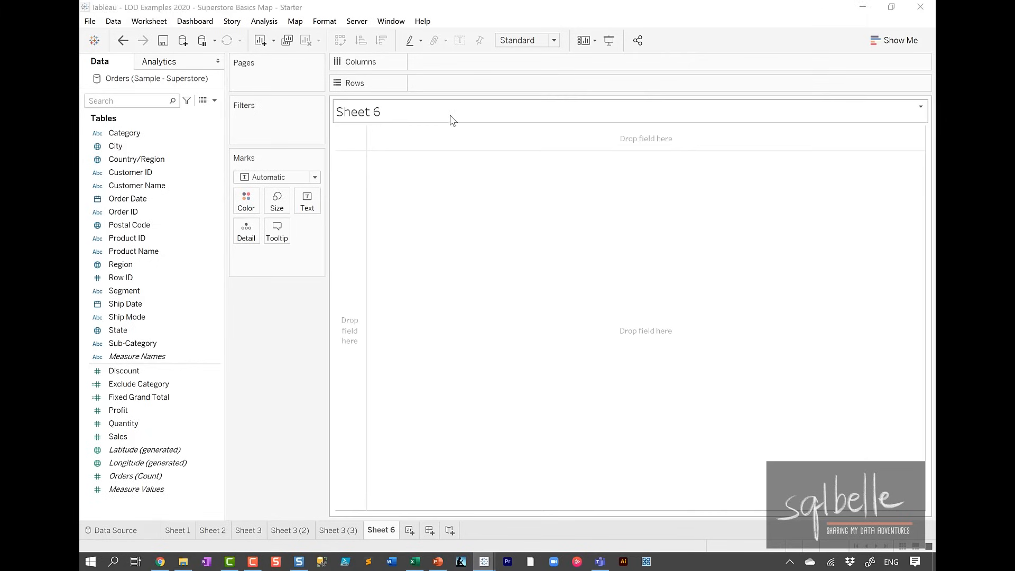
{"action": "double_click", "coordinate": [451, 117]}
{"action": "key", "text": "ctrl+a"}
{"action": "key", "text": "BackSpace"}
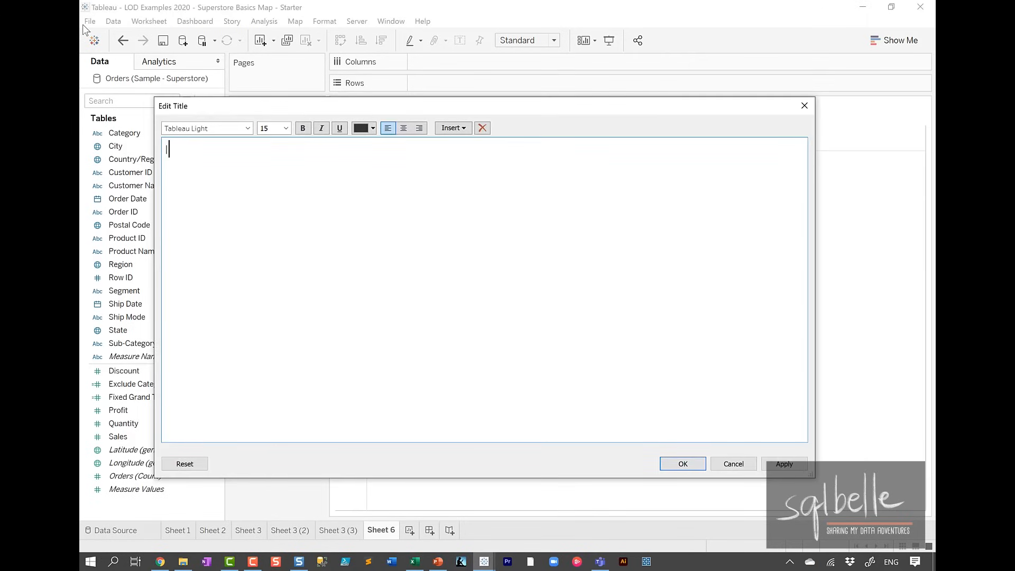
{"action": "type", "text": "INCLUDE Cheat Sheet"}
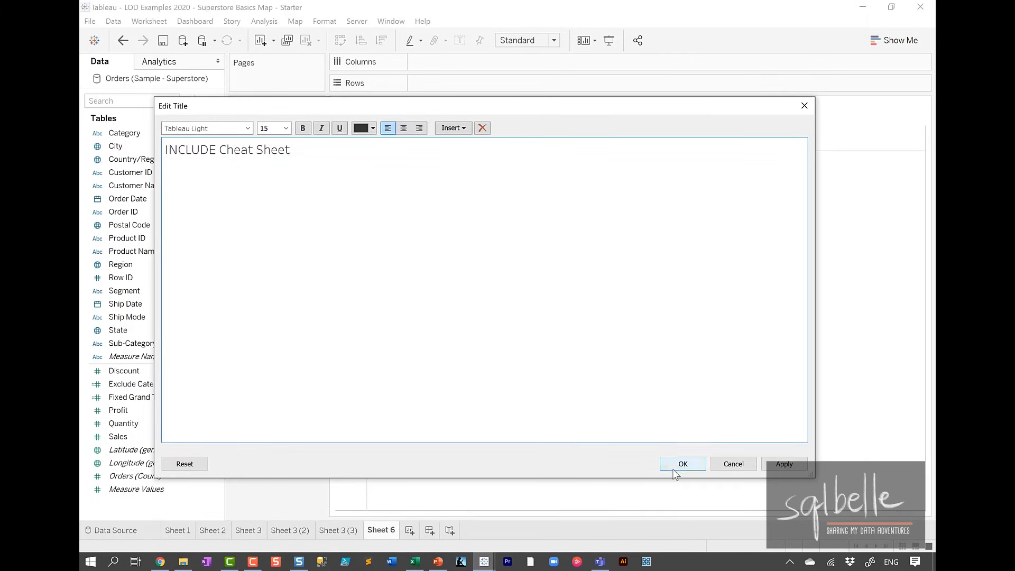
{"action": "left_click", "coordinate": [681, 466]}
Build a text table of Profit with Category and Region in Rows, including subtotals and a grand total.
{"action": "left_click_drag", "start_coordinate": [138, 133], "coordinate": [548, 84]}
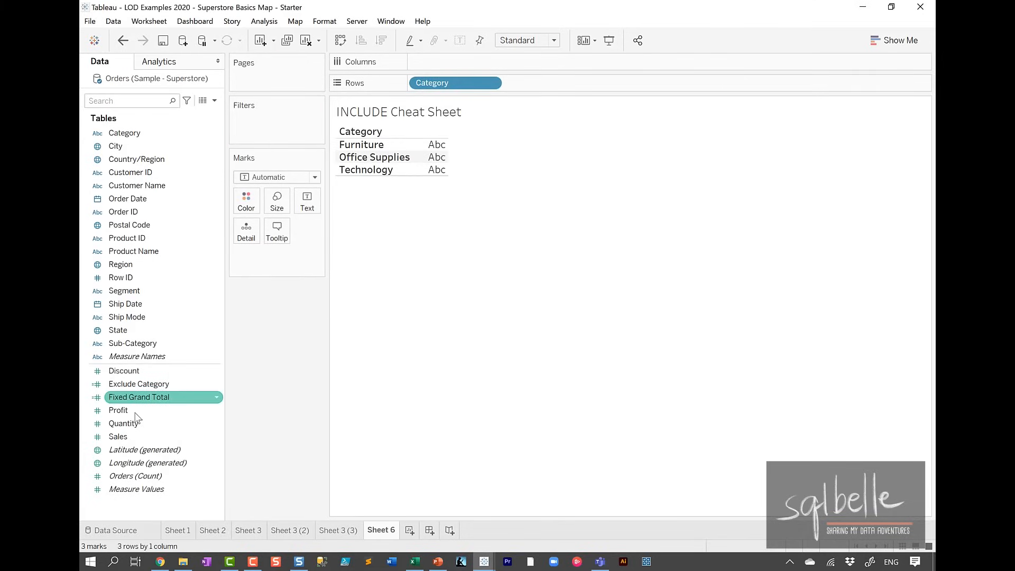
{"action": "double_click", "coordinate": [119, 410]}
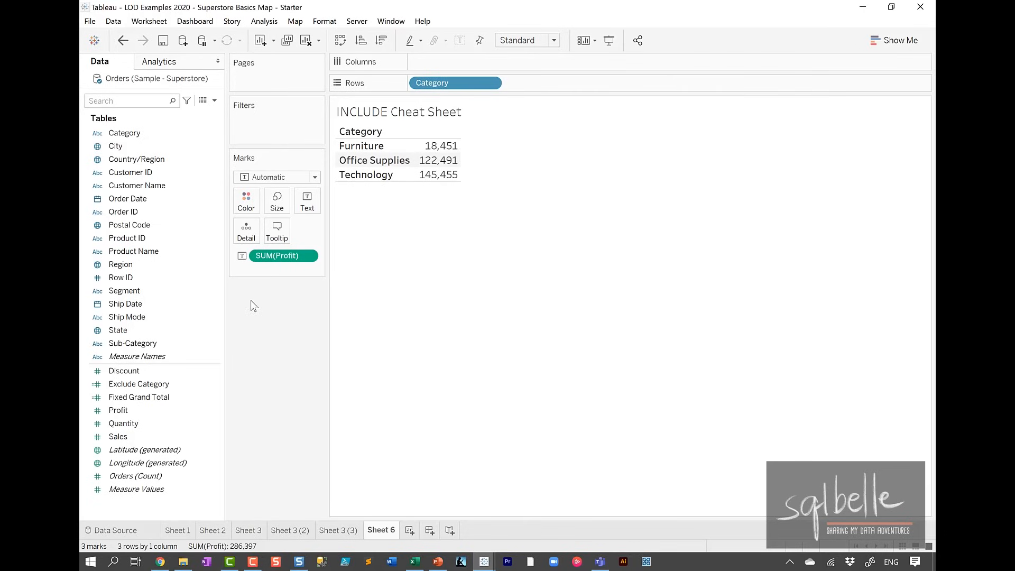
{"action": "left_click", "coordinate": [164, 268]}
{"action": "left_click_drag", "start_coordinate": [164, 267], "coordinate": [553, 84]}
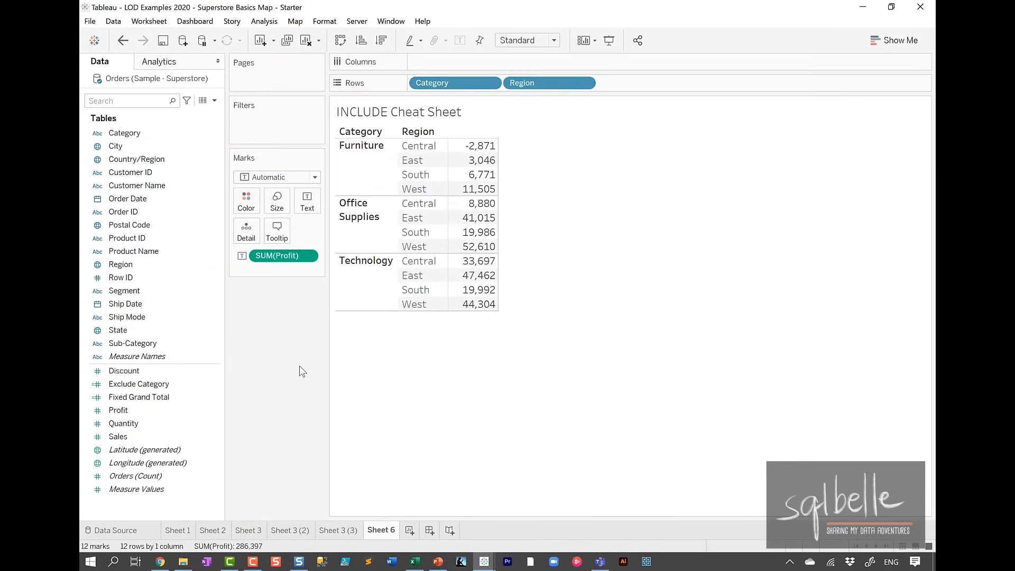
{"action": "left_click", "coordinate": [175, 63]}
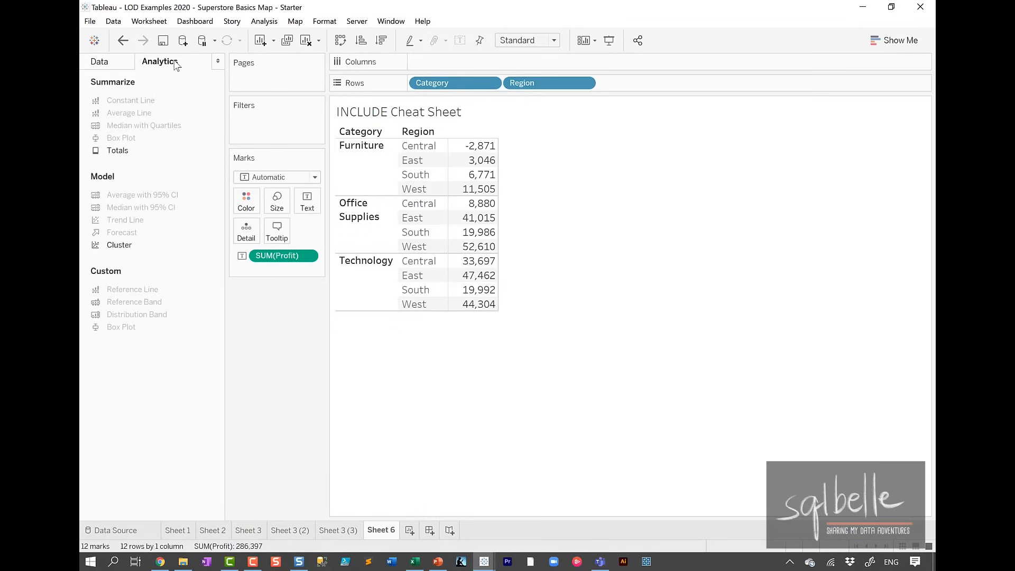
{"action": "double_click", "coordinate": [131, 153]}
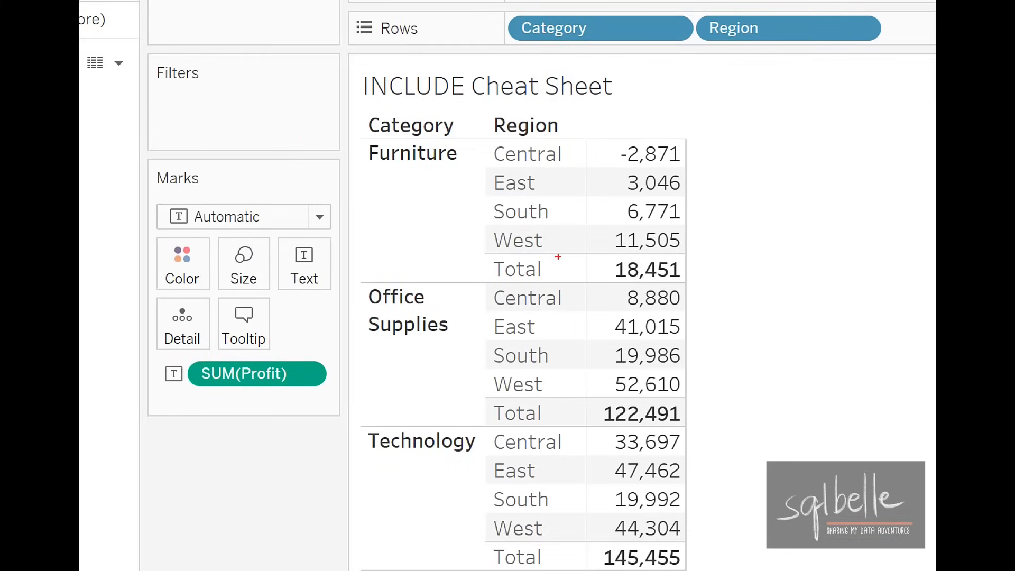
{"action": "mouse_move", "coordinate": [561, 257]}
{"action": "left_mouse_down"}
{"action": "mouse_move", "coordinate": [598, 271]}
{"action": "mouse_move", "coordinate": [540, 237]}
{"action": "left_mouse_up"}
{"action": "mouse_move", "coordinate": [278, 355]}
{"action": "left_mouse_down"}
{"action": "mouse_move", "coordinate": [294, 404]}
{"action": "mouse_move", "coordinate": [273, 339]}
{"action": "left_mouse_up"}
{"action": "mouse_move", "coordinate": [701, 154]}
{"action": "left_mouse_down"}
{"action": "mouse_move", "coordinate": [576, 204]}
{"action": "mouse_move", "coordinate": [704, 141]}
{"action": "left_mouse_up"}
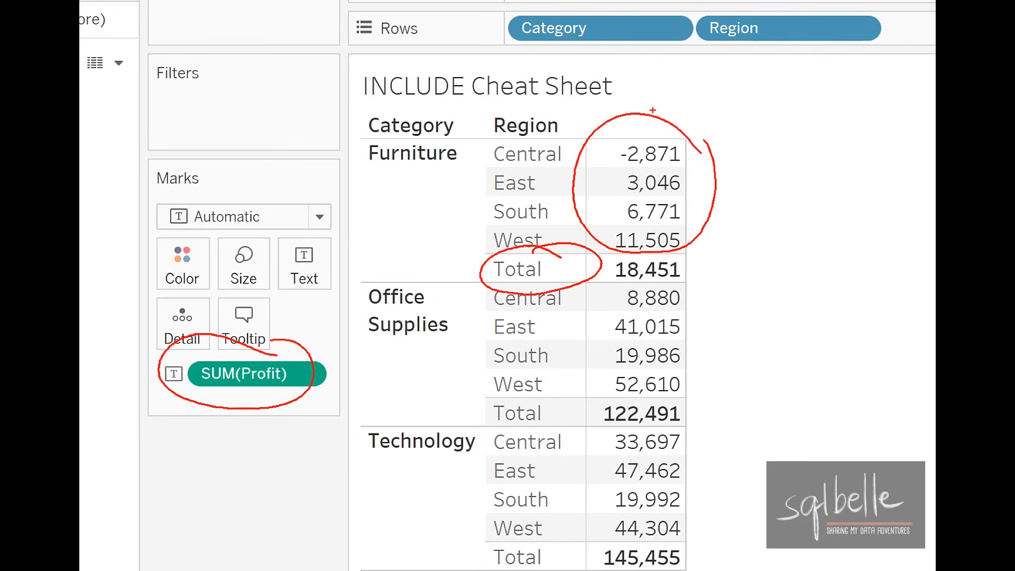
{"action": "mouse_move", "coordinate": [725, 149]}
{"action": "left_mouse_down"}
{"action": "mouse_move", "coordinate": [778, 233]}
{"action": "mouse_move", "coordinate": [747, 238]}
{"action": "left_mouse_up"}
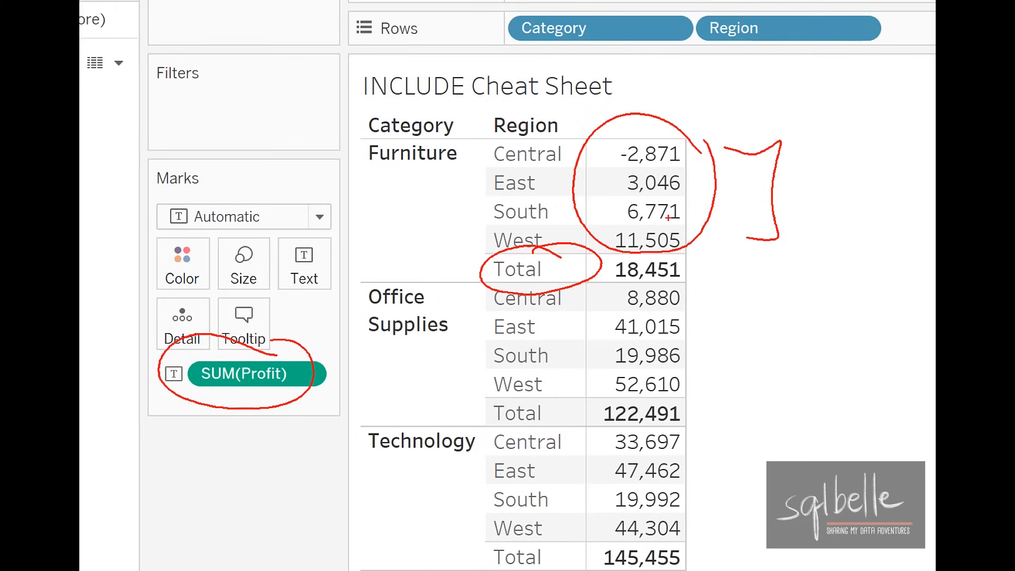
{"action": "key", "text": "Escape"}
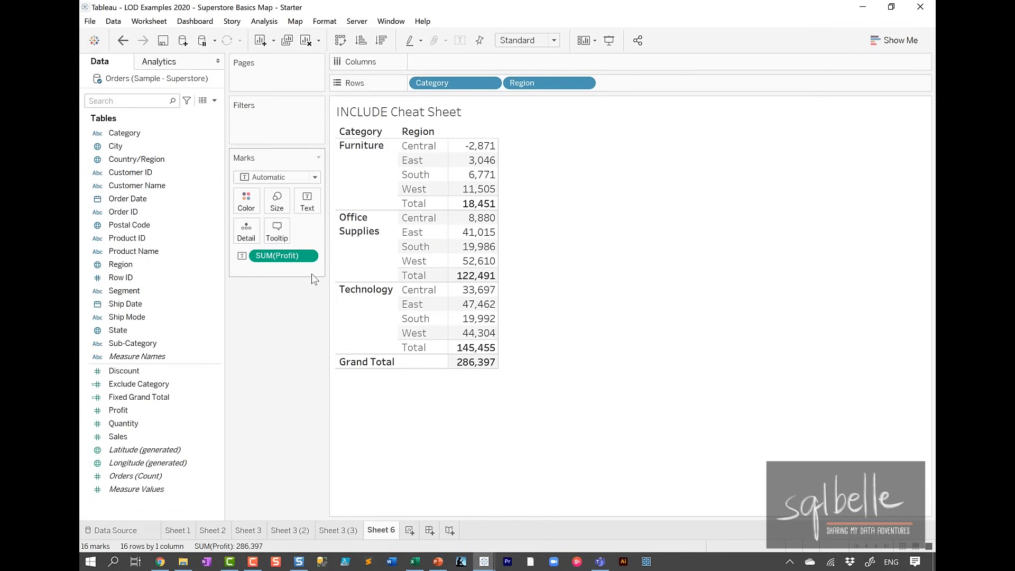
Set the totals of the SUM(Profit) measure to be computed using Average.
{"action": "left_click", "coordinate": [312, 256]}
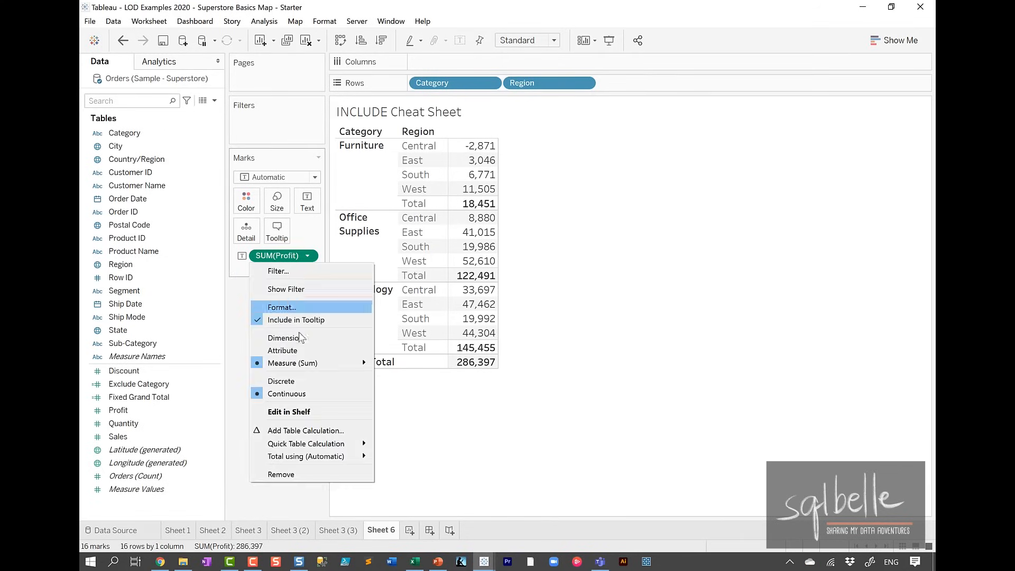
{"action": "mouse_move", "coordinate": [325, 459]}
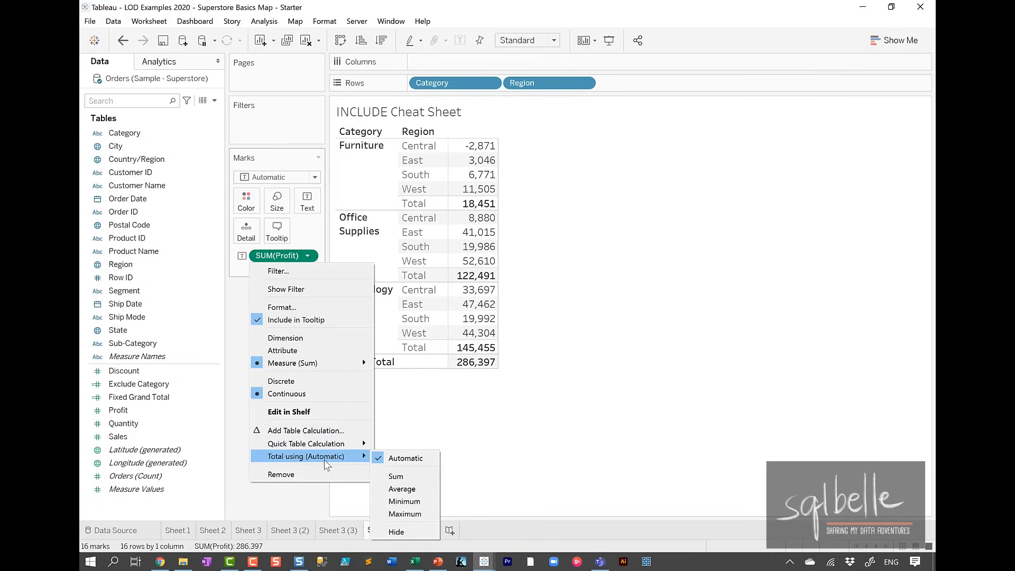
{"action": "left_click", "coordinate": [420, 487]}
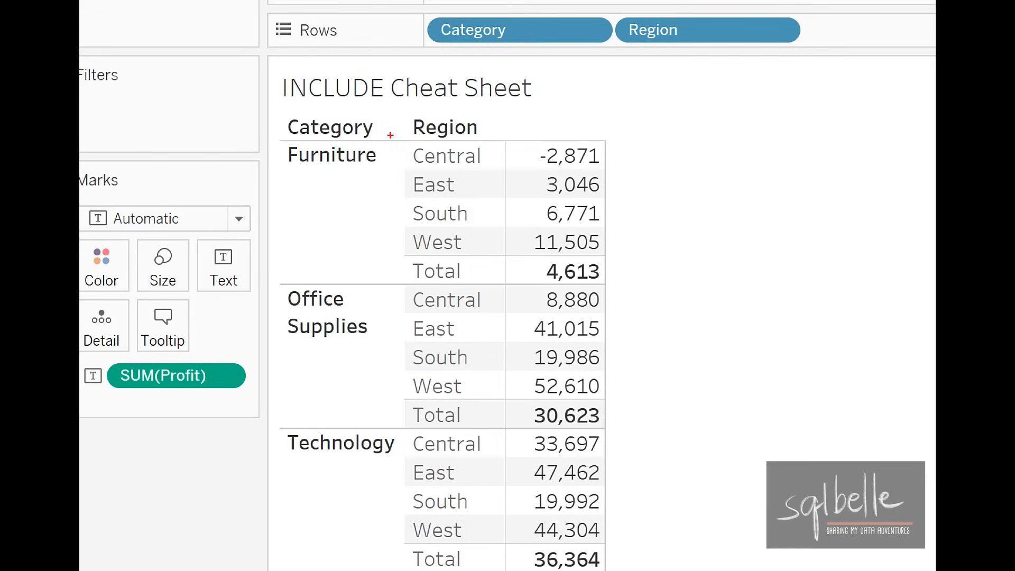
{"action": "mouse_move", "coordinate": [390, 135]}
{"action": "left_mouse_down"}
{"action": "mouse_move", "coordinate": [272, 165]}
{"action": "mouse_move", "coordinate": [370, 140]}
{"action": "left_mouse_up"}
{"action": "mouse_move", "coordinate": [608, 260]}
{"action": "left_mouse_down"}
{"action": "mouse_move", "coordinate": [584, 248]}
{"action": "mouse_move", "coordinate": [606, 291]}
{"action": "mouse_move", "coordinate": [629, 268]}
{"action": "left_mouse_up"}
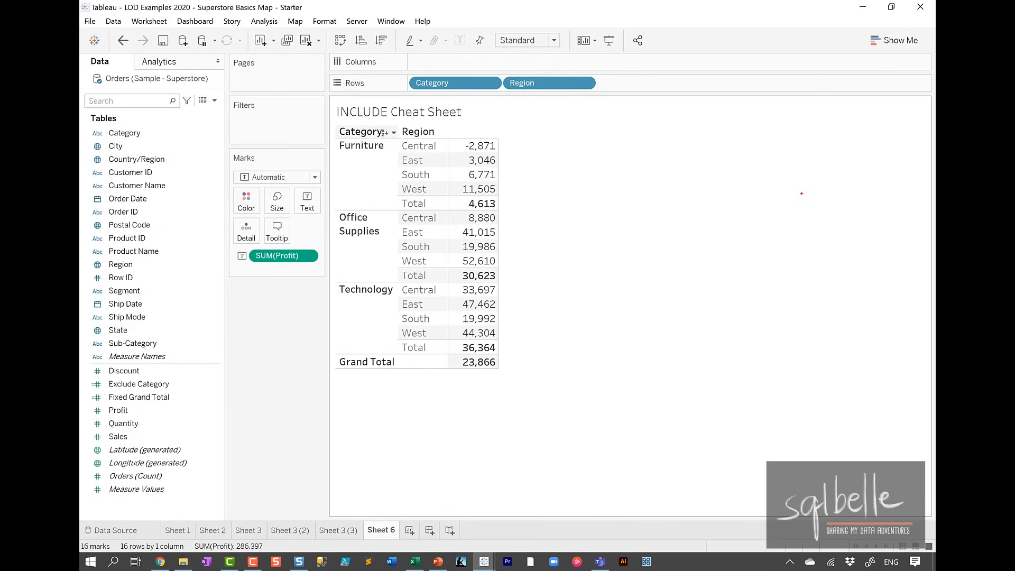
{"action": "mouse_move", "coordinate": [466, 57]}
{"action": "left_mouse_down"}
{"action": "mouse_move", "coordinate": [399, 63]}
{"action": "mouse_move", "coordinate": [433, 106]}
{"action": "mouse_move", "coordinate": [462, 63]}
{"action": "left_mouse_up"}
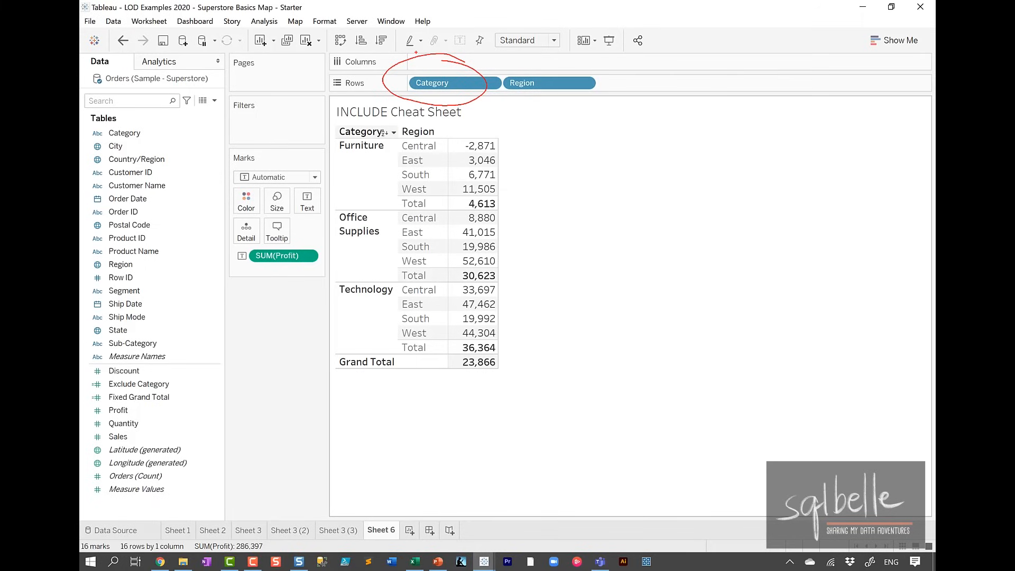
{"action": "mouse_move", "coordinate": [598, 78]}
{"action": "left_mouse_down"}
{"action": "mouse_move", "coordinate": [542, 57]}
{"action": "mouse_move", "coordinate": [507, 115]}
{"action": "left_mouse_up"}
{"action": "left_click_drag", "start_coordinate": [507, 115], "coordinate": [592, 88]}
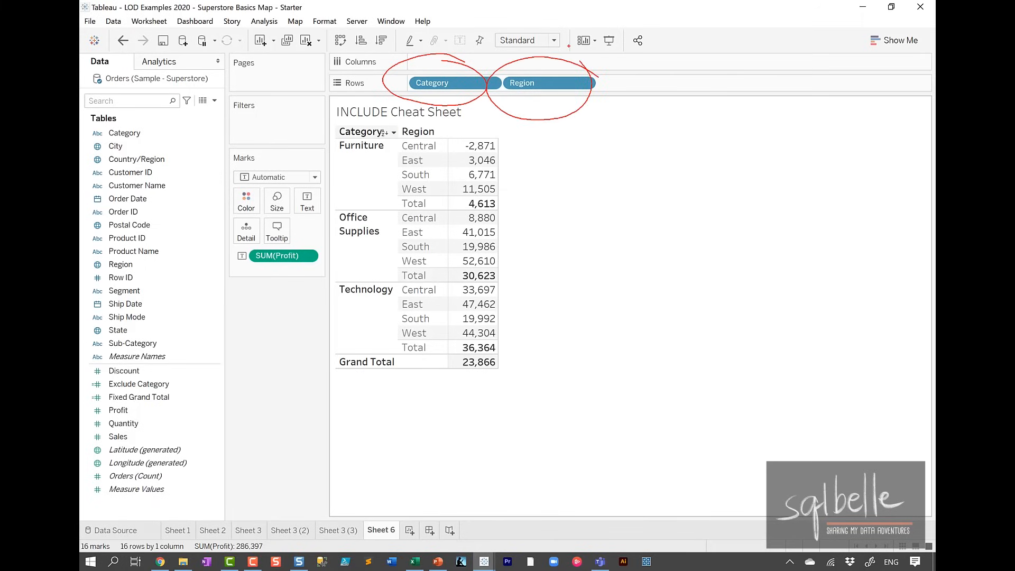
{"action": "key", "text": "Escape"}
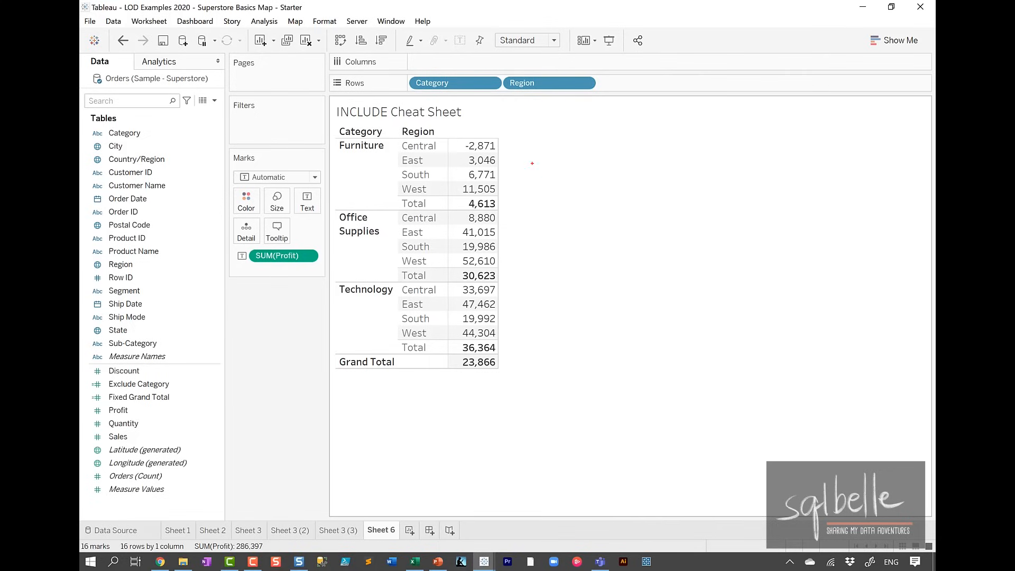
{"action": "mouse_move", "coordinate": [542, 133]}
{"action": "left_mouse_down"}
{"action": "mouse_move", "coordinate": [522, 154]}
{"action": "mouse_move", "coordinate": [536, 235]}
{"action": "left_mouse_up"}
{"action": "left_click_drag", "start_coordinate": [557, 158], "coordinate": [551, 211]}
{"action": "mouse_move", "coordinate": [569, 202]}
{"action": "left_mouse_down"}
{"action": "mouse_move", "coordinate": [569, 159]}
{"action": "mouse_move", "coordinate": [589, 155]}
{"action": "mouse_move", "coordinate": [623, 192]}
{"action": "left_mouse_up"}
{"action": "mouse_move", "coordinate": [630, 153]}
{"action": "left_mouse_down"}
{"action": "mouse_move", "coordinate": [651, 183]}
{"action": "mouse_move", "coordinate": [671, 147]}
{"action": "left_mouse_up"}
{"action": "mouse_move", "coordinate": [678, 150]}
{"action": "left_mouse_down"}
{"action": "mouse_move", "coordinate": [679, 185]}
{"action": "mouse_move", "coordinate": [712, 179]}
{"action": "left_mouse_up"}
{"action": "left_click_drag", "start_coordinate": [702, 160], "coordinate": [714, 137]}
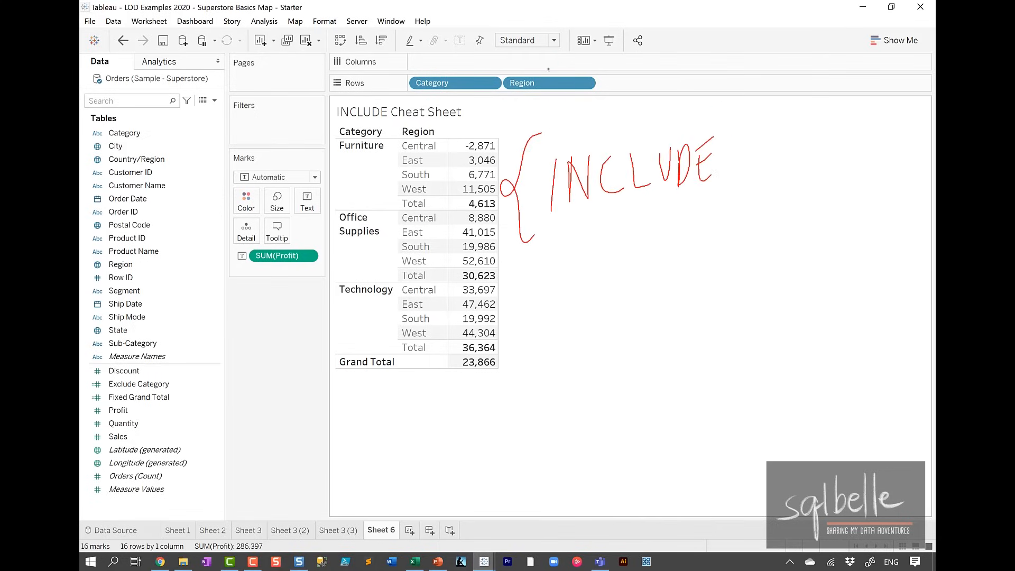
{"action": "left_click_drag", "start_coordinate": [548, 68], "coordinate": [780, 105]}
{"action": "left_click_drag", "start_coordinate": [745, 126], "coordinate": [764, 140]}
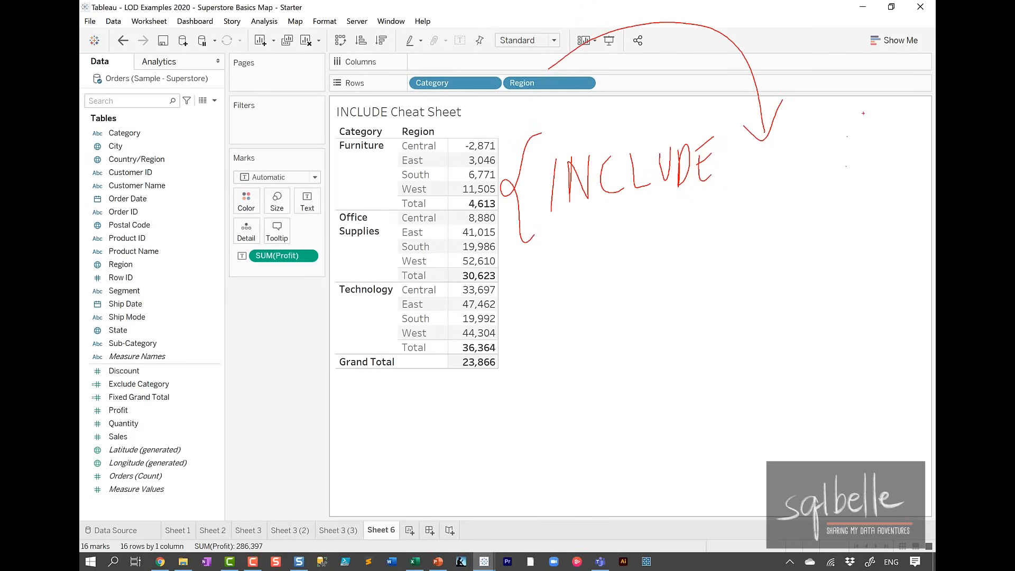
{"action": "mouse_move", "coordinate": [317, 244]}
{"action": "left_mouse_down"}
{"action": "mouse_move", "coordinate": [322, 285]}
{"action": "mouse_move", "coordinate": [659, 269]}
{"action": "mouse_move", "coordinate": [664, 288]}
{"action": "left_mouse_up"}
{"action": "mouse_move", "coordinate": [778, 197]}
{"action": "left_mouse_down"}
{"action": "mouse_move", "coordinate": [812, 198]}
{"action": "mouse_move", "coordinate": [830, 293]}
{"action": "mouse_move", "coordinate": [813, 302]}
{"action": "left_mouse_up"}
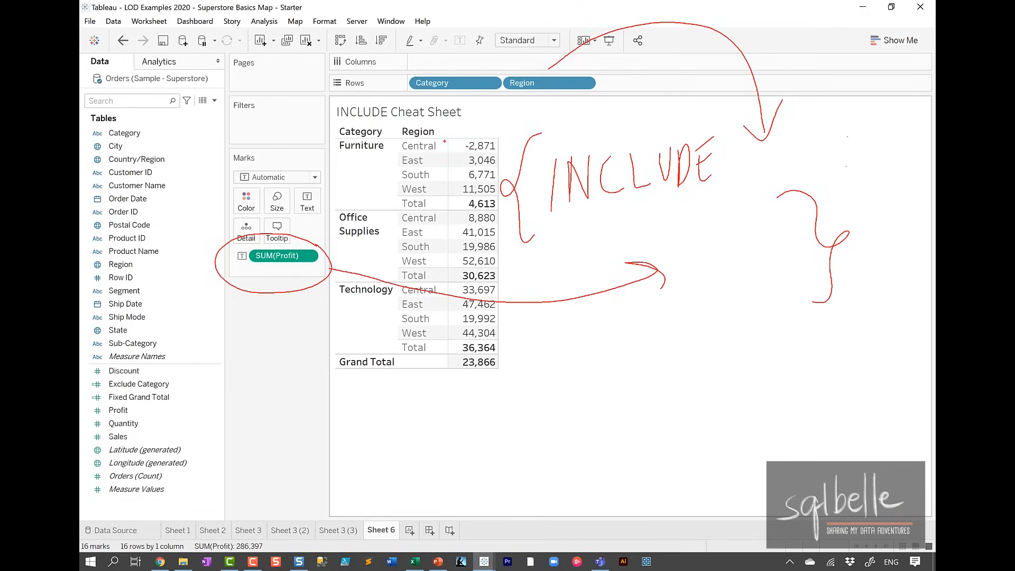
{"action": "mouse_move", "coordinate": [445, 141]}
{"action": "left_mouse_down"}
{"action": "mouse_move", "coordinate": [464, 142]}
{"action": "mouse_move", "coordinate": [459, 149]}
{"action": "left_mouse_up"}
{"action": "mouse_move", "coordinate": [448, 156]}
{"action": "left_mouse_down"}
{"action": "mouse_move", "coordinate": [467, 157]}
{"action": "mouse_move", "coordinate": [463, 175]}
{"action": "left_mouse_up"}
{"action": "mouse_move", "coordinate": [455, 171]}
{"action": "left_mouse_down"}
{"action": "mouse_move", "coordinate": [461, 180]}
{"action": "mouse_move", "coordinate": [447, 206]}
{"action": "mouse_move", "coordinate": [509, 197]}
{"action": "left_mouse_up"}
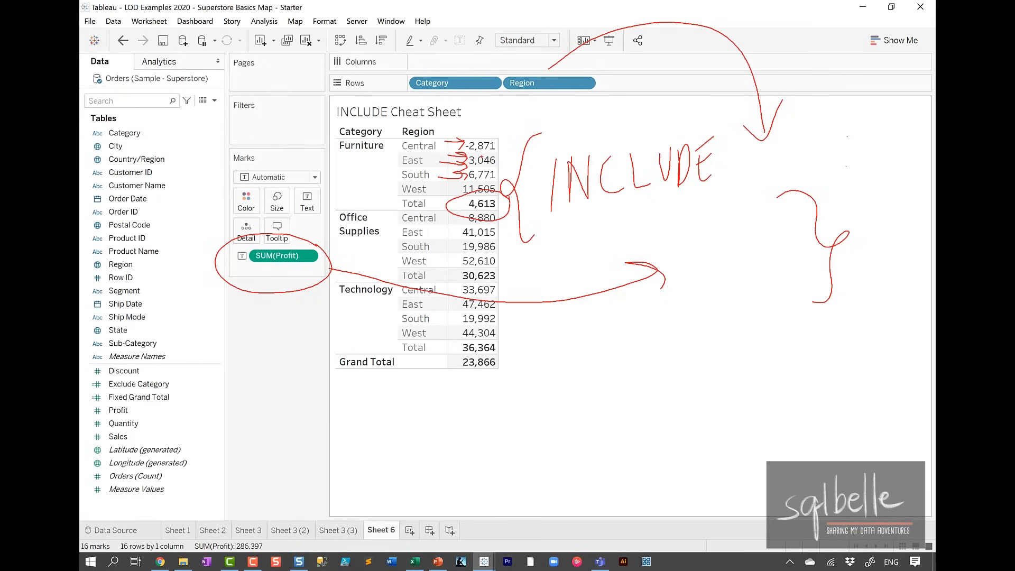
{"action": "mouse_move", "coordinate": [757, 150]}
{"action": "left_mouse_down"}
{"action": "mouse_move", "coordinate": [741, 139]}
{"action": "mouse_move", "coordinate": [582, 269]}
{"action": "mouse_move", "coordinate": [777, 153]}
{"action": "mouse_move", "coordinate": [750, 145]}
{"action": "left_mouse_up"}
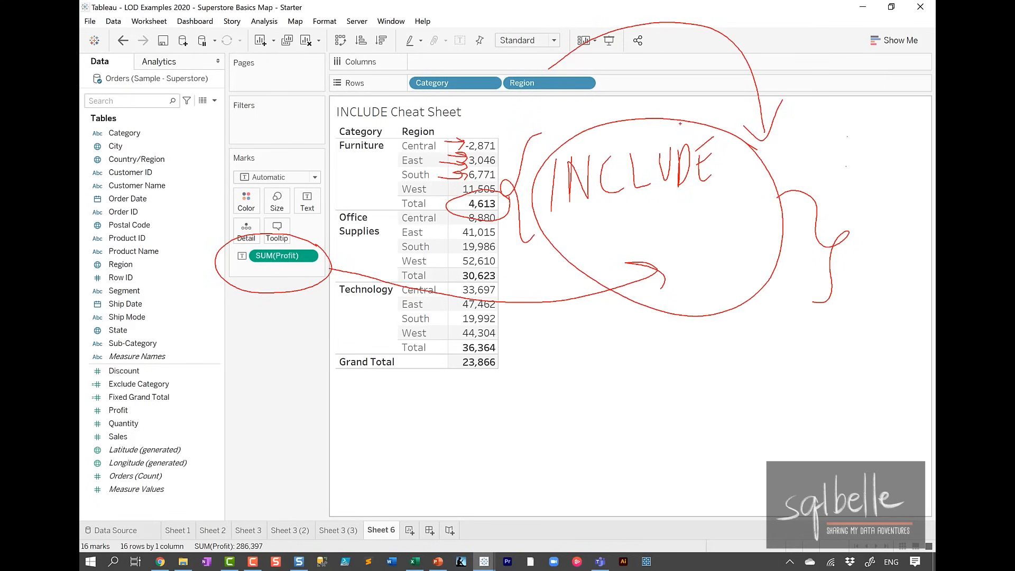
{"action": "mouse_move", "coordinate": [527, 101]}
{"action": "left_mouse_down"}
{"action": "mouse_move", "coordinate": [522, 127]}
{"action": "mouse_move", "coordinate": [540, 126]}
{"action": "mouse_move", "coordinate": [544, 104]}
{"action": "left_mouse_up"}
{"action": "left_click_drag", "start_coordinate": [554, 79], "coordinate": [578, 101]}
{"action": "left_click_drag", "start_coordinate": [579, 101], "coordinate": [591, 120]}
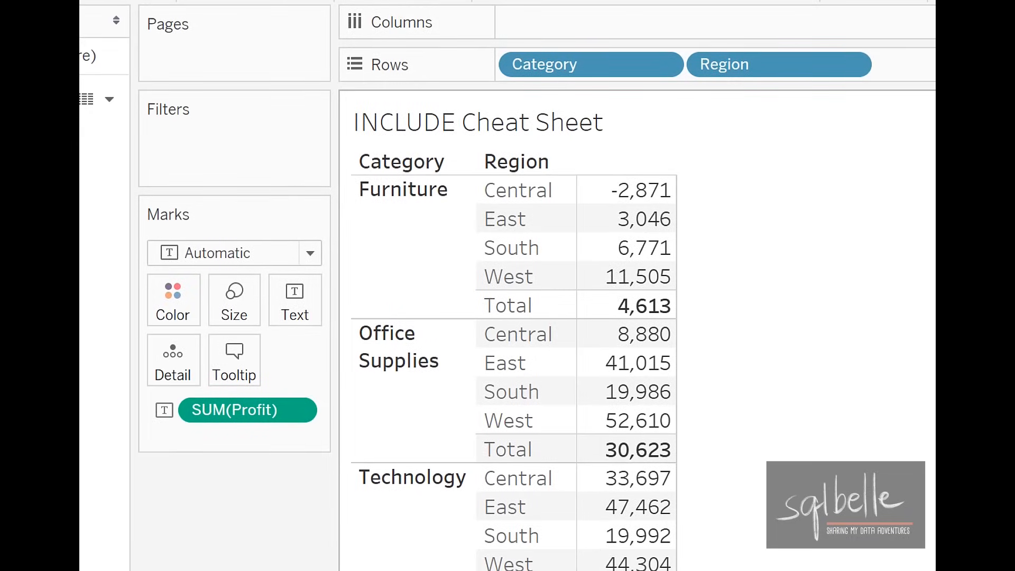
{"action": "left_click", "coordinate": [319, 101]}
{"action": "mouse_move", "coordinate": [656, 170]}
{"action": "left_mouse_down"}
{"action": "mouse_move", "coordinate": [598, 184]}
{"action": "mouse_move", "coordinate": [642, 172]}
{"action": "left_mouse_up"}
{"action": "mouse_move", "coordinate": [653, 208]}
{"action": "left_mouse_down"}
{"action": "mouse_move", "coordinate": [674, 218]}
{"action": "mouse_move", "coordinate": [648, 206]}
{"action": "left_mouse_up"}
{"action": "mouse_move", "coordinate": [656, 236]}
{"action": "left_mouse_down"}
{"action": "mouse_move", "coordinate": [586, 243]}
{"action": "mouse_move", "coordinate": [678, 241]}
{"action": "mouse_move", "coordinate": [683, 273]}
{"action": "left_mouse_up"}
{"action": "mouse_move", "coordinate": [691, 184]}
{"action": "left_mouse_down"}
{"action": "mouse_move", "coordinate": [712, 201]}
{"action": "mouse_move", "coordinate": [698, 274]}
{"action": "left_mouse_up"}
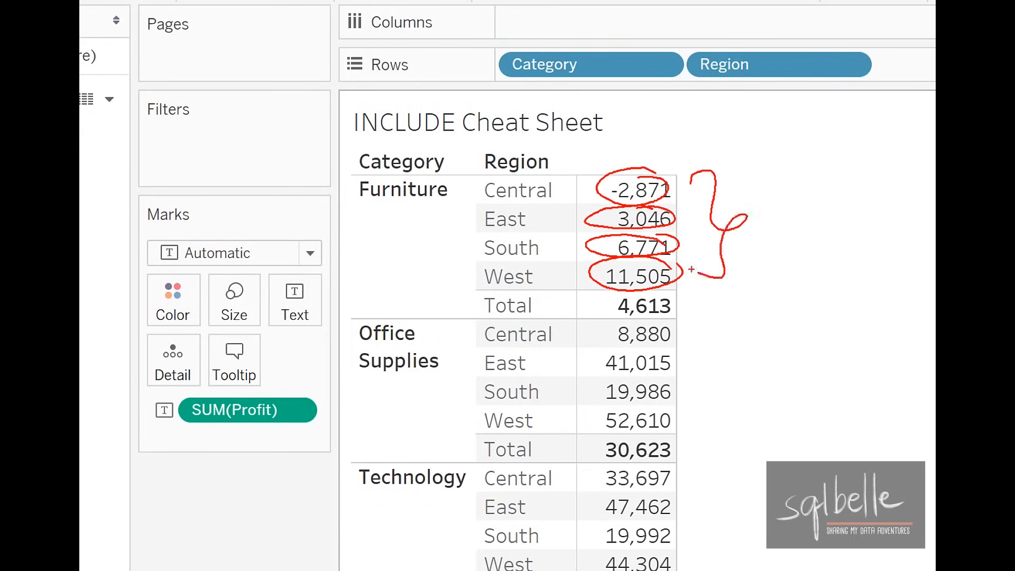
{"action": "mouse_move", "coordinate": [760, 217]}
{"action": "left_mouse_down"}
{"action": "mouse_move", "coordinate": [787, 217]}
{"action": "mouse_move", "coordinate": [812, 309]}
{"action": "mouse_move", "coordinate": [683, 312]}
{"action": "mouse_move", "coordinate": [694, 320]}
{"action": "left_mouse_up"}
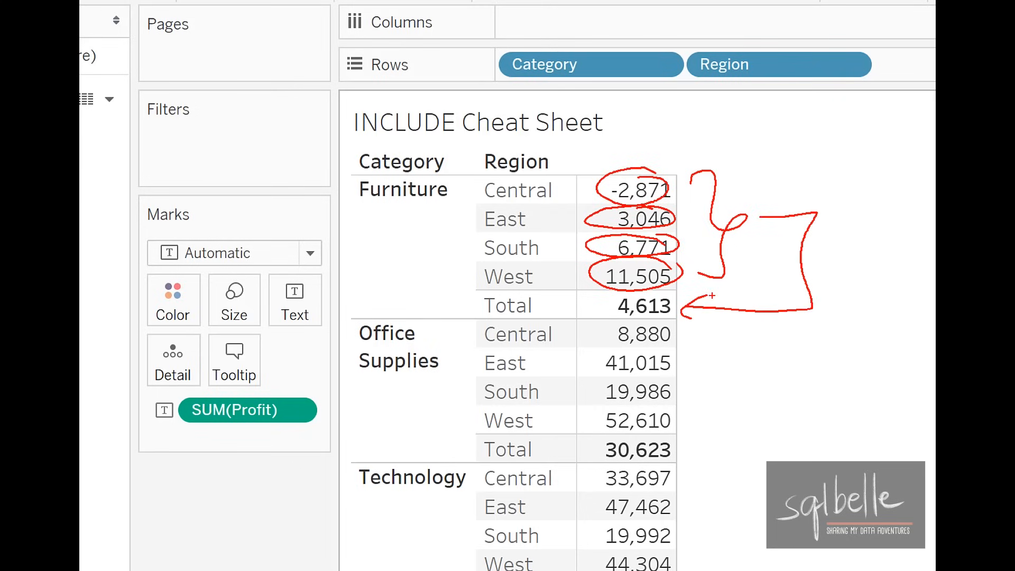
{"action": "key", "text": "Escape"}
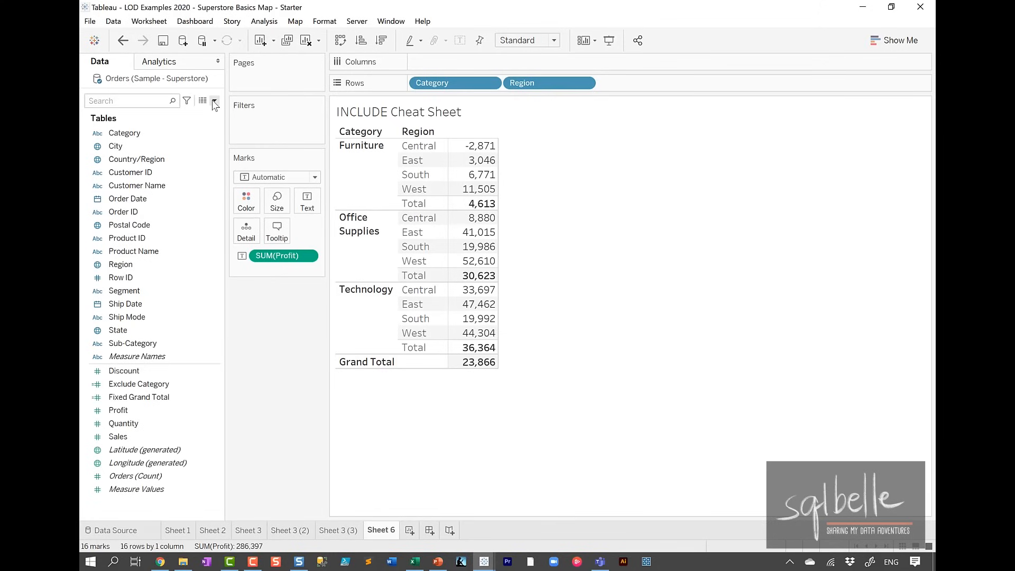
Start a new calculated field and name it Avg Regional Profit.
{"action": "left_click", "coordinate": [214, 101]}
{"action": "left_click", "coordinate": [195, 109]}
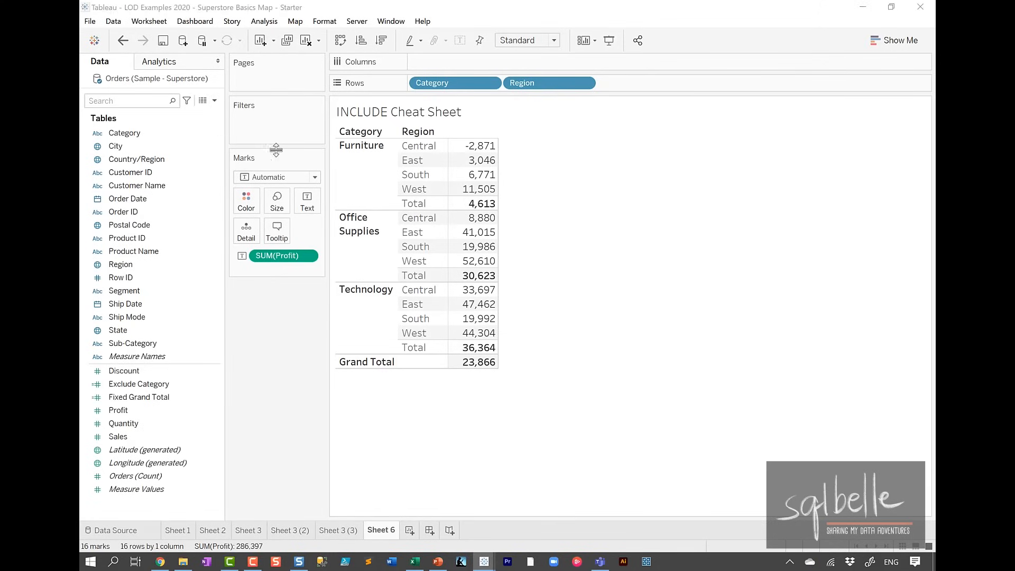
{"action": "type", "text": "A"}
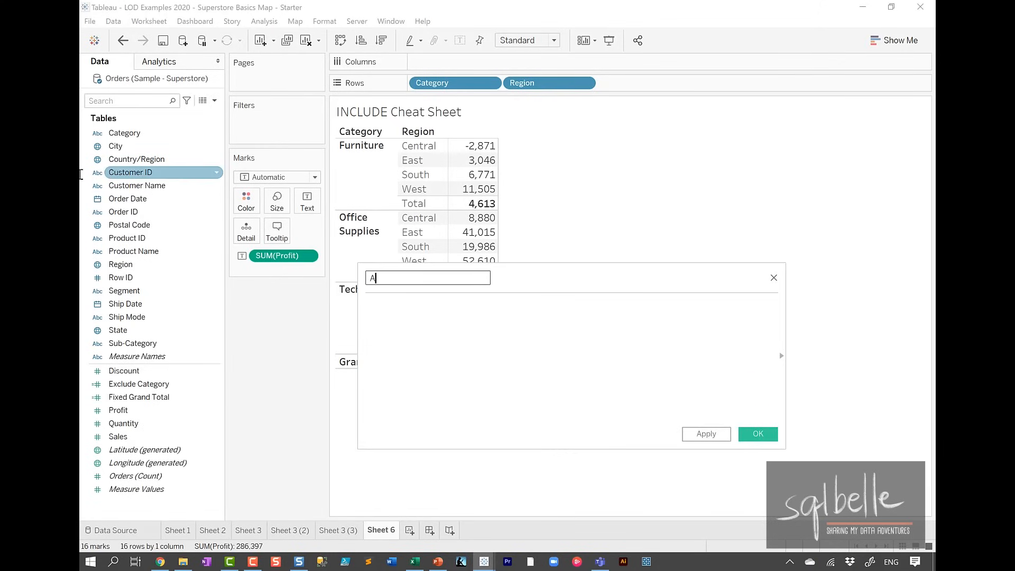
{"action": "type", "text": "vg Regional Profit"}
{"action": "left_click", "coordinate": [594, 402]}
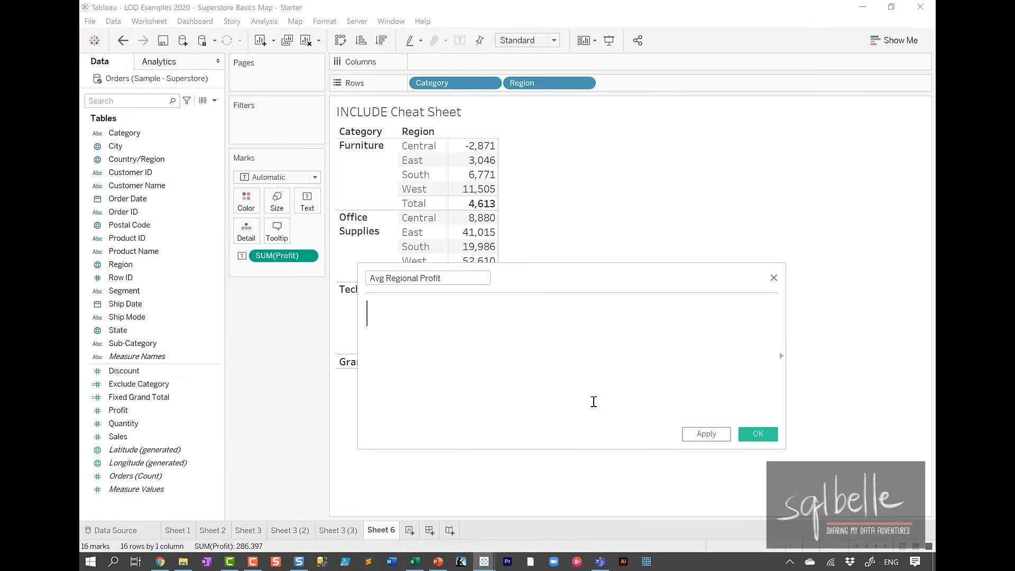
Enter the formula {INCLUDE [Region]: SUM([Profit])} for the Avg Regional Profit calculation.
{"action": "type", "text": "{INCLUDE"}
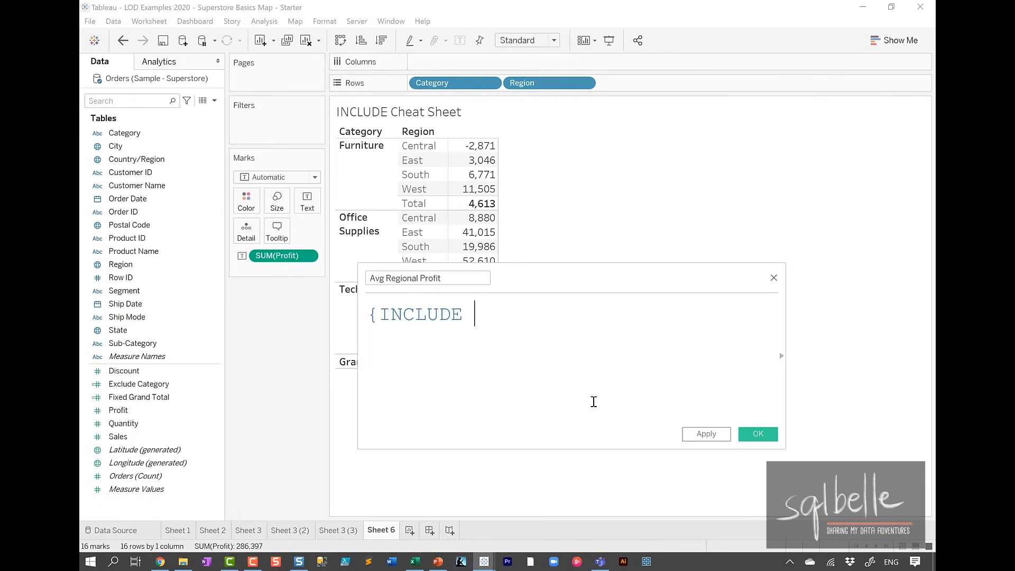
{"action": "left_click_drag", "start_coordinate": [532, 87], "coordinate": [540, 328]}
{"action": "type", "text": ": "}
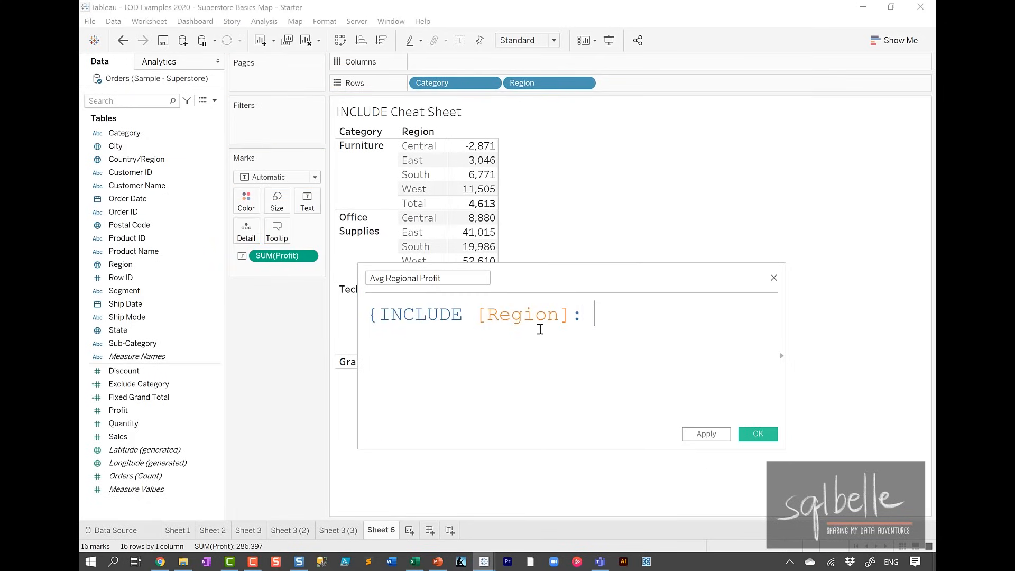
{"action": "type", "text": "SU"}
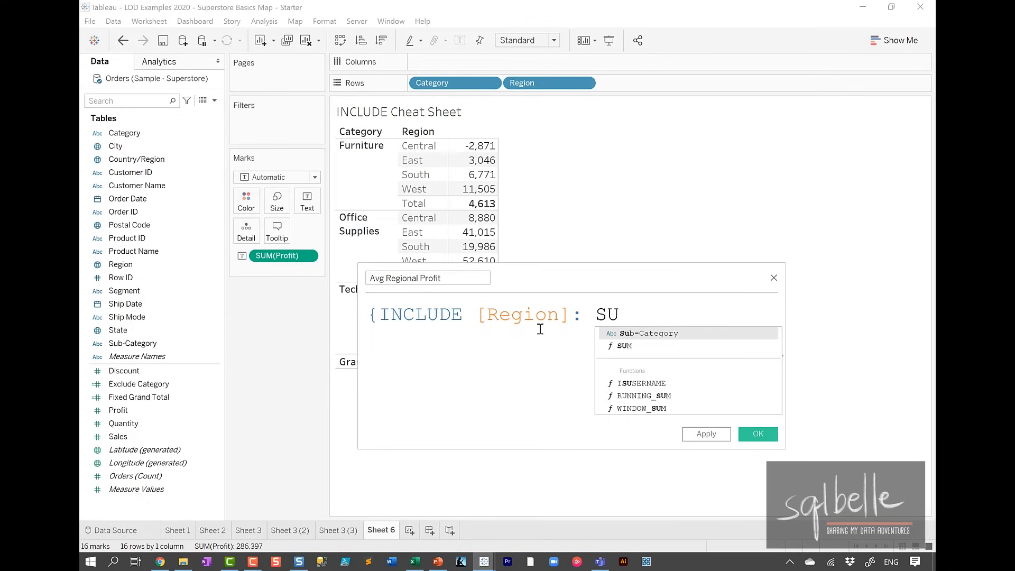
{"action": "key", "text": "BackSpace"}
{"action": "key", "text": "BackSpace"}
{"action": "left_click_drag", "start_coordinate": [280, 255], "coordinate": [643, 325]}
{"action": "type", "text": "}"}
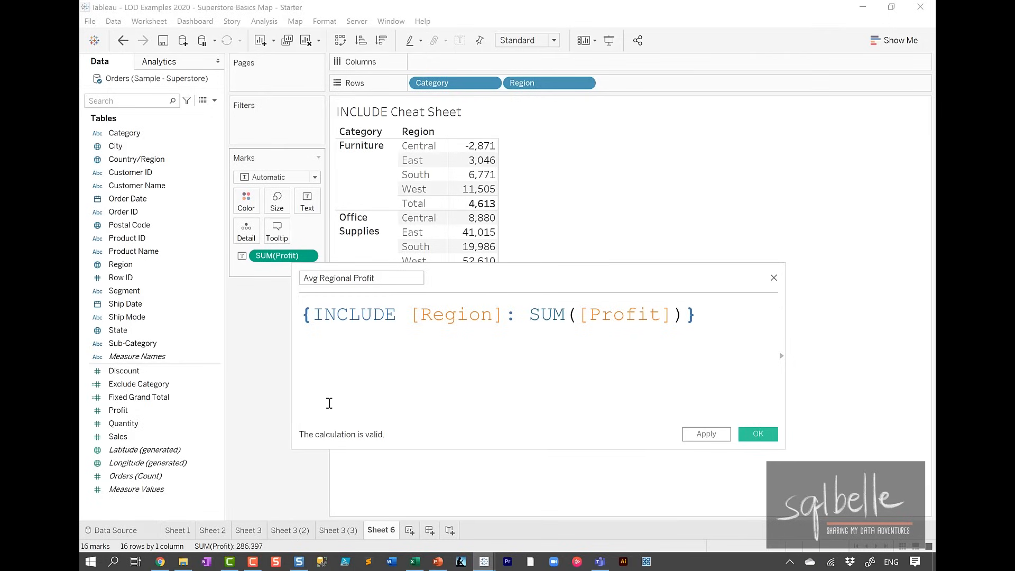
Wrap the whole INCLUDE expression in AVG( ) and save the Avg Regional Profit calculation.
{"action": "left_click", "coordinate": [306, 316]}
{"action": "type", "text": "AVG("}
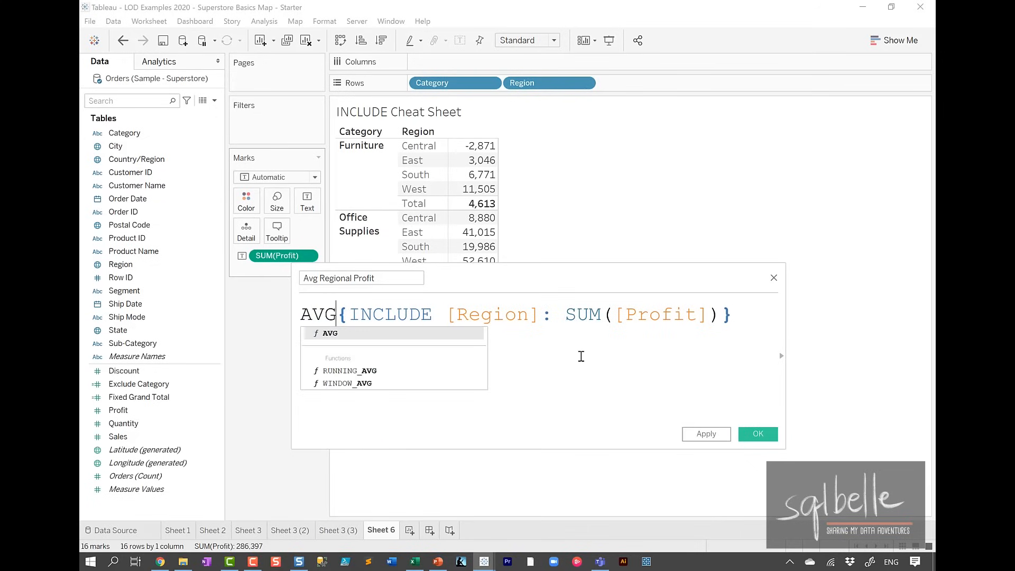
{"action": "left_click", "coordinate": [749, 311]}
{"action": "type", "text": ")"}
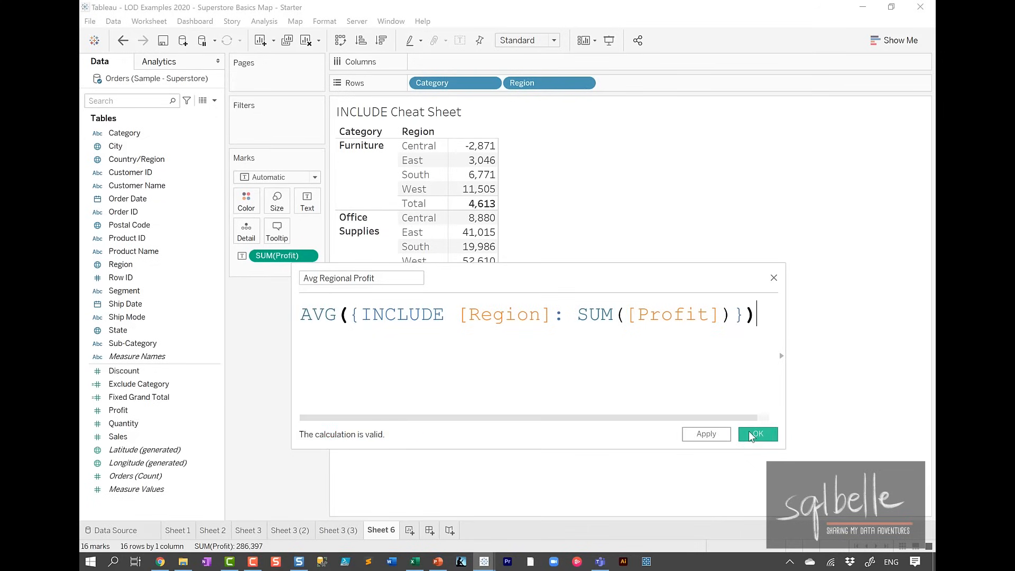
{"action": "left_click", "coordinate": [754, 436]}
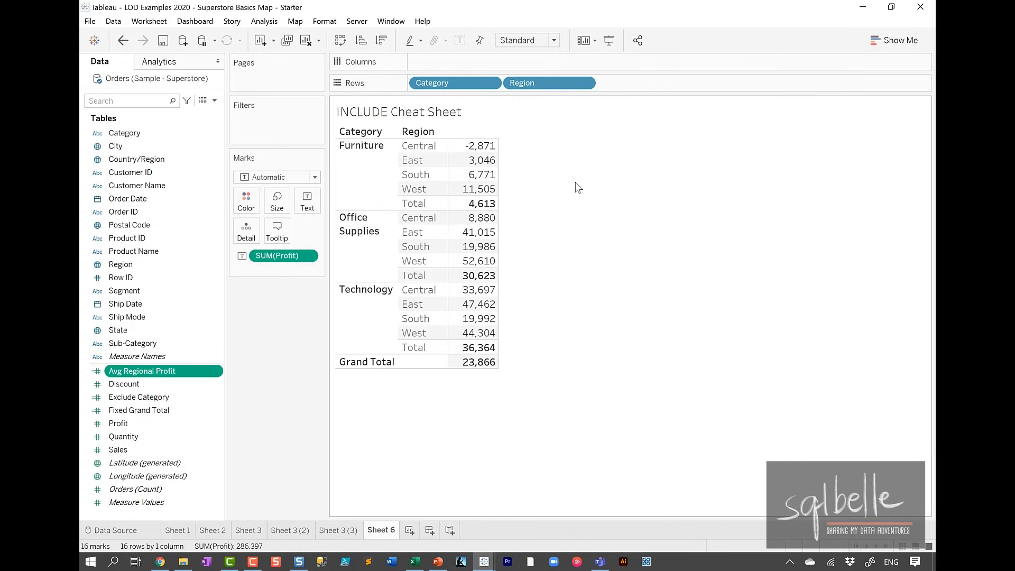
On the Sheet 3 (3) worksheet, add Avg Regional Profit to the table of Sales by Category.
{"action": "mouse_move", "coordinate": [487, 210]}
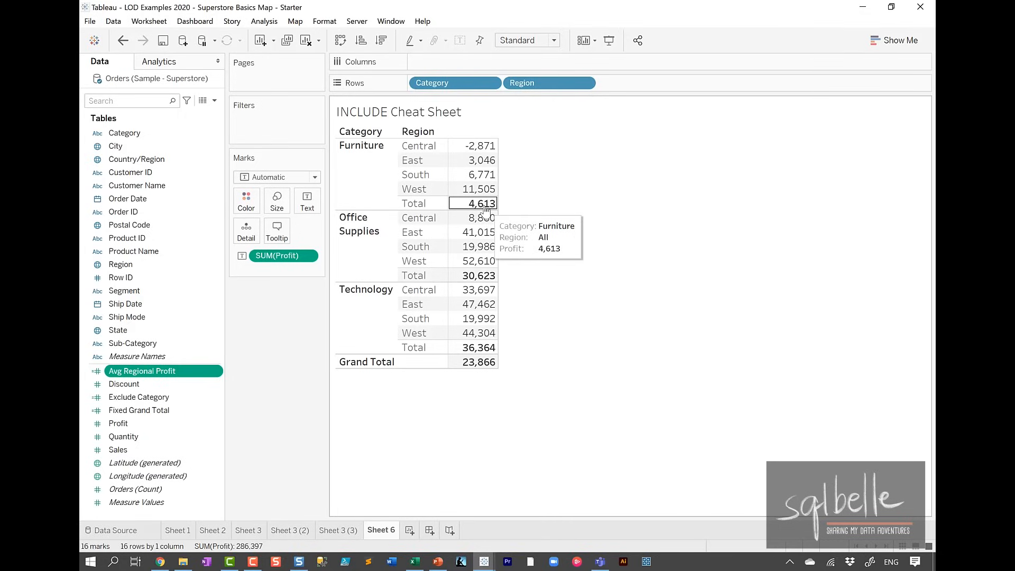
{"action": "left_click", "coordinate": [336, 531]}
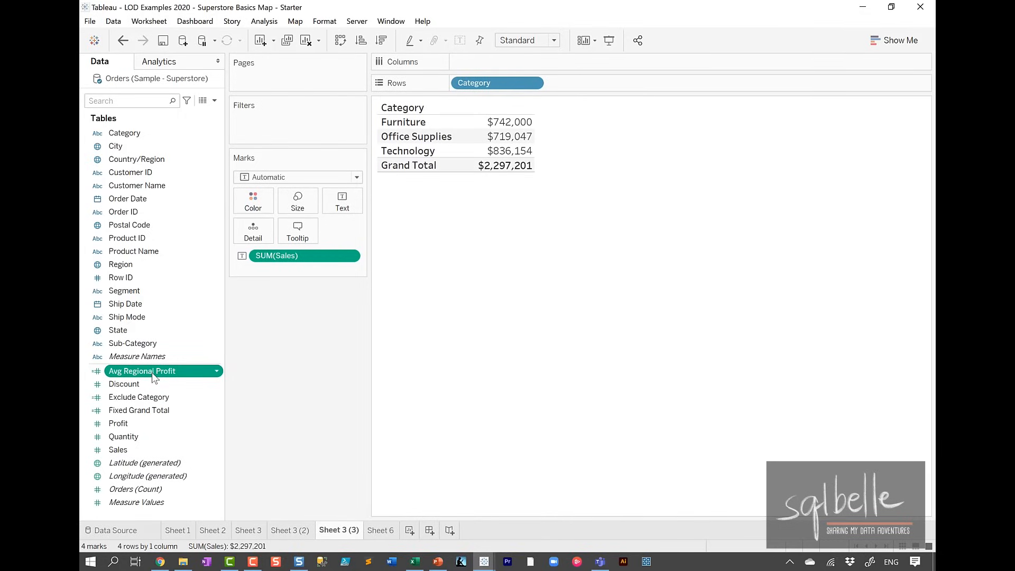
{"action": "double_click", "coordinate": [152, 373]}
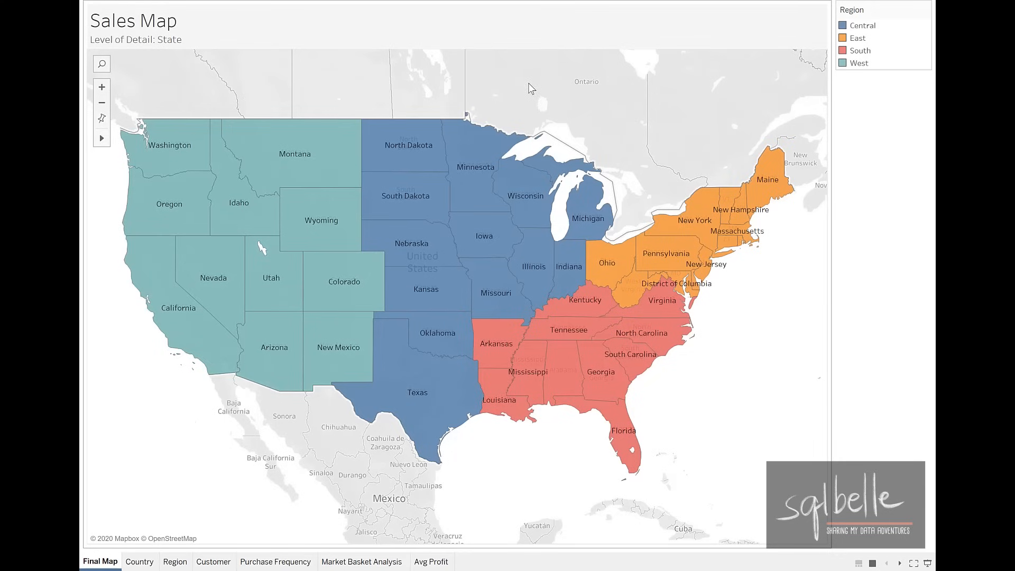
On the Putting it all together worksheet, build a filled State map coloured by Region and labelled with State.
{"action": "mouse_move", "coordinate": [469, 150]}
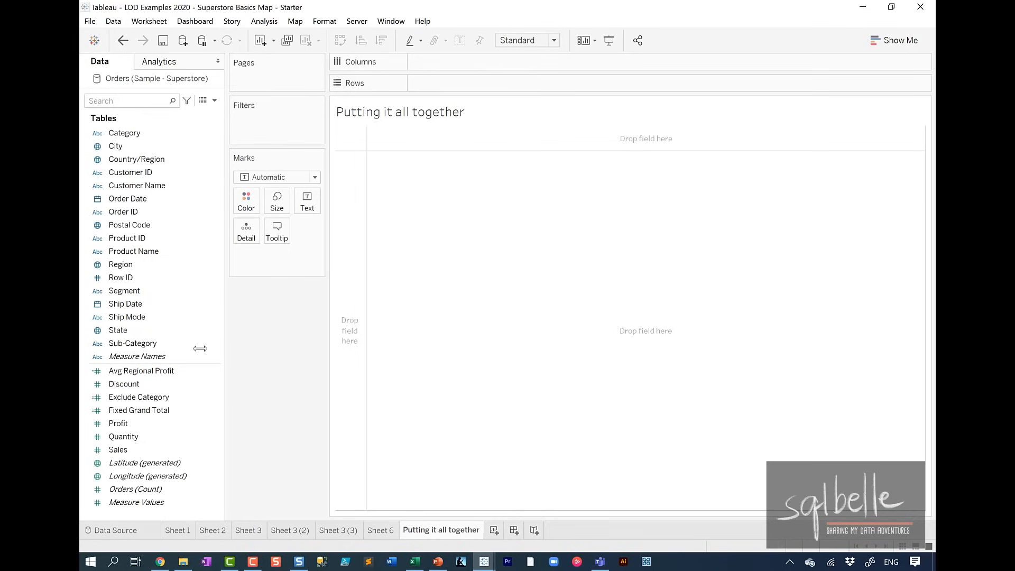
{"action": "double_click", "coordinate": [145, 329]}
{"action": "mouse_move", "coordinate": [137, 265]}
{"action": "left_mouse_down"}
{"action": "mouse_move", "coordinate": [209, 238]}
{"action": "mouse_move", "coordinate": [231, 203]}
{"action": "mouse_move", "coordinate": [246, 202]}
{"action": "left_mouse_up"}
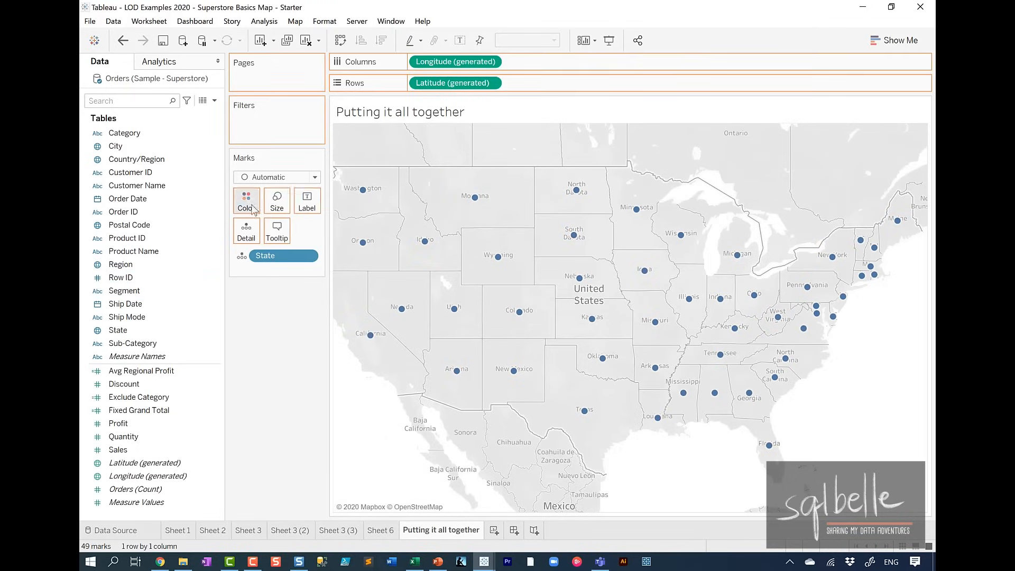
{"action": "left_click_drag", "start_coordinate": [275, 271], "coordinate": [319, 204]}
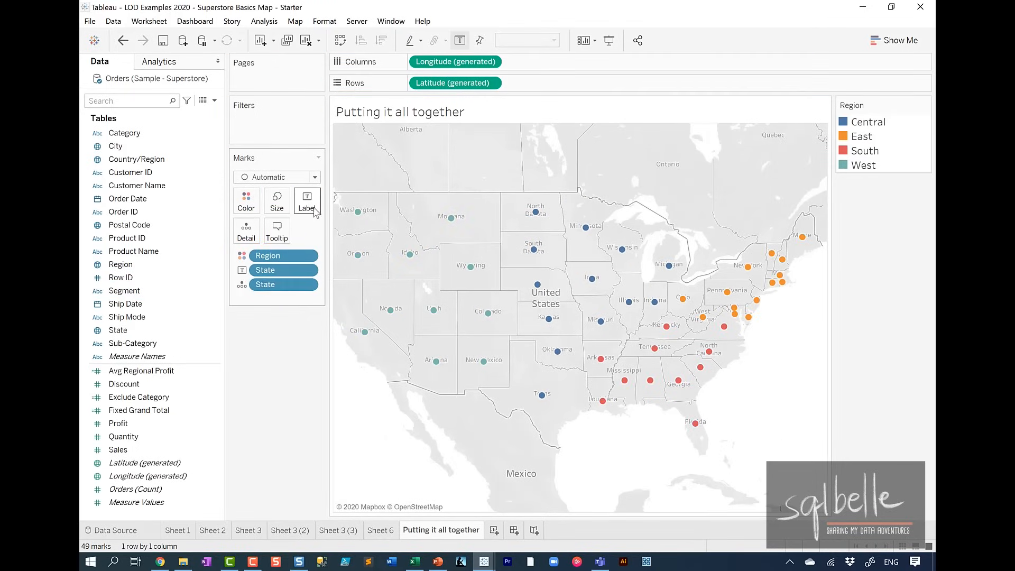
{"action": "left_click", "coordinate": [297, 178]}
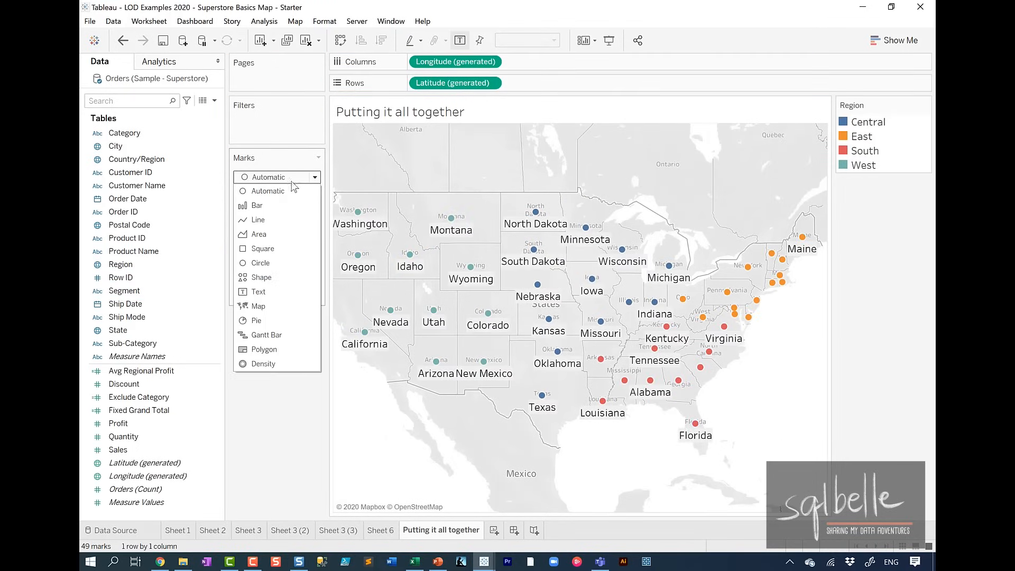
{"action": "left_click", "coordinate": [258, 307]}
Add Sales to the tooltip of the state map.
{"action": "left_click_drag", "start_coordinate": [118, 449], "coordinate": [294, 245]}
{"action": "mouse_move", "coordinate": [474, 220]}
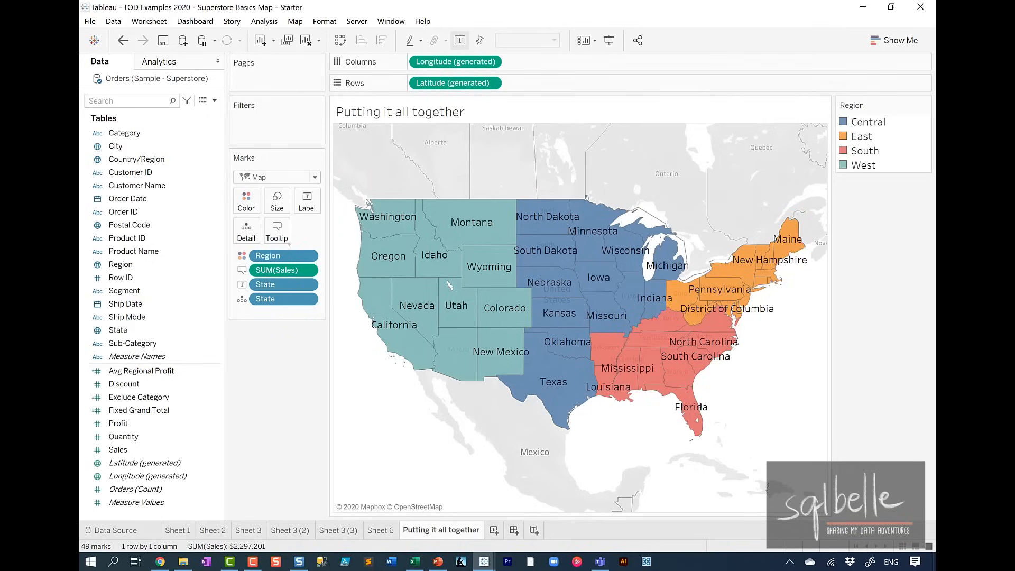
{"action": "mouse_move", "coordinate": [300, 237]}
{"action": "left_mouse_down"}
{"action": "mouse_move", "coordinate": [269, 266]}
{"action": "mouse_move", "coordinate": [292, 263]}
{"action": "mouse_move", "coordinate": [268, 298]}
{"action": "mouse_move", "coordinate": [299, 311]}
{"action": "left_mouse_up"}
{"action": "key", "text": "Escape"}
Create a calculated field Fixed Country Sales with the formula {SUM([Sales])} and add it to the map's tooltip.
{"action": "left_click", "coordinate": [214, 101]}
{"action": "left_click", "coordinate": [207, 116]}
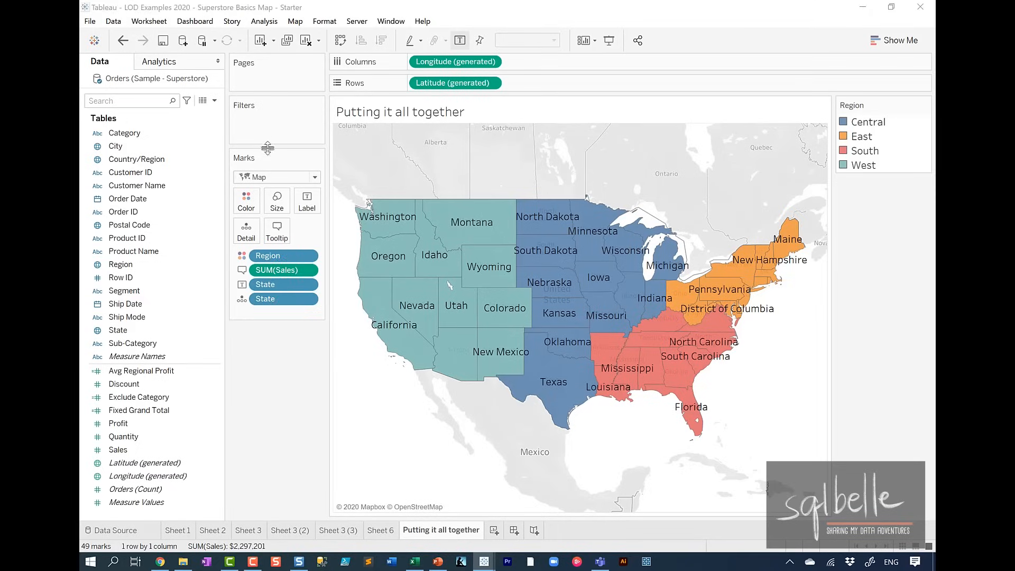
{"action": "type", "text": "Fix"}
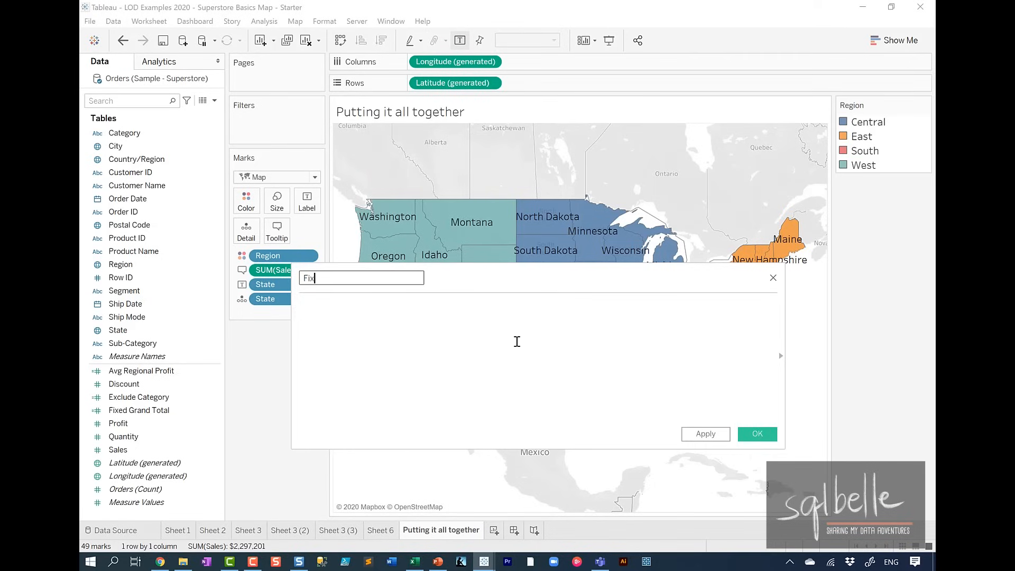
{"action": "type", "text": "ed Country Sales"}
{"action": "left_click", "coordinate": [515, 347]}
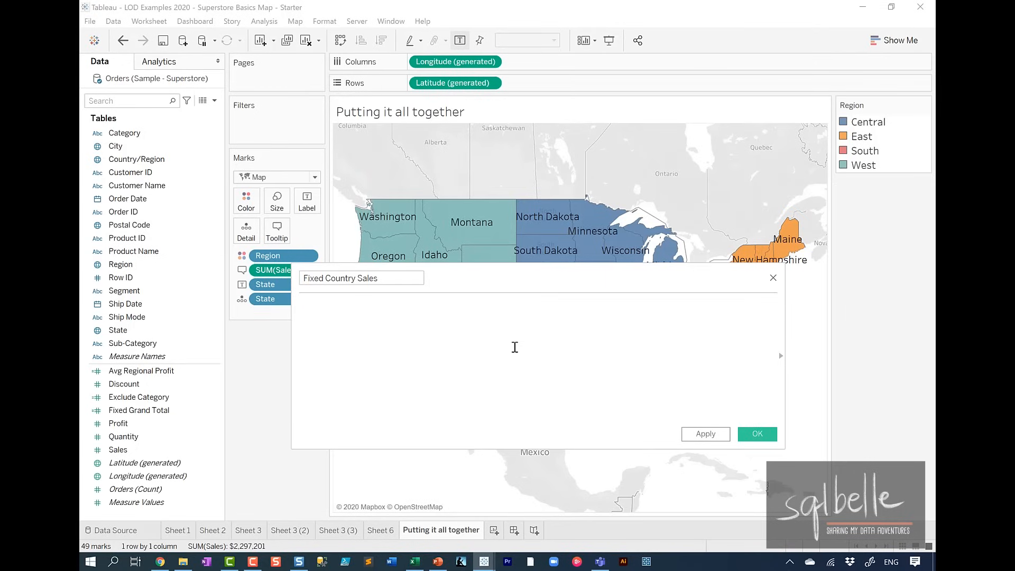
{"action": "type", "text": "{"}
{"action": "left_click_drag", "start_coordinate": [273, 270], "coordinate": [368, 323]}
{"action": "type", "text": "}"}
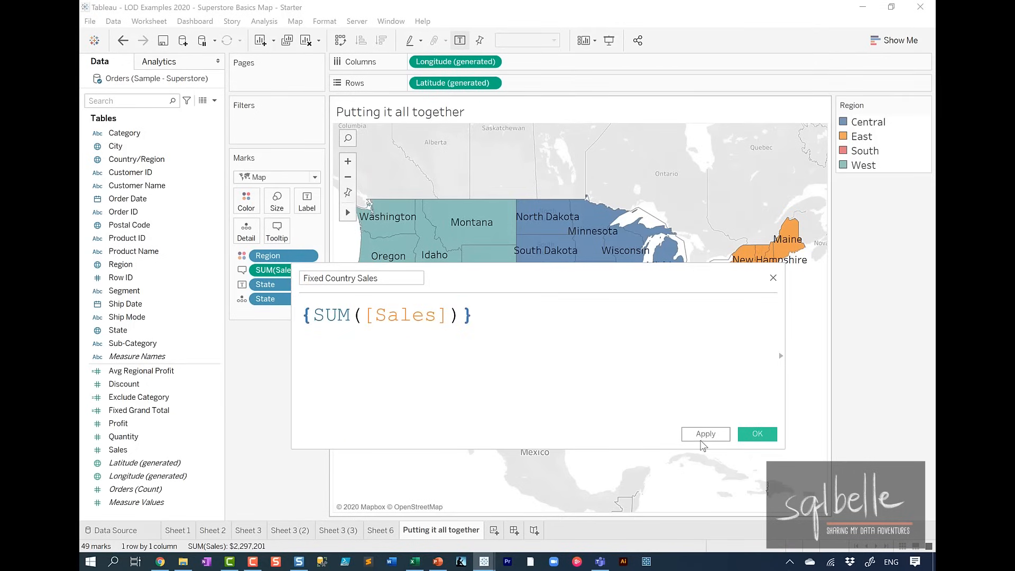
{"action": "left_click", "coordinate": [706, 433]}
{"action": "left_click", "coordinate": [757, 433]}
{"action": "left_click_drag", "start_coordinate": [143, 410], "coordinate": [278, 281]}
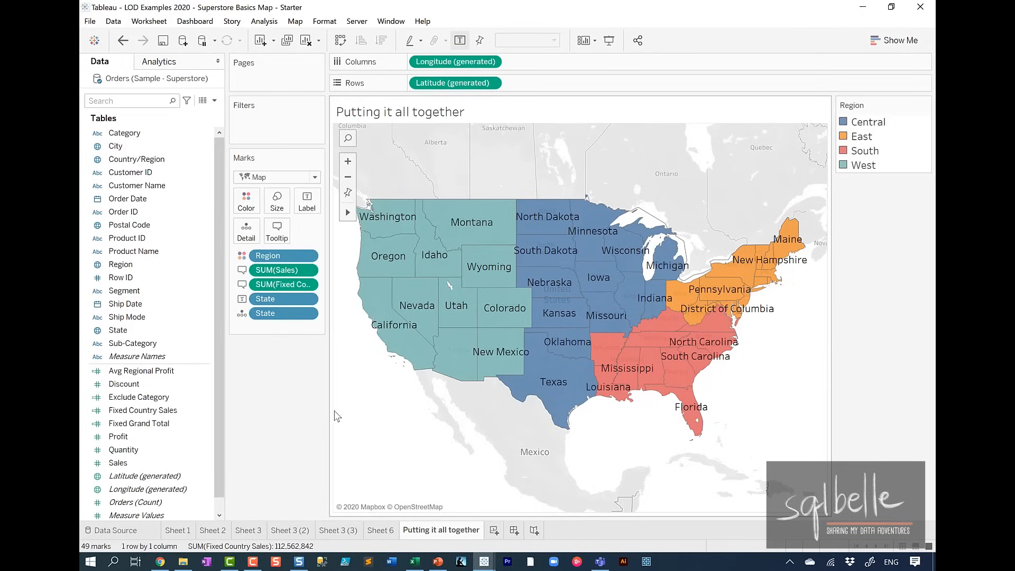
Create a calculated field Regional Sales - EXCLUDE with the formula {EXCLUDE [State]:SUM([Sales])} and apply it.
{"action": "left_click", "coordinate": [214, 101]}
{"action": "left_click", "coordinate": [199, 116]}
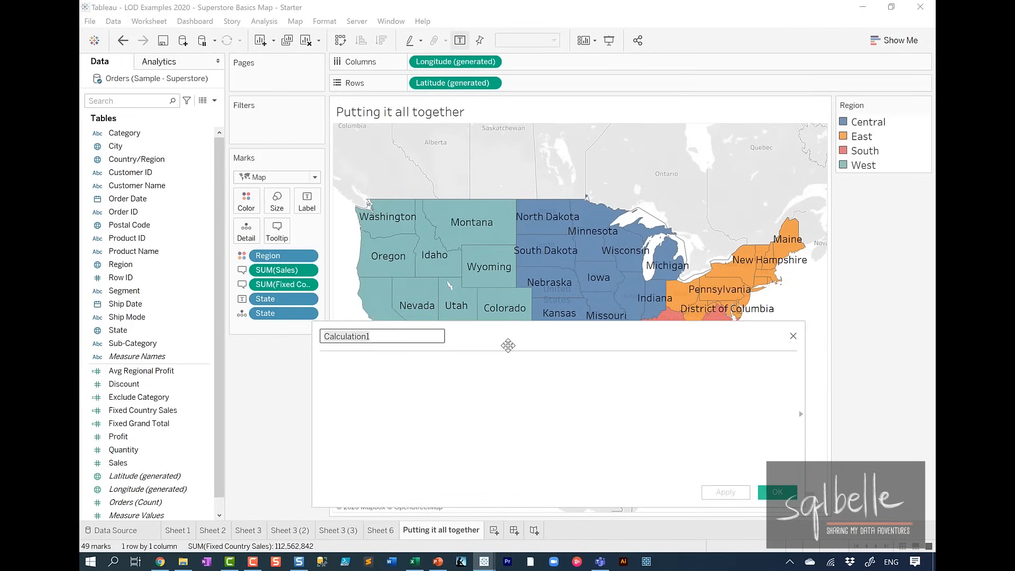
{"action": "type", "text": "Regional"}
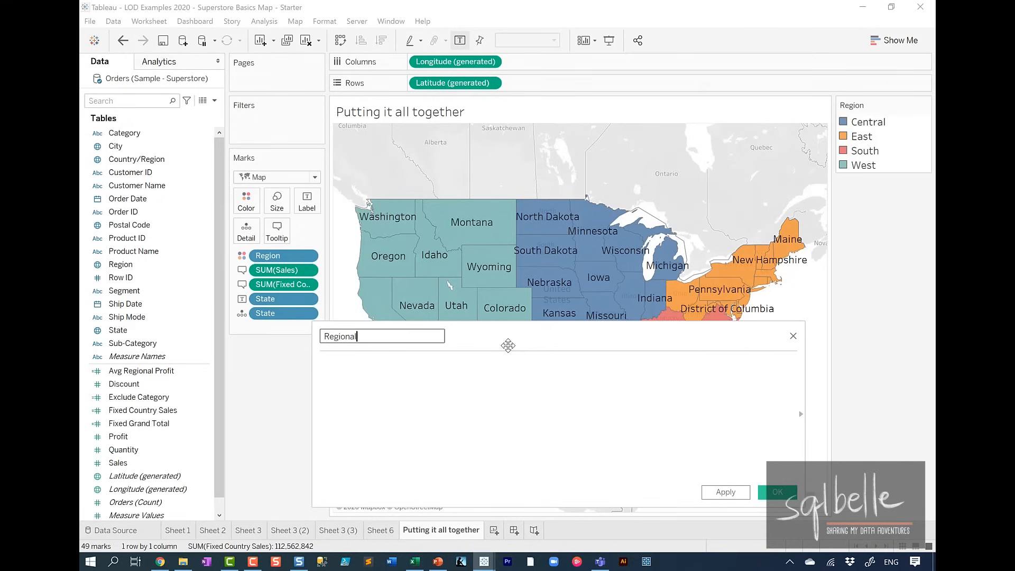
{"action": "type", "text": " Sales - EXCLUDE"}
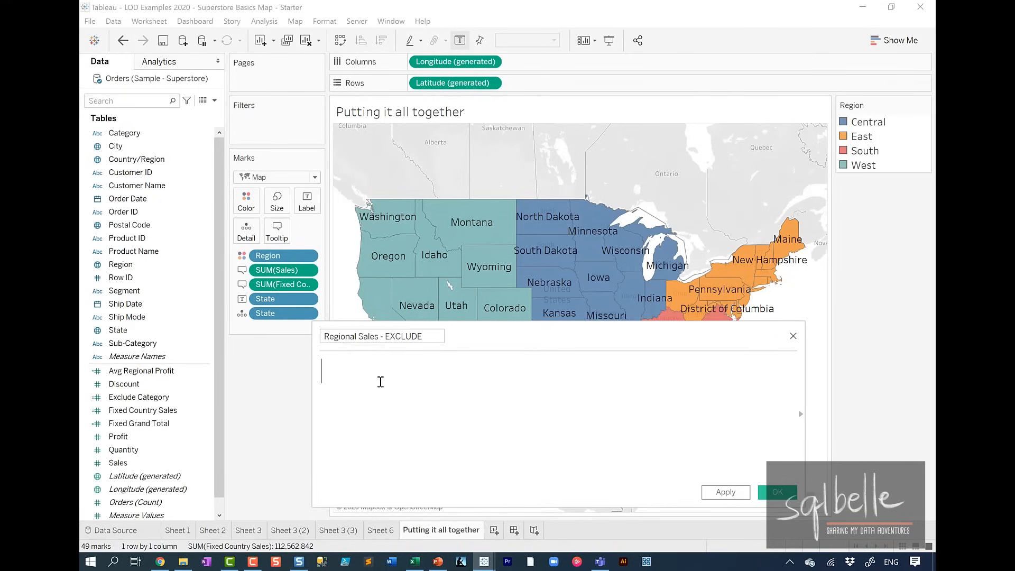
{"action": "type", "text": "{EX"}
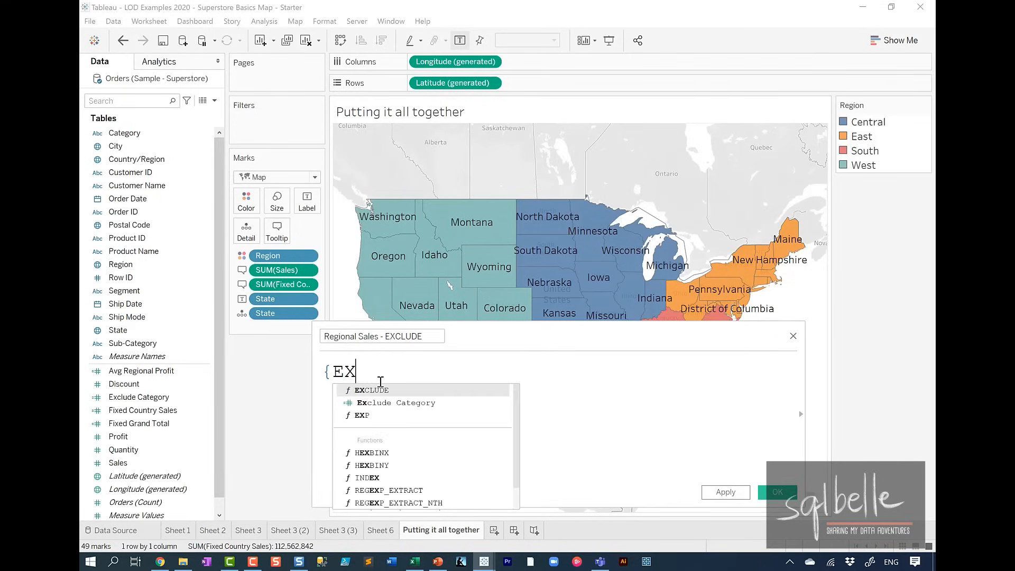
{"action": "type", "text": "CL"}
{"action": "key", "text": "Return"}
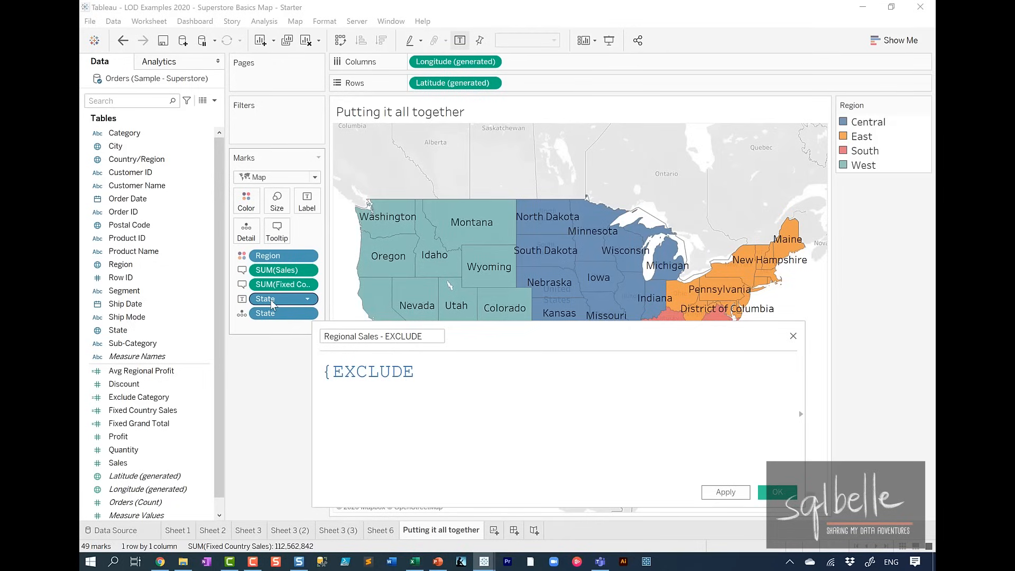
{"action": "left_click_drag", "start_coordinate": [271, 304], "coordinate": [451, 374]}
{"action": "type", "text": ":"}
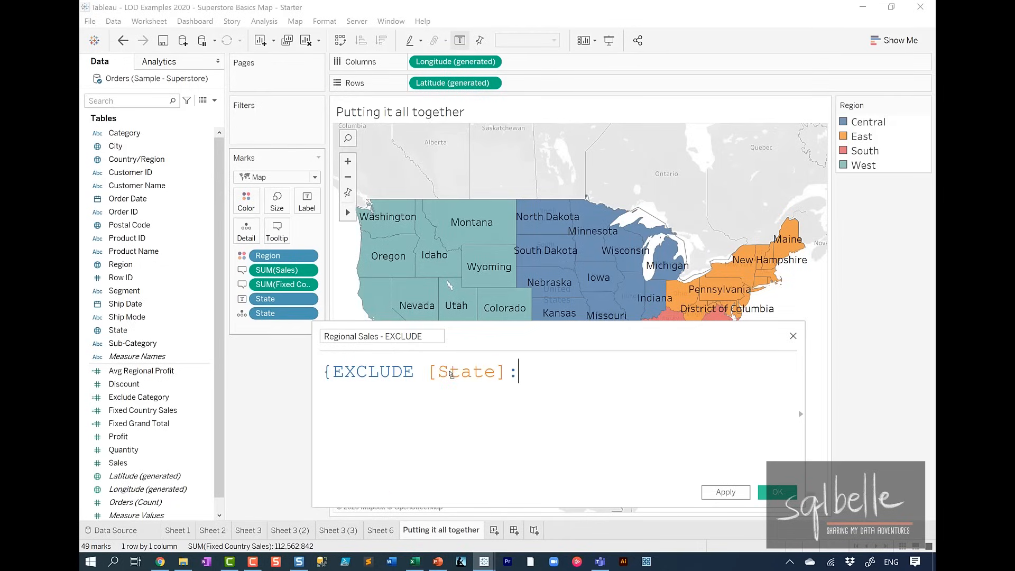
{"action": "left_click_drag", "start_coordinate": [277, 269], "coordinate": [672, 373]}
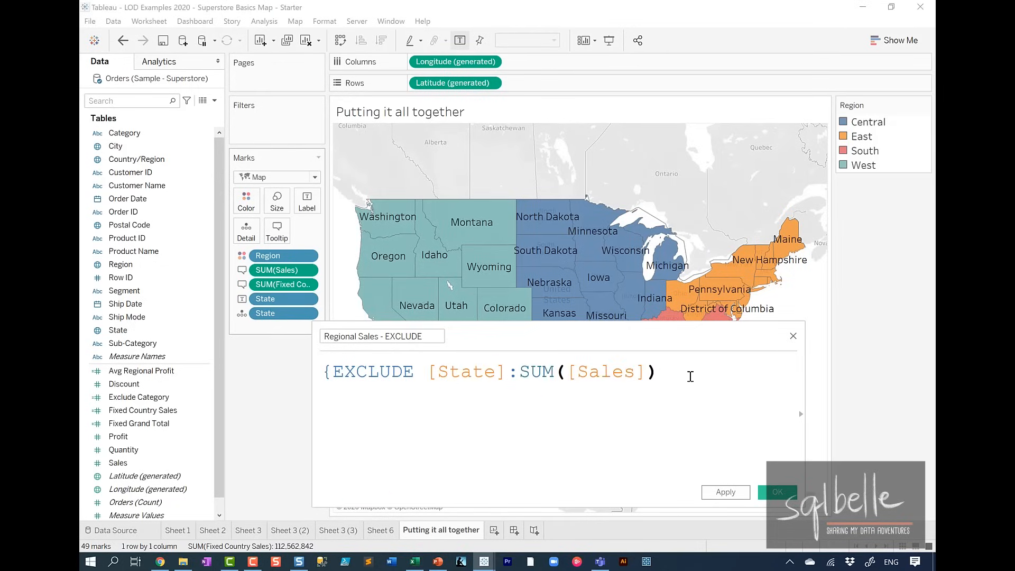
{"action": "type", "text": "}"}
{"action": "left_click", "coordinate": [725, 492]}
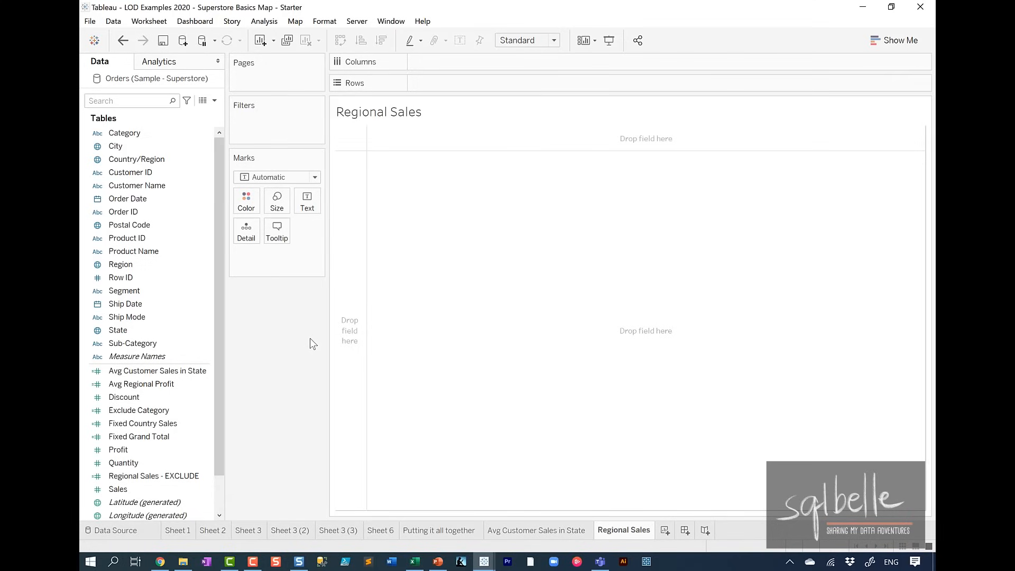
On the Regional Sales worksheet, build a text table of Sales with Region in Rows.
{"action": "left_click_drag", "start_coordinate": [157, 263], "coordinate": [445, 92]}
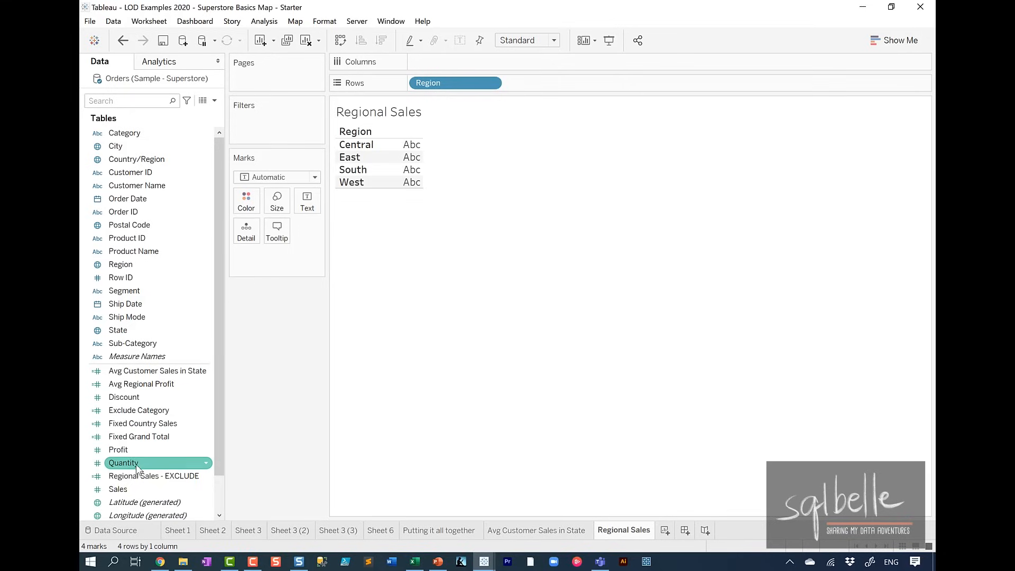
{"action": "double_click", "coordinate": [127, 490]}
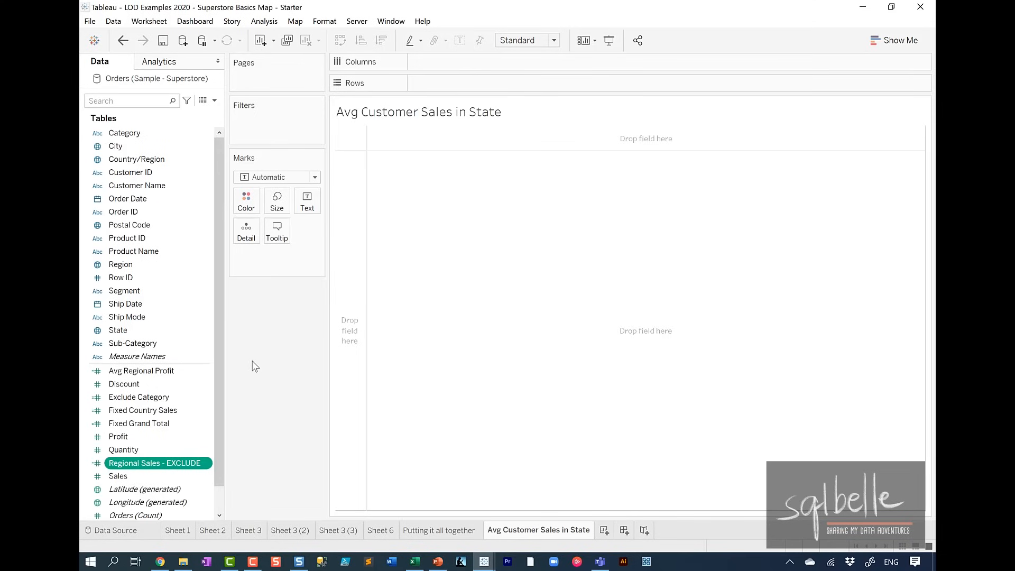
On the Avg Customer Sales in State worksheet, build a text table of Sales with Region, State and Customer ID in Rows.
{"action": "left_click", "coordinate": [414, 530]}
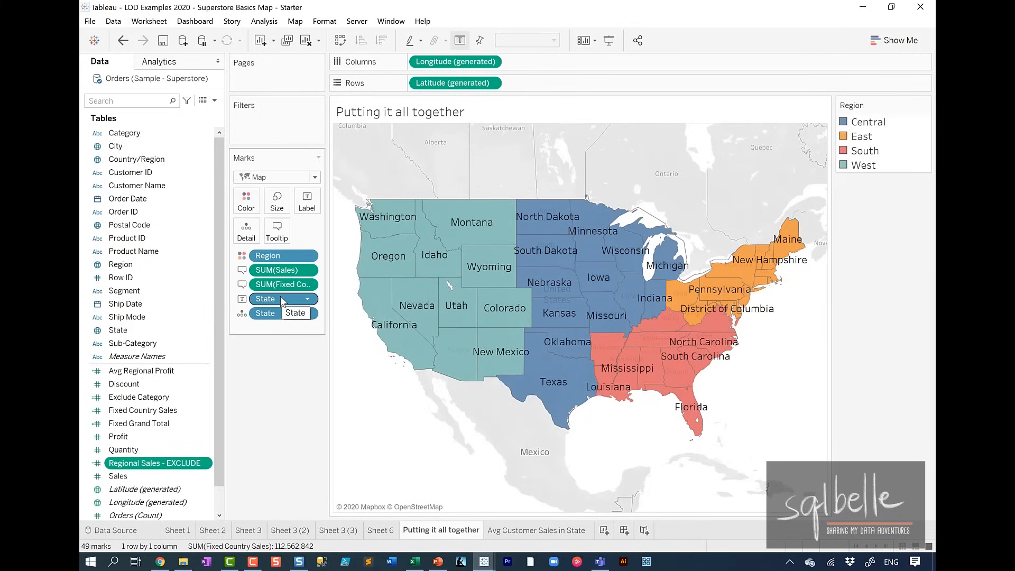
{"action": "left_click", "coordinate": [536, 531]}
{"action": "left_click_drag", "start_coordinate": [120, 265], "coordinate": [453, 86]}
{"action": "left_click_drag", "start_coordinate": [118, 330], "coordinate": [551, 82]}
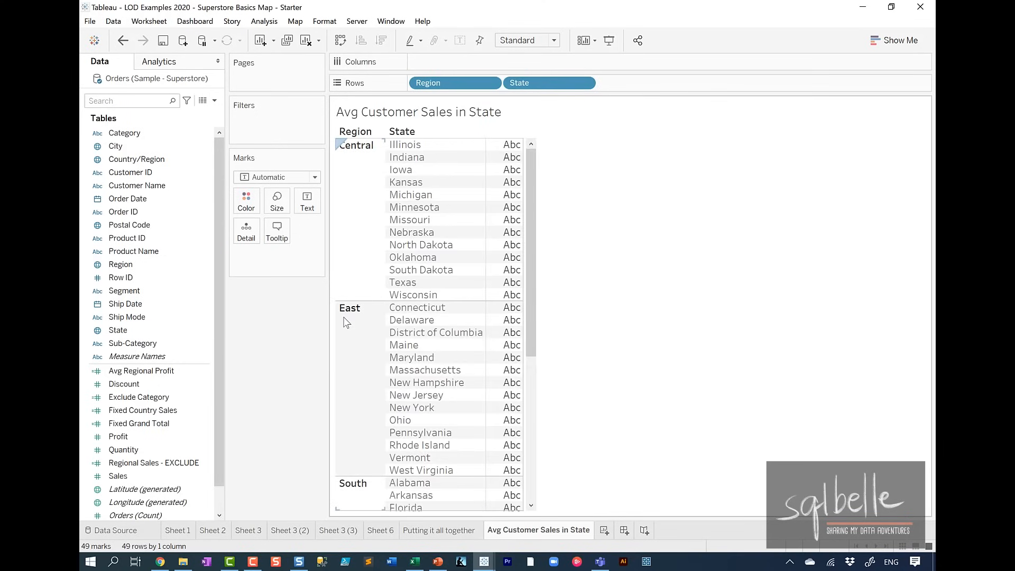
{"action": "double_click", "coordinate": [137, 172]}
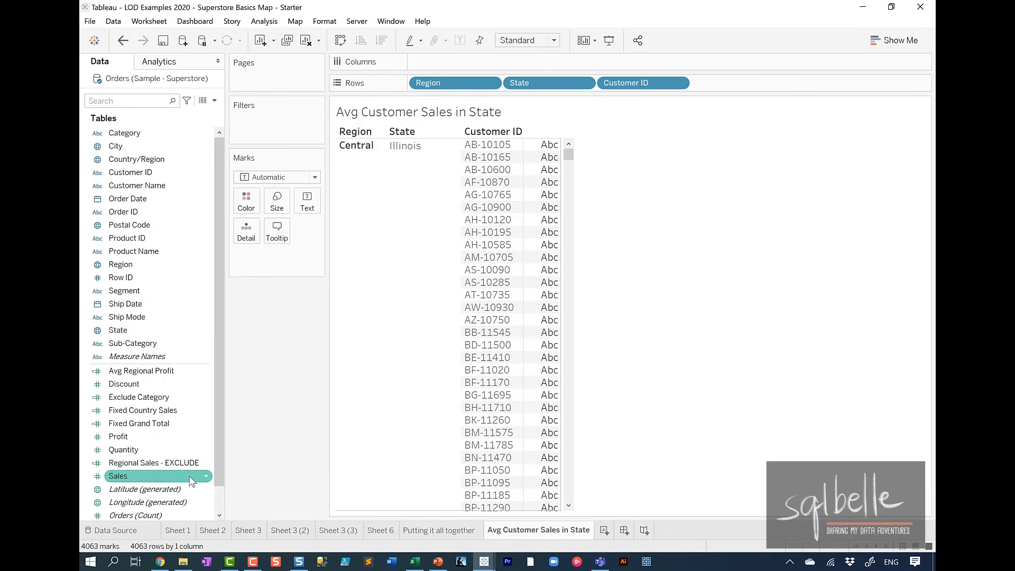
{"action": "double_click", "coordinate": [167, 480]}
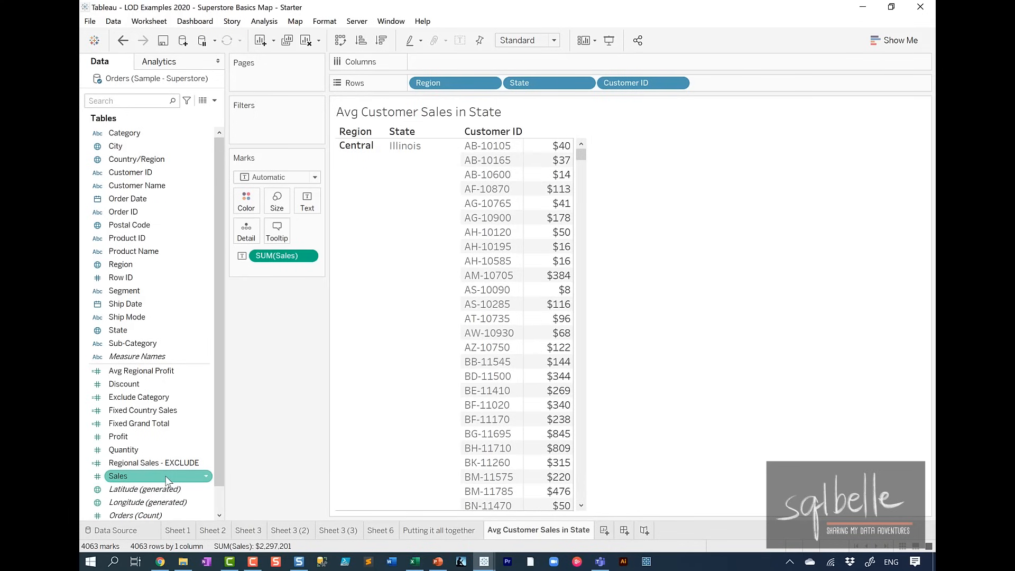
Add grand totals and subtotals to the customer sales table and place the column totals at the top.
{"action": "left_click", "coordinate": [180, 65]}
{"action": "double_click", "coordinate": [140, 147]}
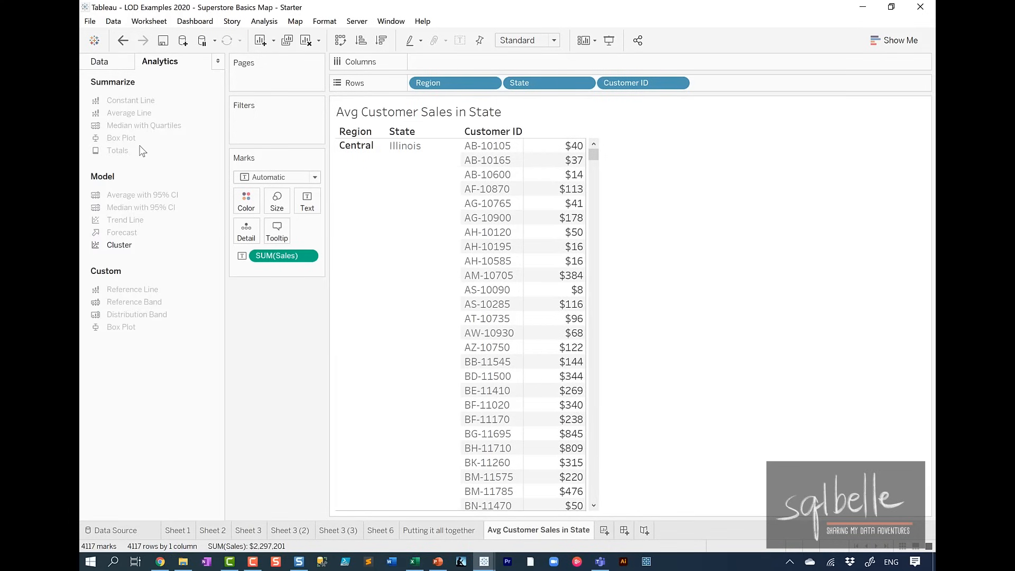
{"action": "left_click", "coordinate": [264, 21]}
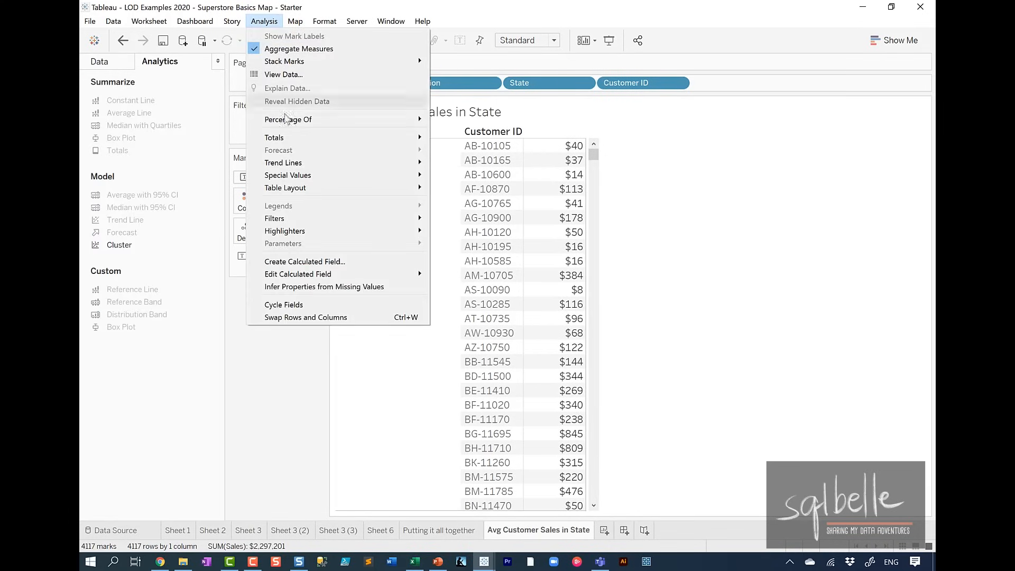
{"action": "mouse_move", "coordinate": [285, 141]}
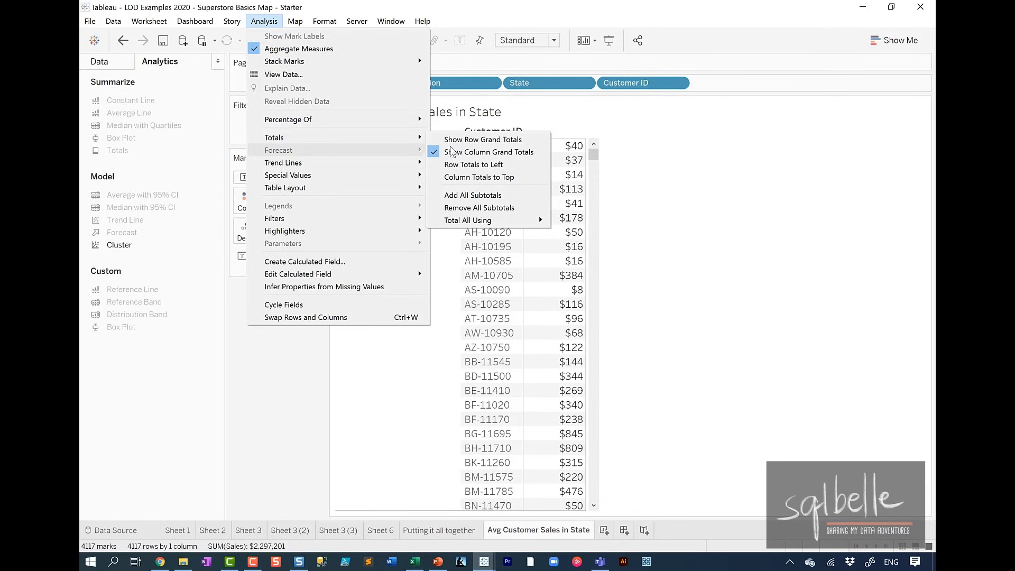
{"action": "left_click", "coordinate": [492, 177]}
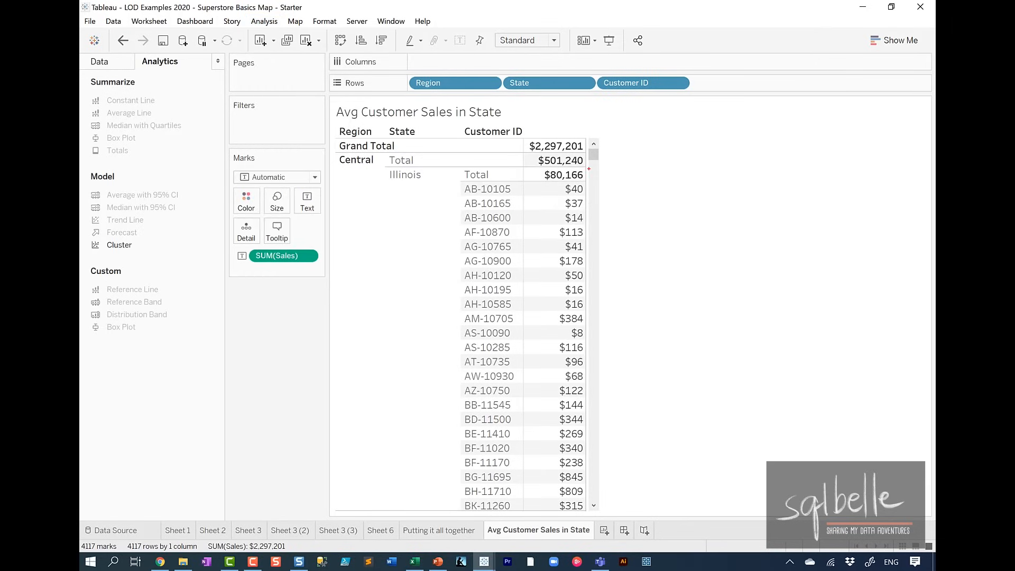
{"action": "mouse_move", "coordinate": [605, 170]}
{"action": "left_mouse_down"}
{"action": "mouse_move", "coordinate": [565, 168]}
{"action": "mouse_move", "coordinate": [601, 184]}
{"action": "mouse_move", "coordinate": [608, 170]}
{"action": "left_mouse_up"}
Set the totals of SUM(Sales) in the customer table to be computed using Average.
{"action": "left_click", "coordinate": [308, 256]}
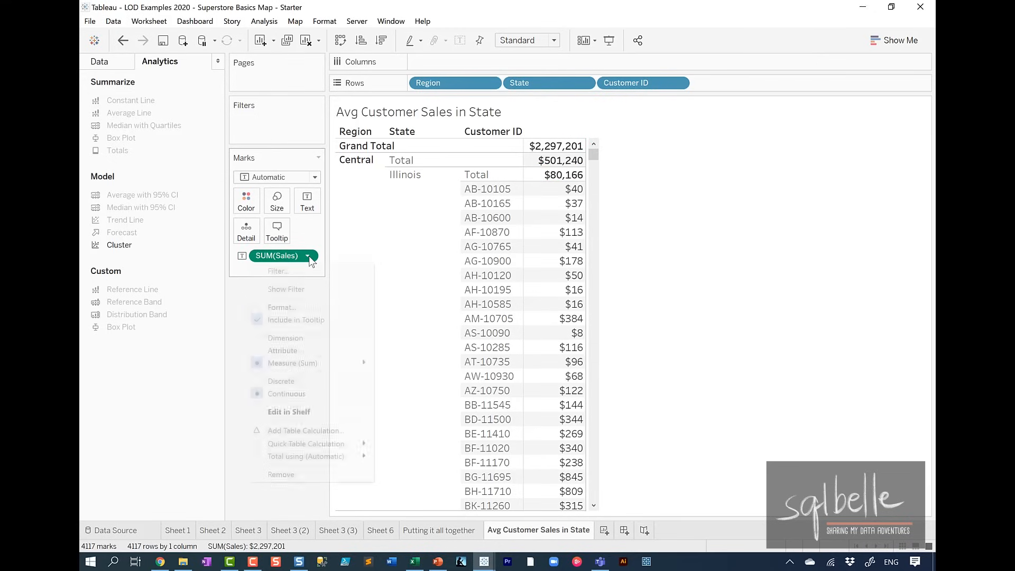
{"action": "mouse_move", "coordinate": [320, 456]}
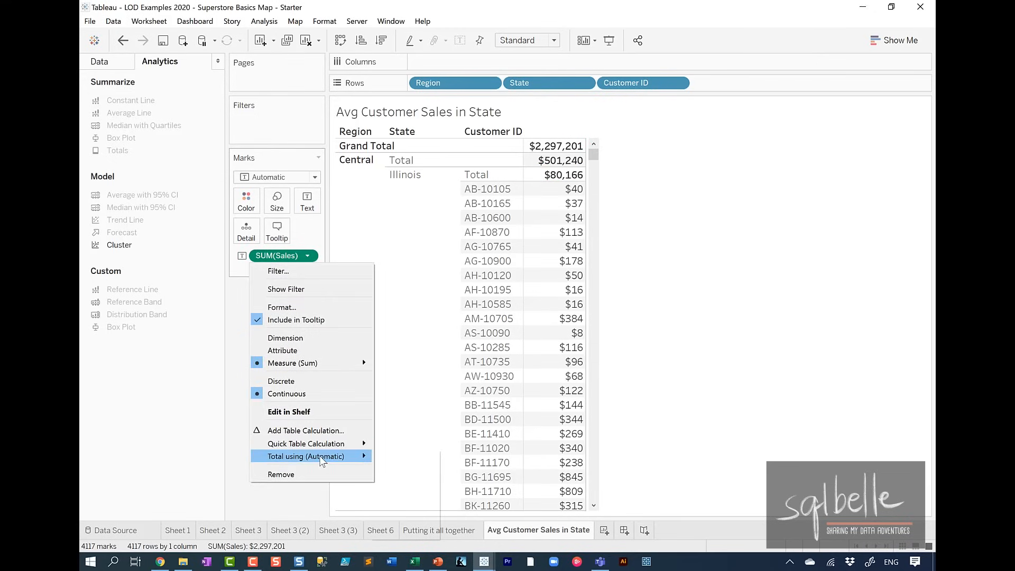
{"action": "left_click", "coordinate": [423, 487]}
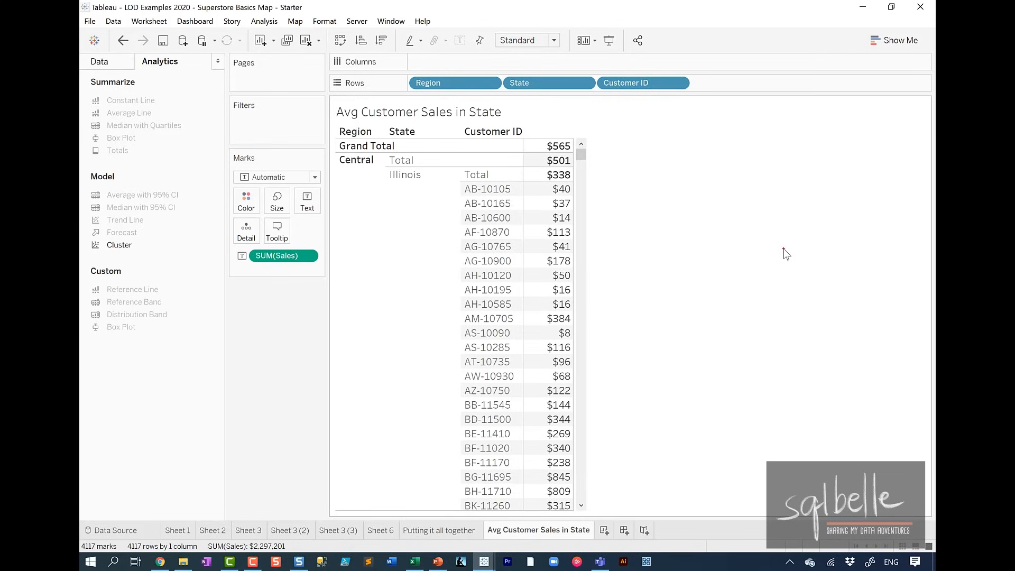
{"action": "left_click_drag", "start_coordinate": [435, 176], "coordinate": [422, 176]}
{"action": "mouse_move", "coordinate": [372, 157]}
{"action": "left_mouse_down"}
{"action": "mouse_move", "coordinate": [337, 153]}
{"action": "mouse_move", "coordinate": [352, 148]}
{"action": "left_mouse_up"}
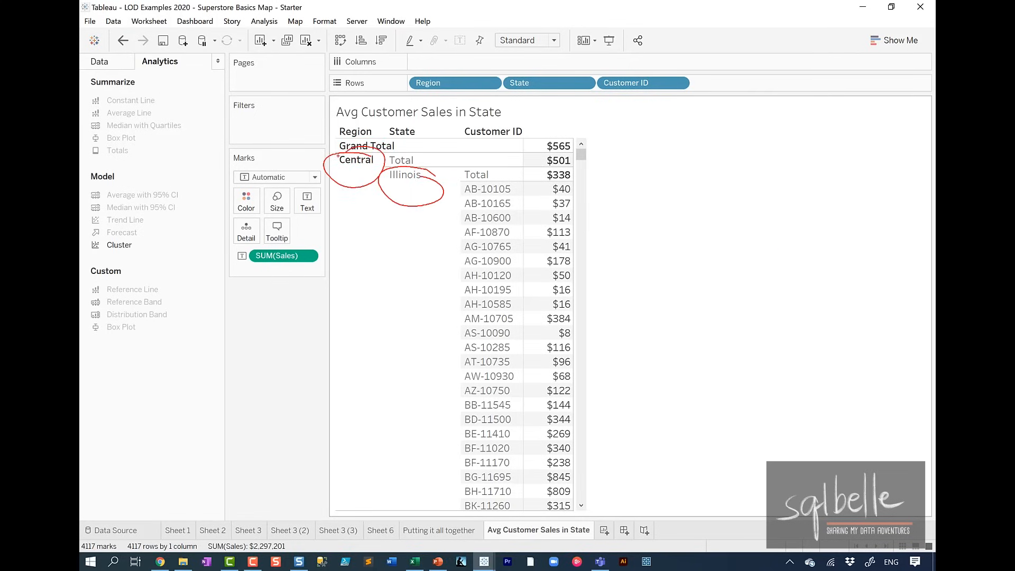
{"action": "mouse_move", "coordinate": [592, 171]}
{"action": "left_mouse_down"}
{"action": "mouse_move", "coordinate": [527, 177]}
{"action": "mouse_move", "coordinate": [590, 176]}
{"action": "left_mouse_up"}
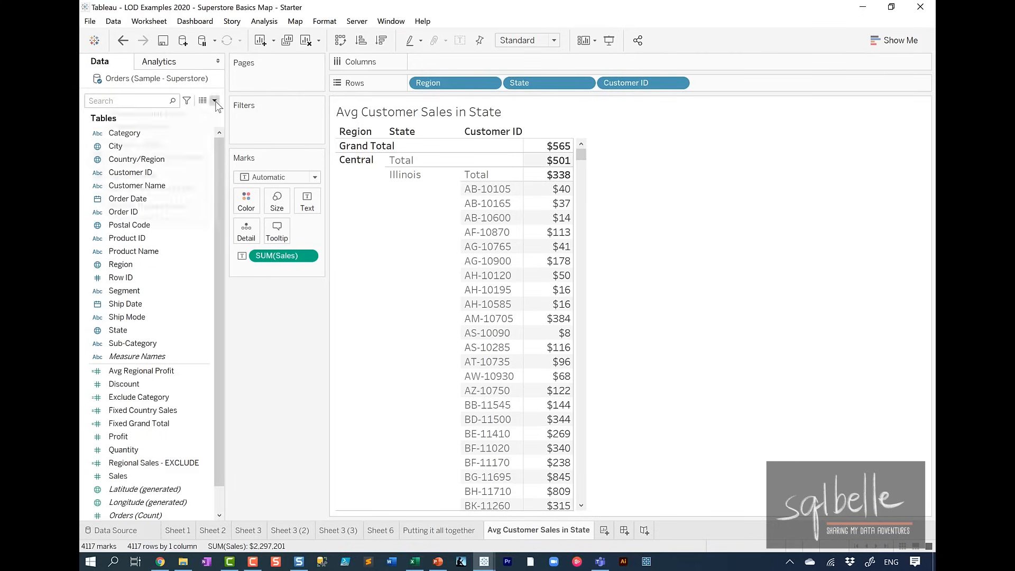
Start a new calculated field named Avg Customer Sales in State.
{"action": "left_click", "coordinate": [215, 100]}
{"action": "left_click", "coordinate": [189, 108]}
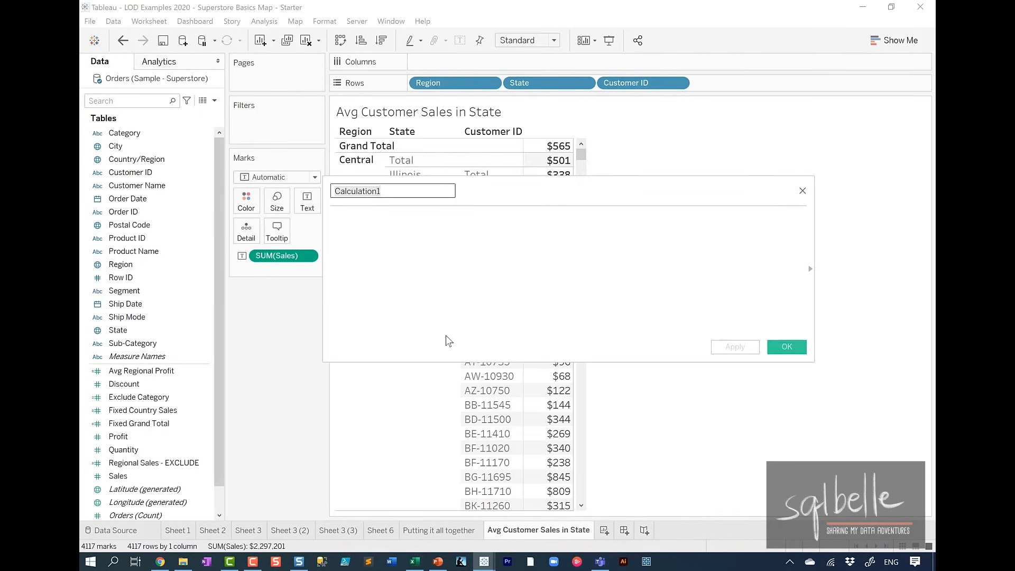
{"action": "type", "text": "Avg "}
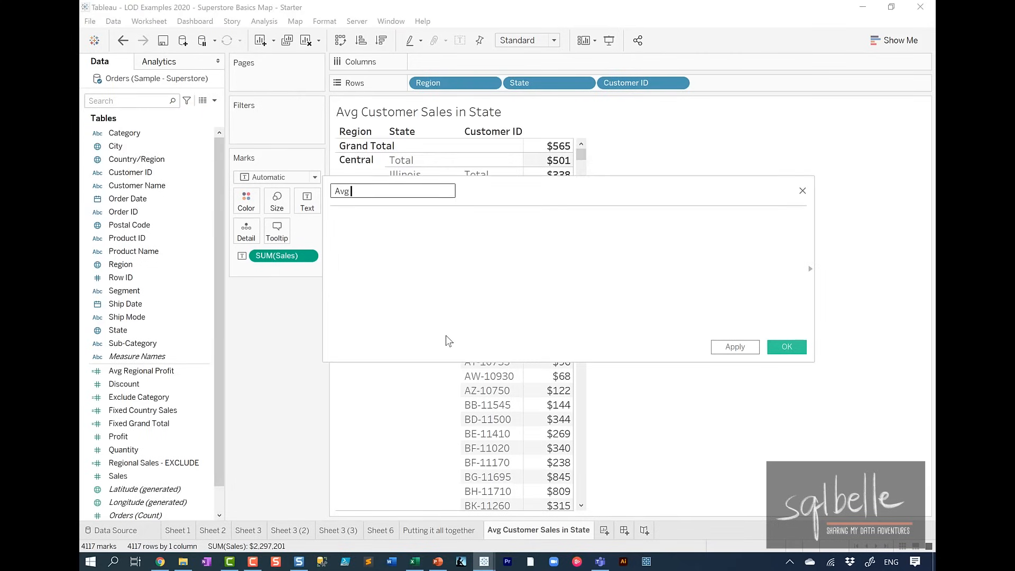
{"action": "type", "text": "Customer Sales in State"}
{"action": "left_click", "coordinate": [442, 241]}
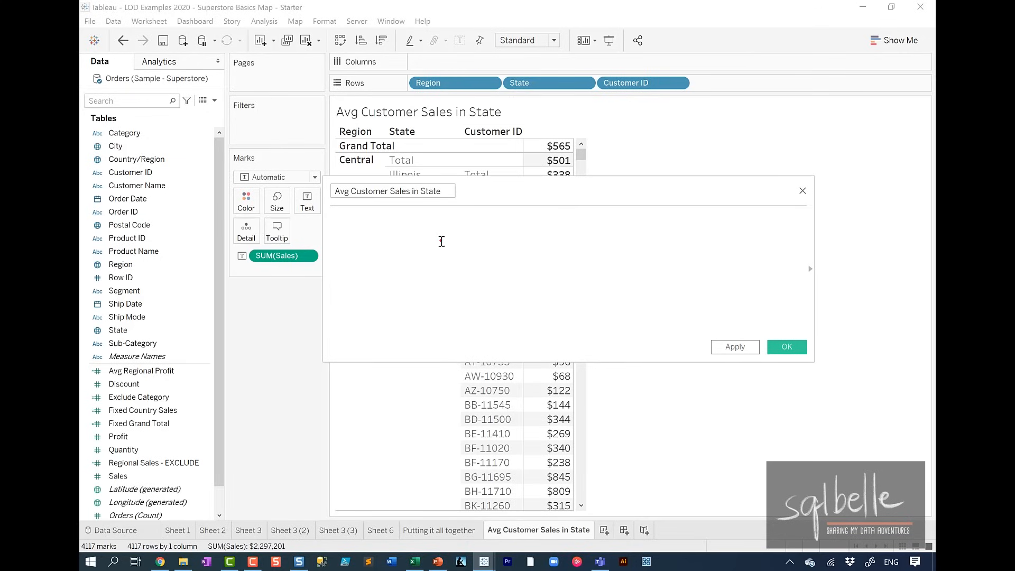
{"action": "mouse_move", "coordinate": [544, 70]}
{"action": "left_mouse_down"}
{"action": "mouse_move", "coordinate": [532, 63]}
{"action": "mouse_move", "coordinate": [454, 113]}
{"action": "mouse_move", "coordinate": [538, 66]}
{"action": "left_mouse_up"}
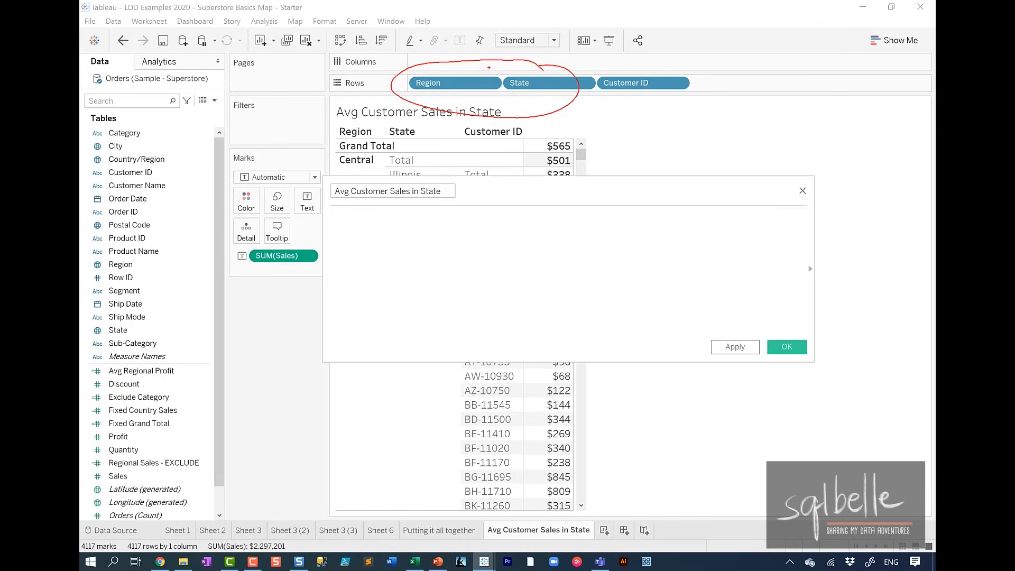
{"action": "mouse_move", "coordinate": [700, 74]}
{"action": "left_mouse_down"}
{"action": "mouse_move", "coordinate": [632, 119]}
{"action": "mouse_move", "coordinate": [677, 54]}
{"action": "left_mouse_up"}
{"action": "key", "text": "Escape"}
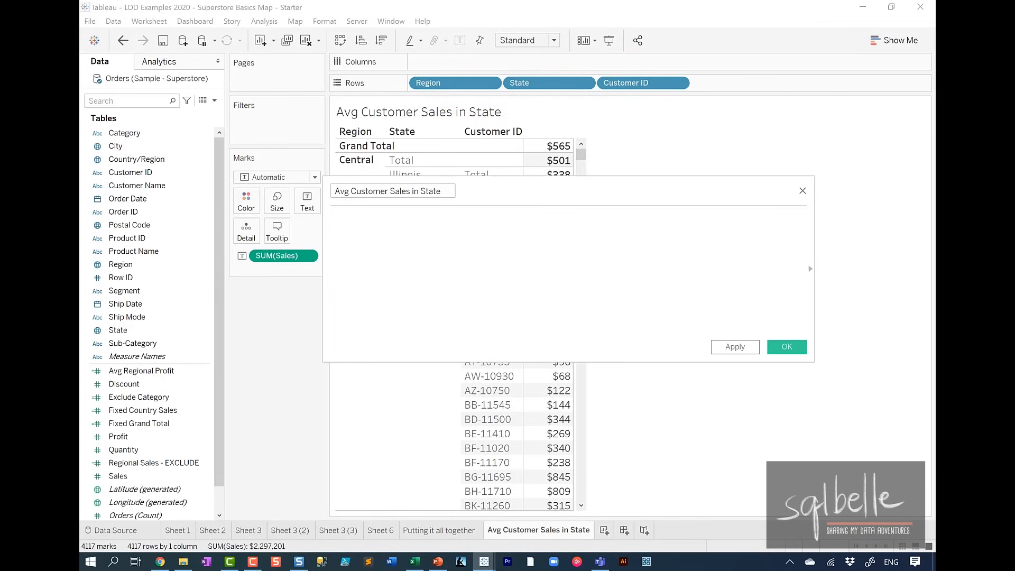
Enter the expression {INCLUDE [Customer ID]: SUM([Sales])} as the calculated field's formula.
{"action": "type", "text": "{INCLUDE"}
{"action": "left_click_drag", "start_coordinate": [643, 83], "coordinate": [557, 251]}
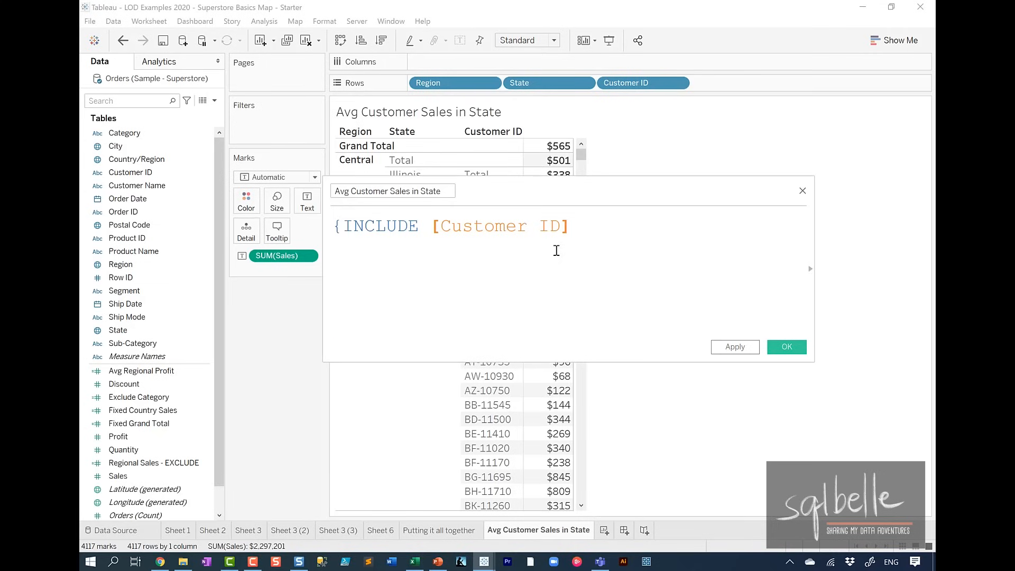
{"action": "type", "text": ":"}
{"action": "left_click_drag", "start_coordinate": [273, 255], "coordinate": [626, 241]}
{"action": "type", "text": "}"}
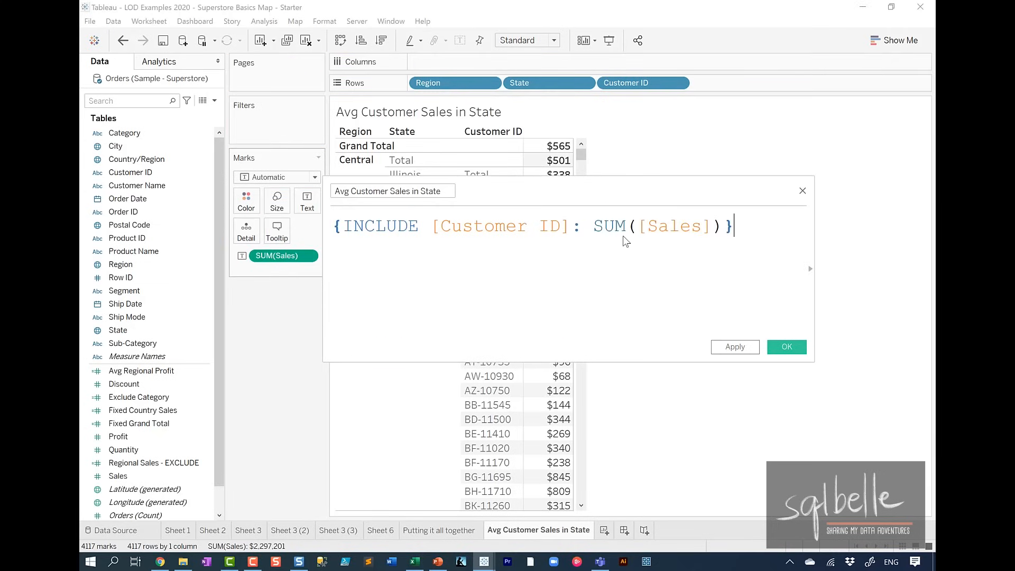
Wrap the INCLUDE expression in AVG( ) and save the calculated field.
{"action": "key", "text": "Home"}
{"action": "type", "text": "AVG("}
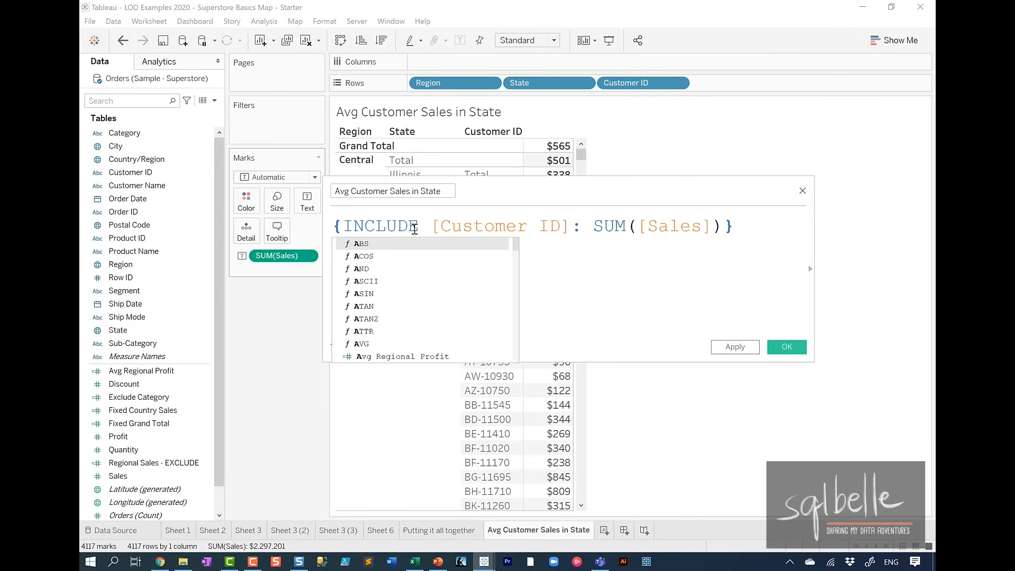
{"action": "left_click", "coordinate": [780, 226]}
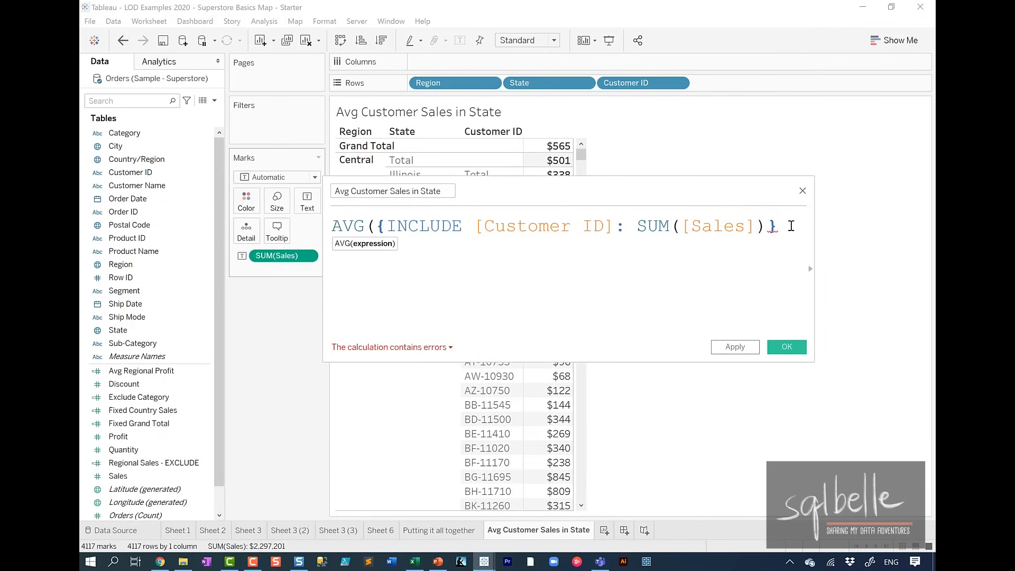
{"action": "type", "text": ")"}
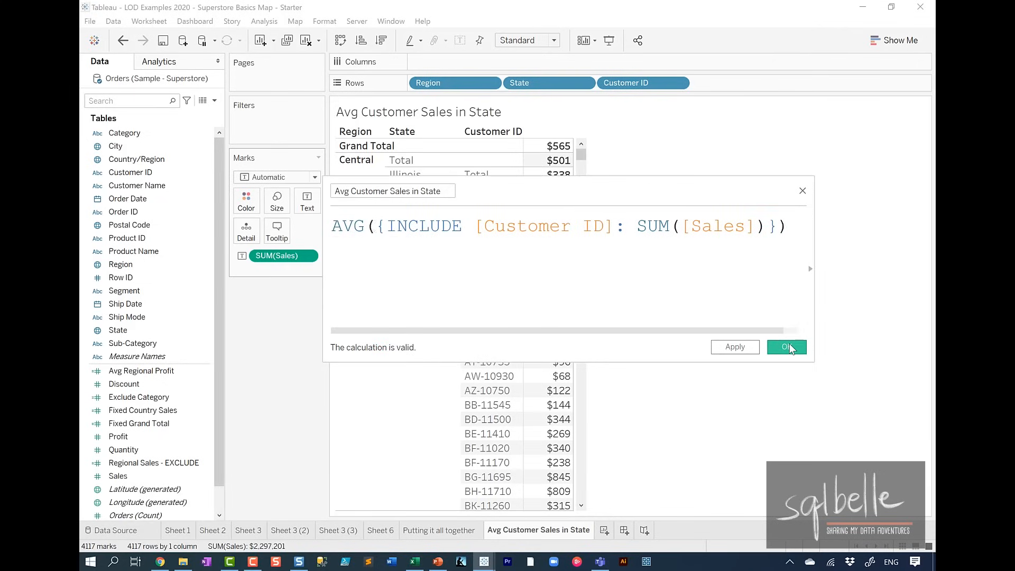
{"action": "left_click", "coordinate": [789, 347]}
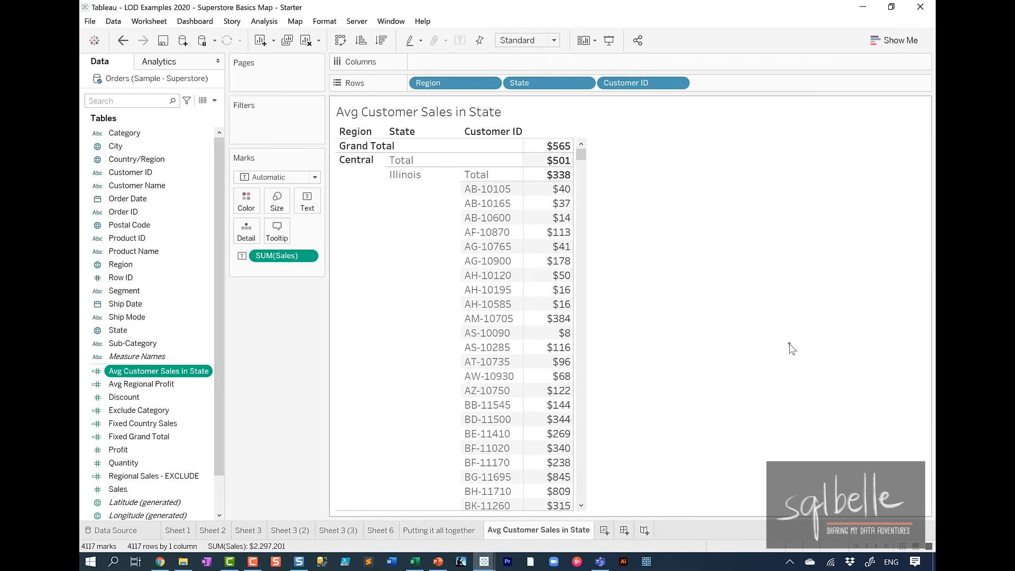
On the Putting it all together map, add Avg Customer Sales in State and Regional Sales - EXCLUDE to the tooltip.
{"action": "left_click_drag", "start_coordinate": [408, 164], "coordinate": [430, 167]}
{"action": "mouse_move", "coordinate": [580, 167]}
{"action": "left_mouse_down"}
{"action": "mouse_move", "coordinate": [548, 161]}
{"action": "mouse_move", "coordinate": [582, 166]}
{"action": "left_mouse_up"}
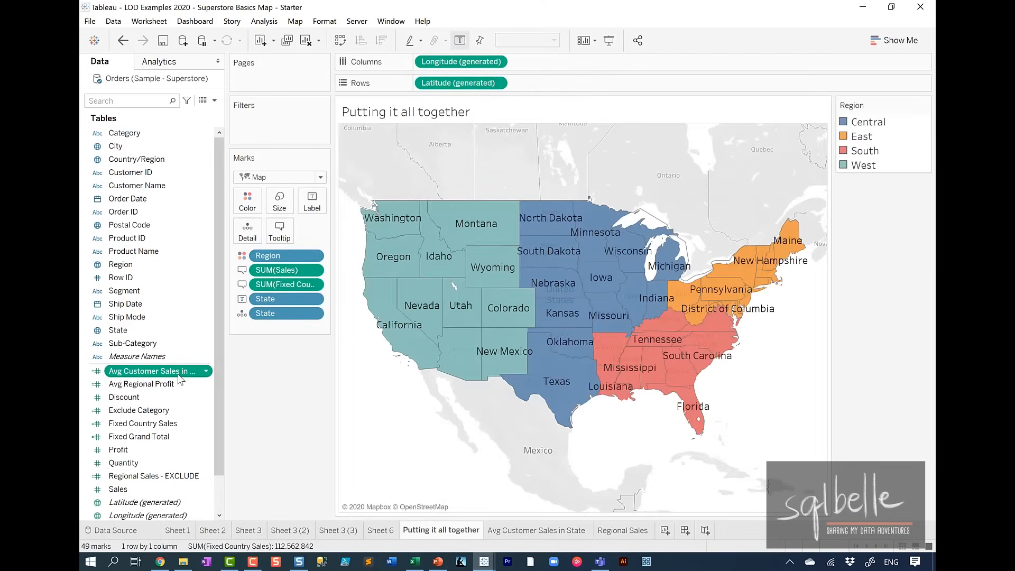
{"action": "left_click_drag", "start_coordinate": [184, 373], "coordinate": [279, 233]}
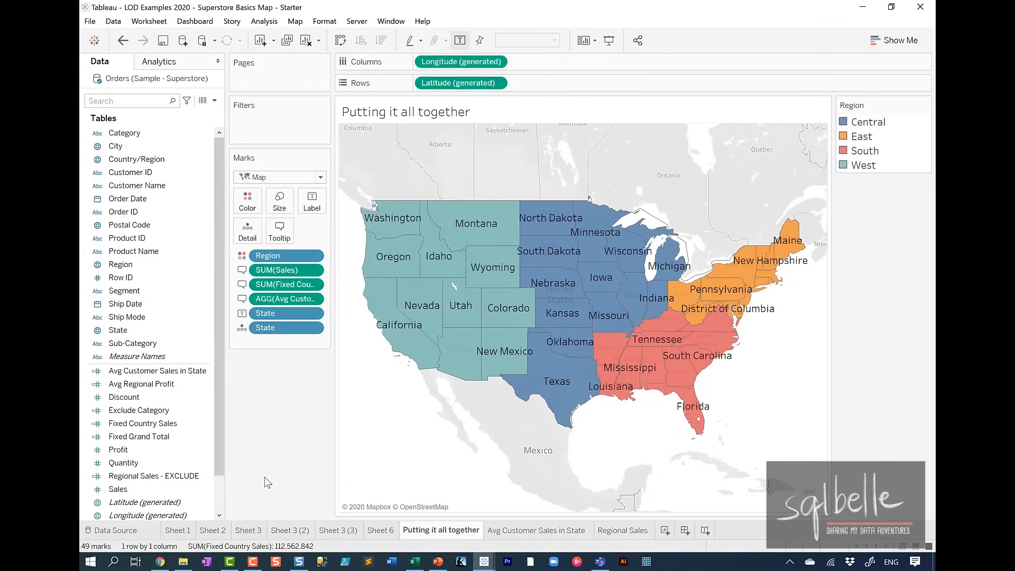
{"action": "left_click_drag", "start_coordinate": [212, 479], "coordinate": [281, 230]}
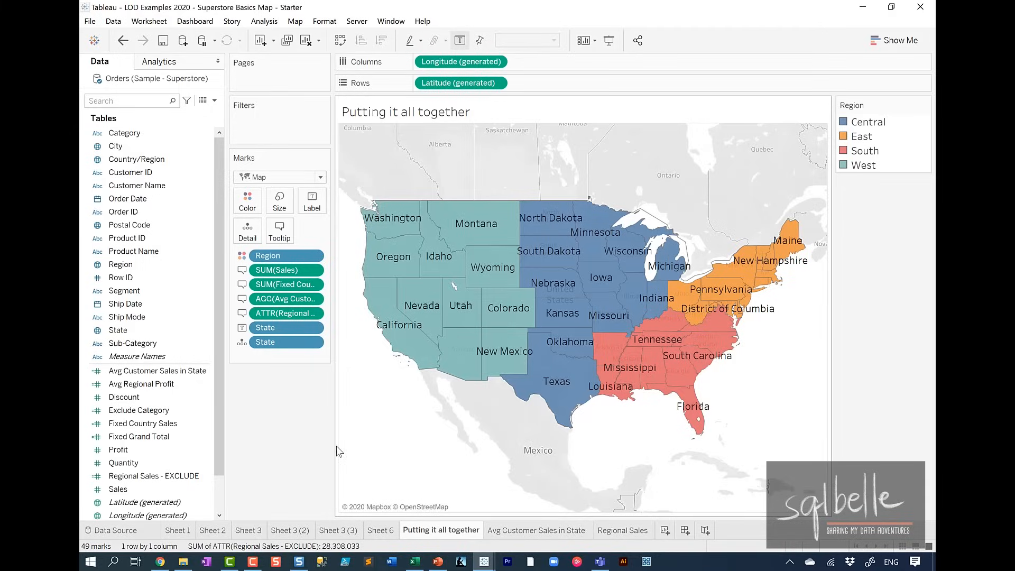
Create a dashboard with the Putting it all together map above the Avg Customer Sales in State table, keeping only Illinois in the table.
{"action": "left_click", "coordinate": [686, 530]}
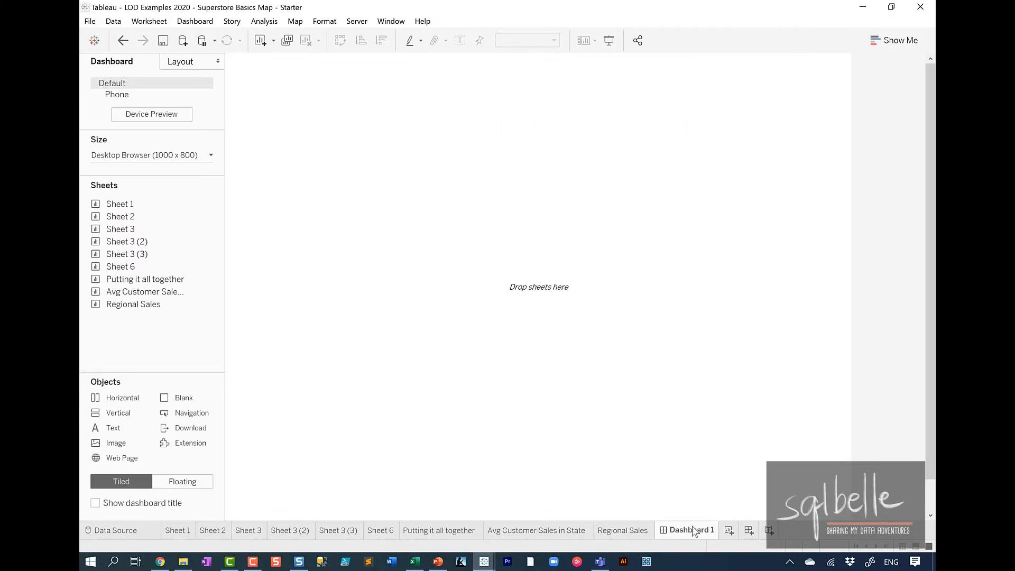
{"action": "left_click_drag", "start_coordinate": [169, 280], "coordinate": [401, 192]}
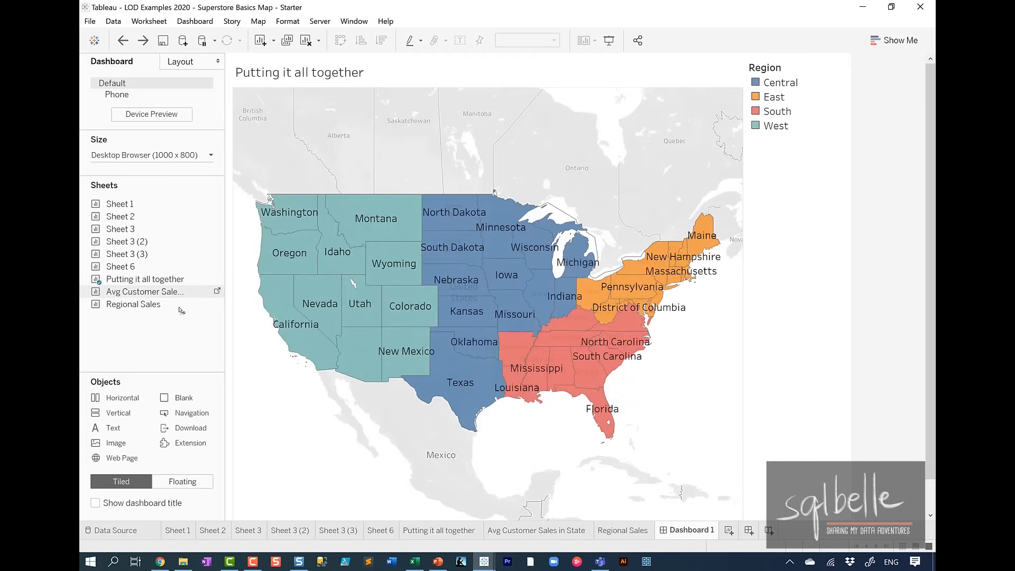
{"action": "left_click_drag", "start_coordinate": [182, 311], "coordinate": [394, 457]}
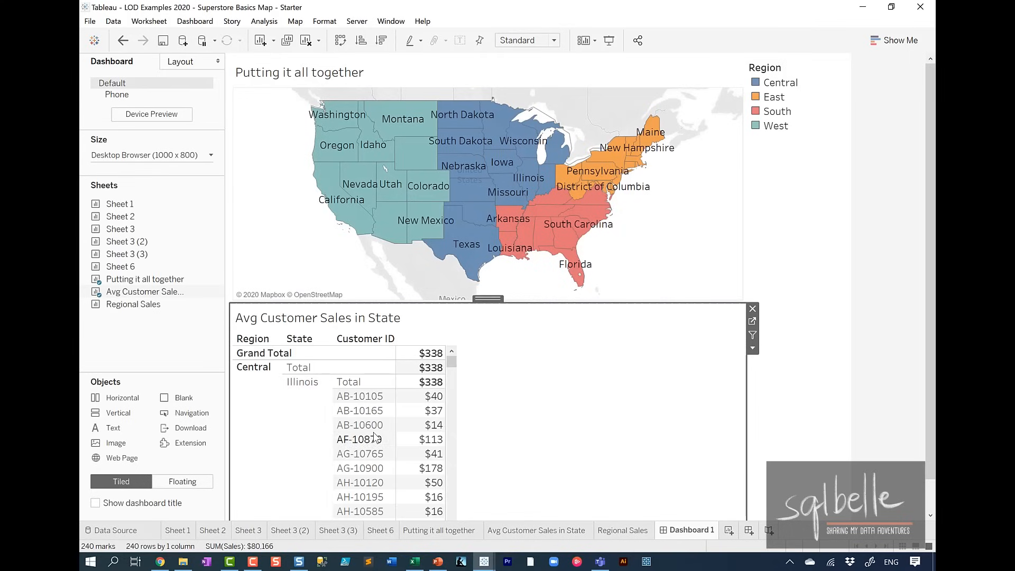
{"action": "right_click", "coordinate": [301, 384]}
{"action": "left_click", "coordinate": [337, 394]}
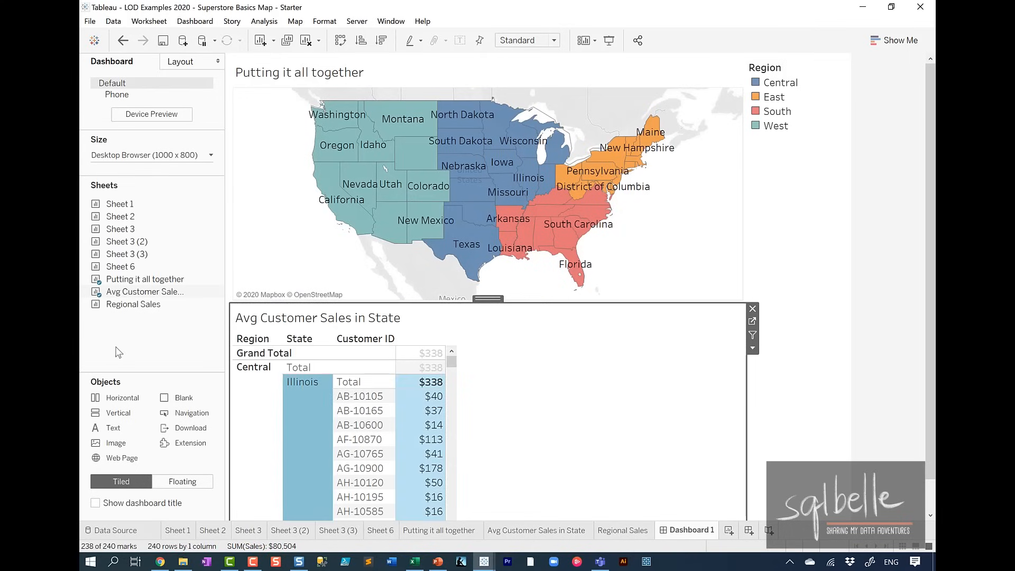
Place the Regional Sales sheet beside the customer sales table on the dashboard and keep only the Central region in it.
{"action": "left_click_drag", "start_coordinate": [133, 304], "coordinate": [591, 454]}
{"action": "left_click", "coordinate": [512, 357]}
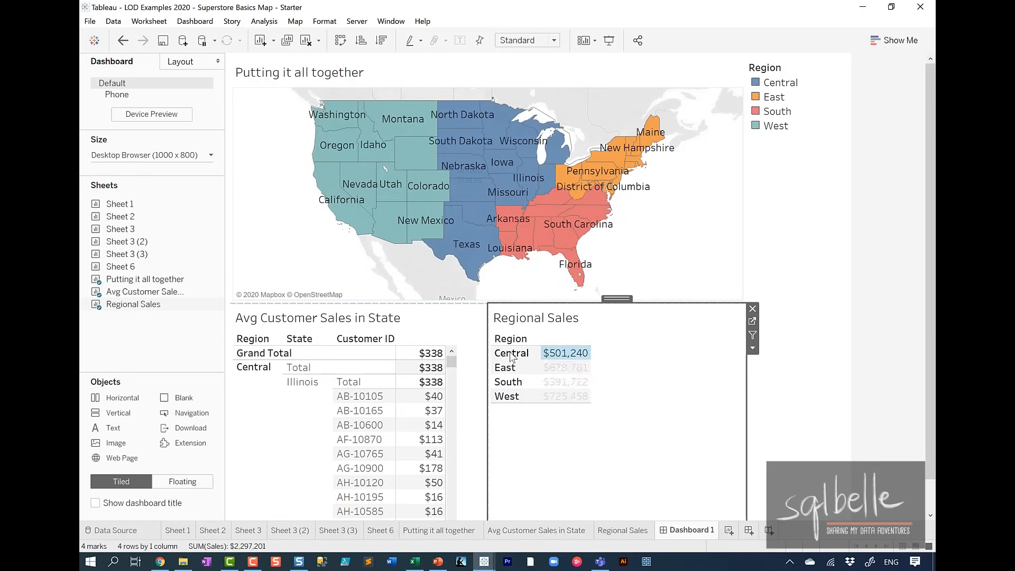
{"action": "right_click", "coordinate": [512, 357]}
{"action": "left_click", "coordinate": [550, 356]}
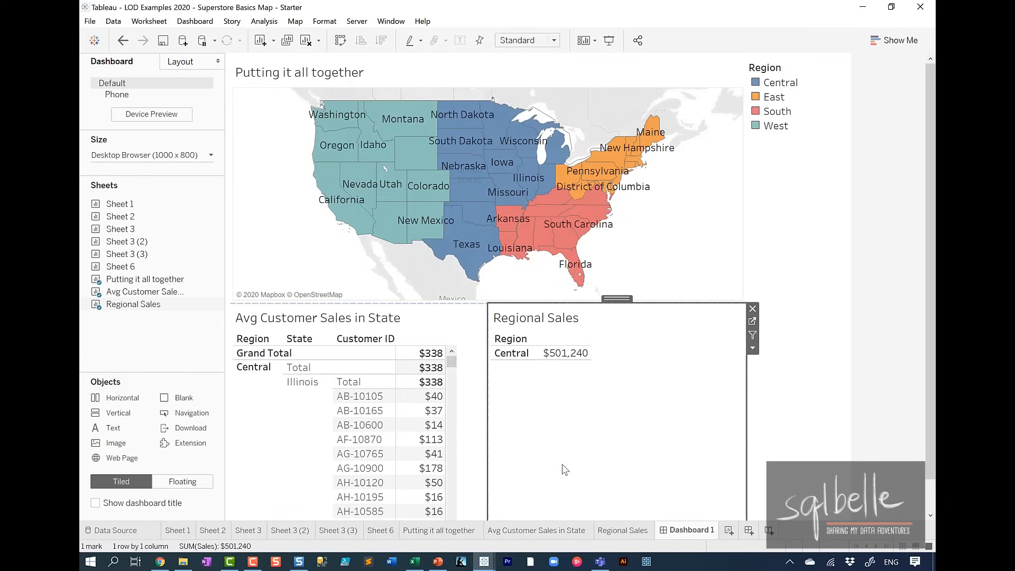
Compare the country, state, regional and average customer sales in Illinois's map tooltip with the two tables below the map.
{"action": "mouse_move", "coordinate": [531, 180]}
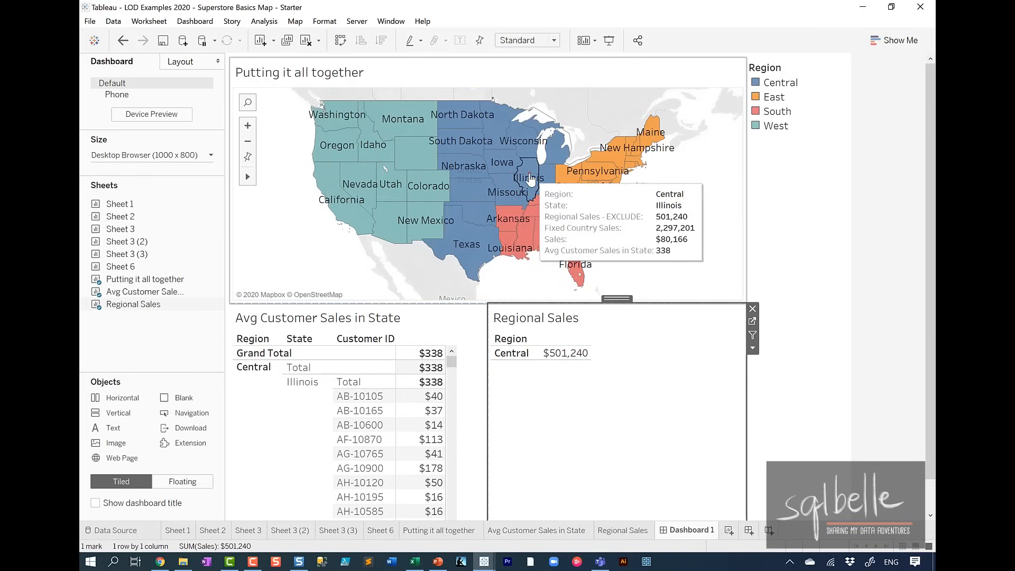
{"action": "left_click_drag", "start_coordinate": [567, 235], "coordinate": [600, 232]}
{"action": "left_click_drag", "start_coordinate": [661, 242], "coordinate": [691, 242]}
{"action": "mouse_move", "coordinate": [544, 259]}
{"action": "left_mouse_down"}
{"action": "mouse_move", "coordinate": [642, 256]}
{"action": "mouse_move", "coordinate": [671, 263]}
{"action": "mouse_move", "coordinate": [669, 282]}
{"action": "mouse_move", "coordinate": [435, 302]}
{"action": "mouse_move", "coordinate": [423, 354]}
{"action": "left_mouse_up"}
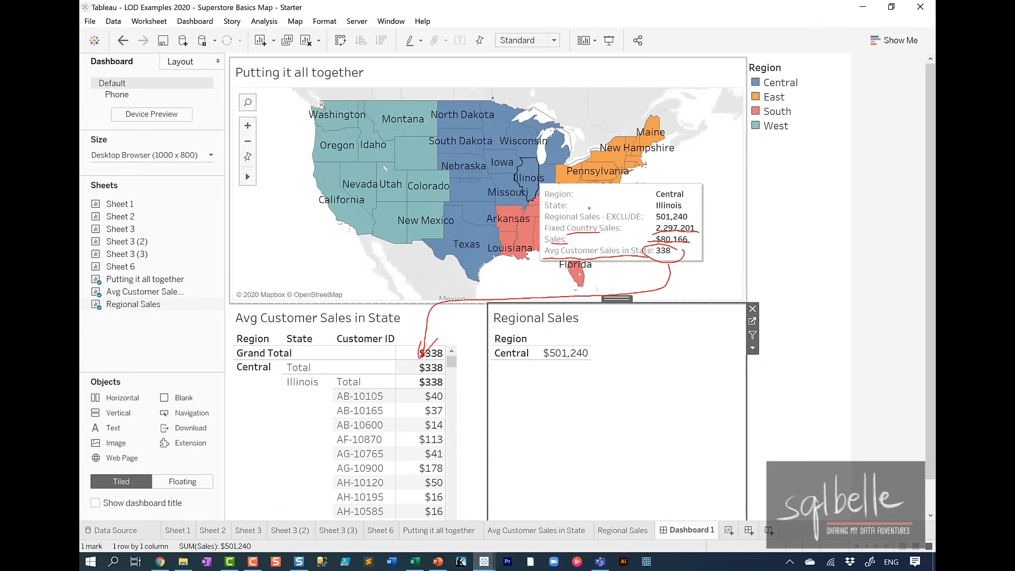
{"action": "mouse_move", "coordinate": [589, 209]}
{"action": "left_mouse_down"}
{"action": "mouse_move", "coordinate": [528, 221]}
{"action": "mouse_move", "coordinate": [602, 213]}
{"action": "left_mouse_up"}
{"action": "mouse_move", "coordinate": [692, 218]}
{"action": "left_mouse_down"}
{"action": "mouse_move", "coordinate": [711, 217]}
{"action": "mouse_move", "coordinate": [633, 344]}
{"action": "mouse_move", "coordinate": [603, 347]}
{"action": "left_mouse_up"}
{"action": "left_click_drag", "start_coordinate": [619, 330], "coordinate": [614, 361]}
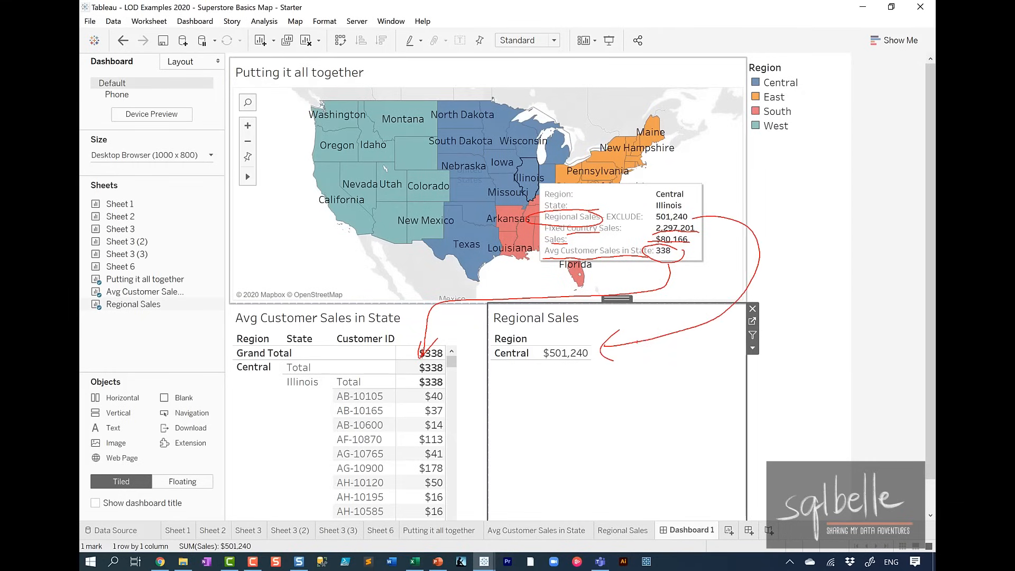